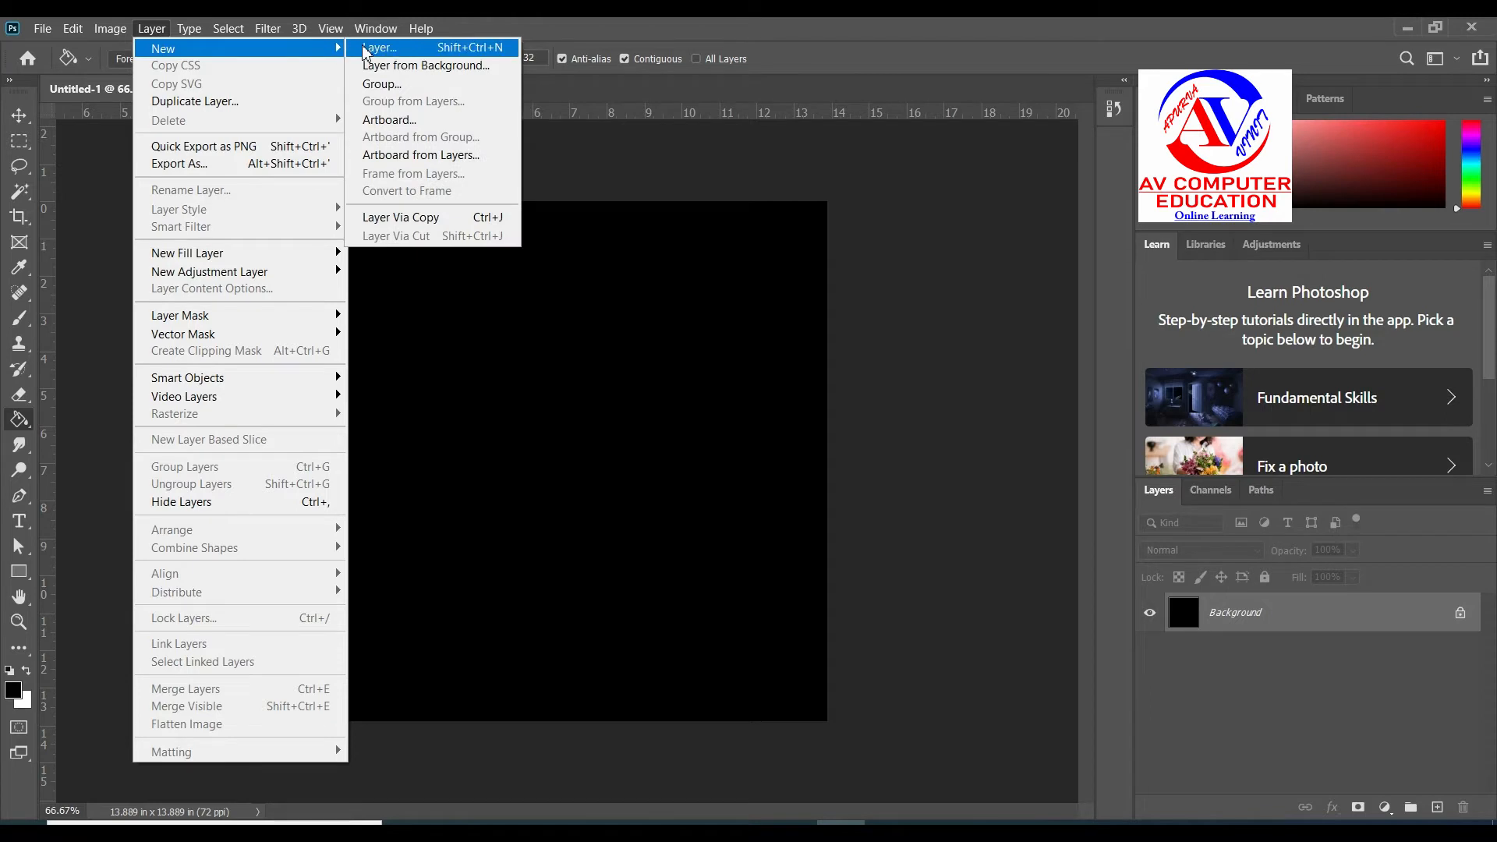
# Step: Create a new layer named Layer 1 above the Background with Normal mode and 100% opacity
pyautogui.click(366, 51)
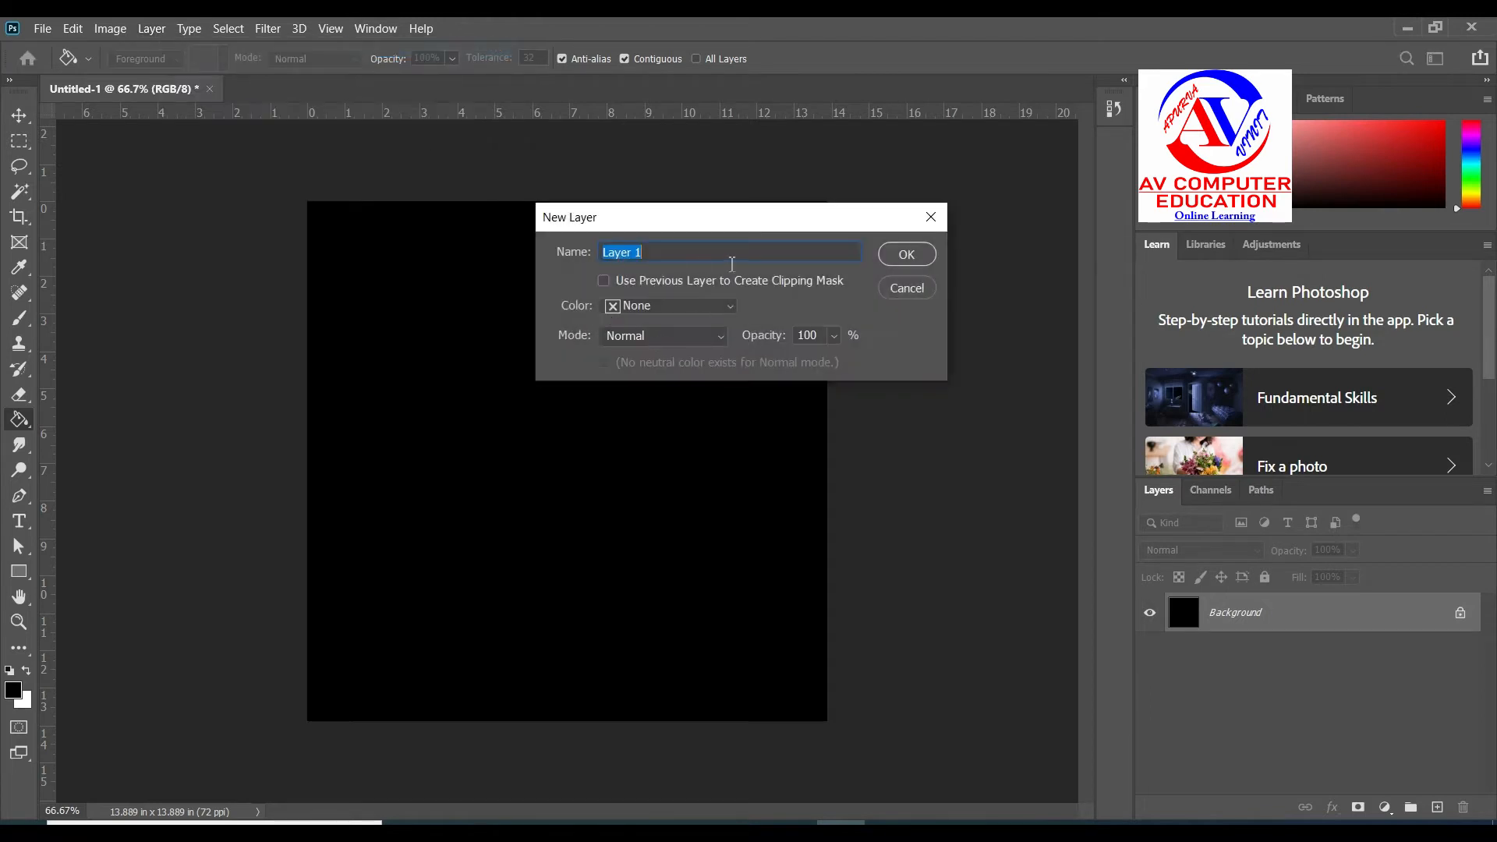
pyautogui.click(907, 255)
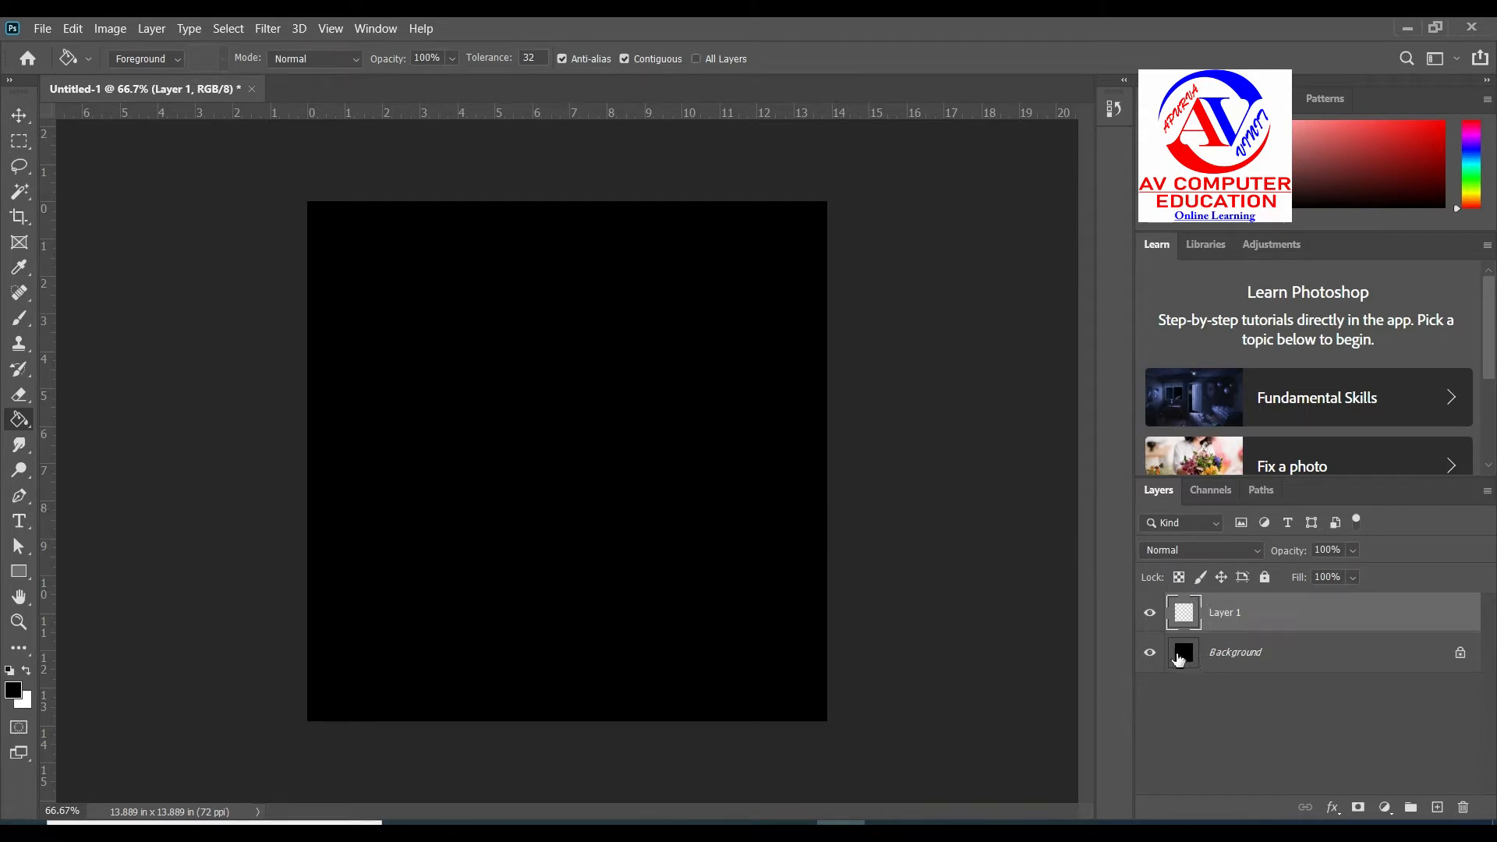
# Step: Place a vertical guide at the canvas's horizontal centre, using a Free Transform of the fully selected Background layer as reference, and deselect
pyautogui.click(1245, 662)
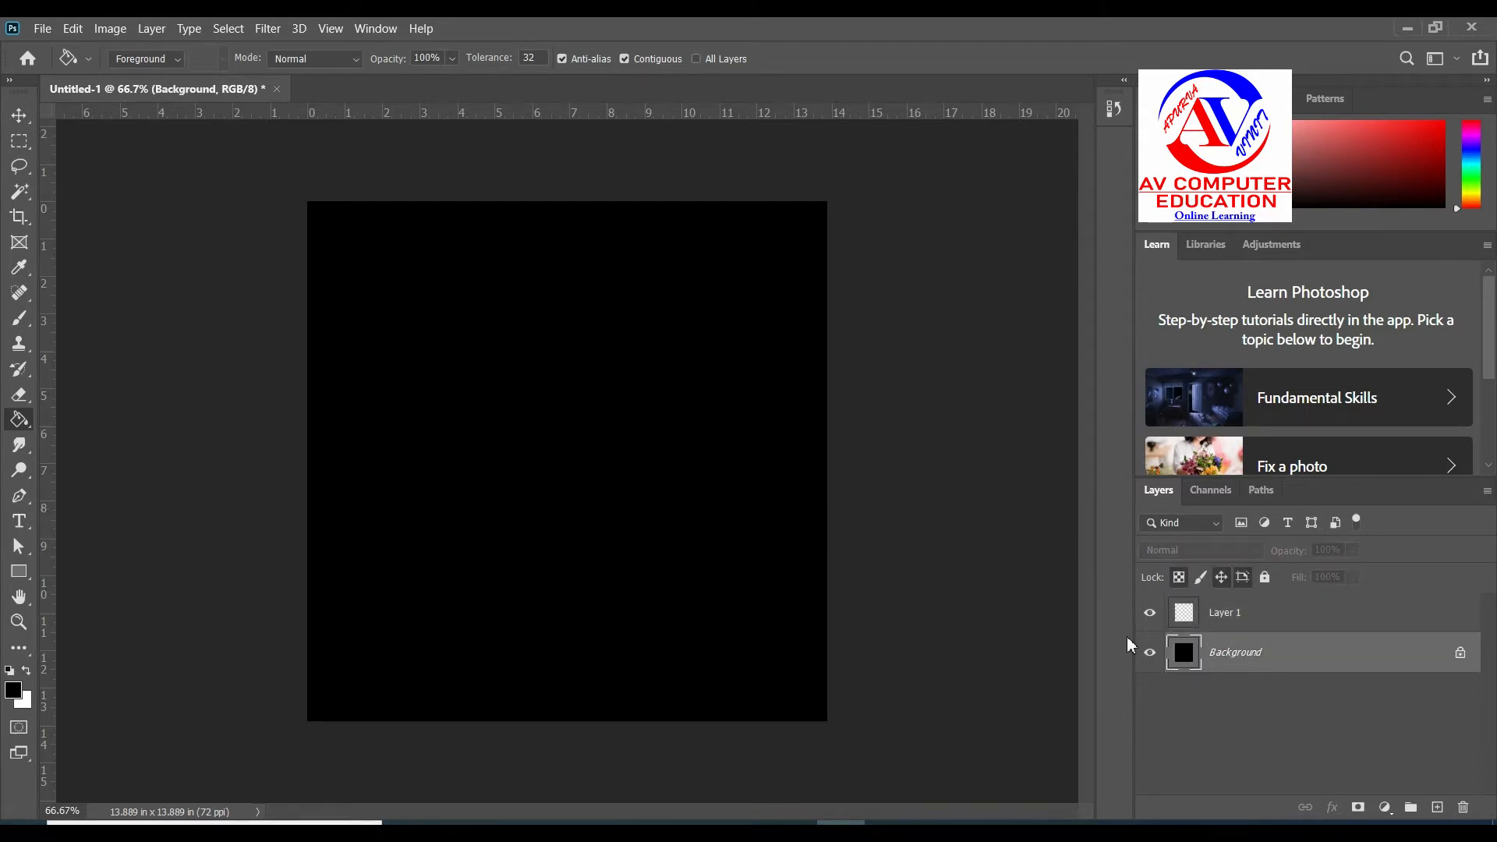
pyautogui.click(220, 31)
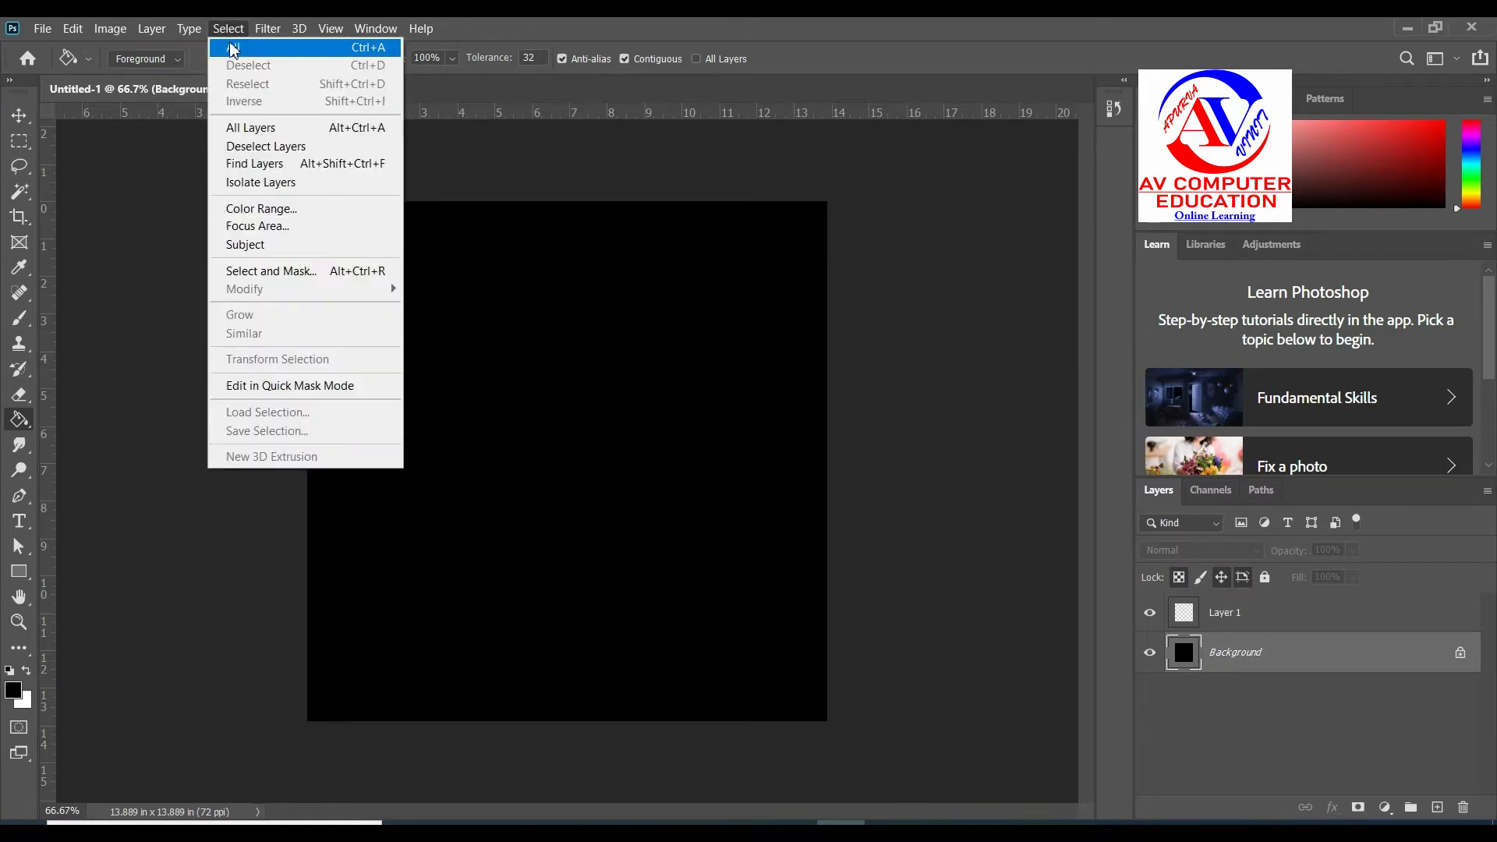
pyautogui.click(231, 48)
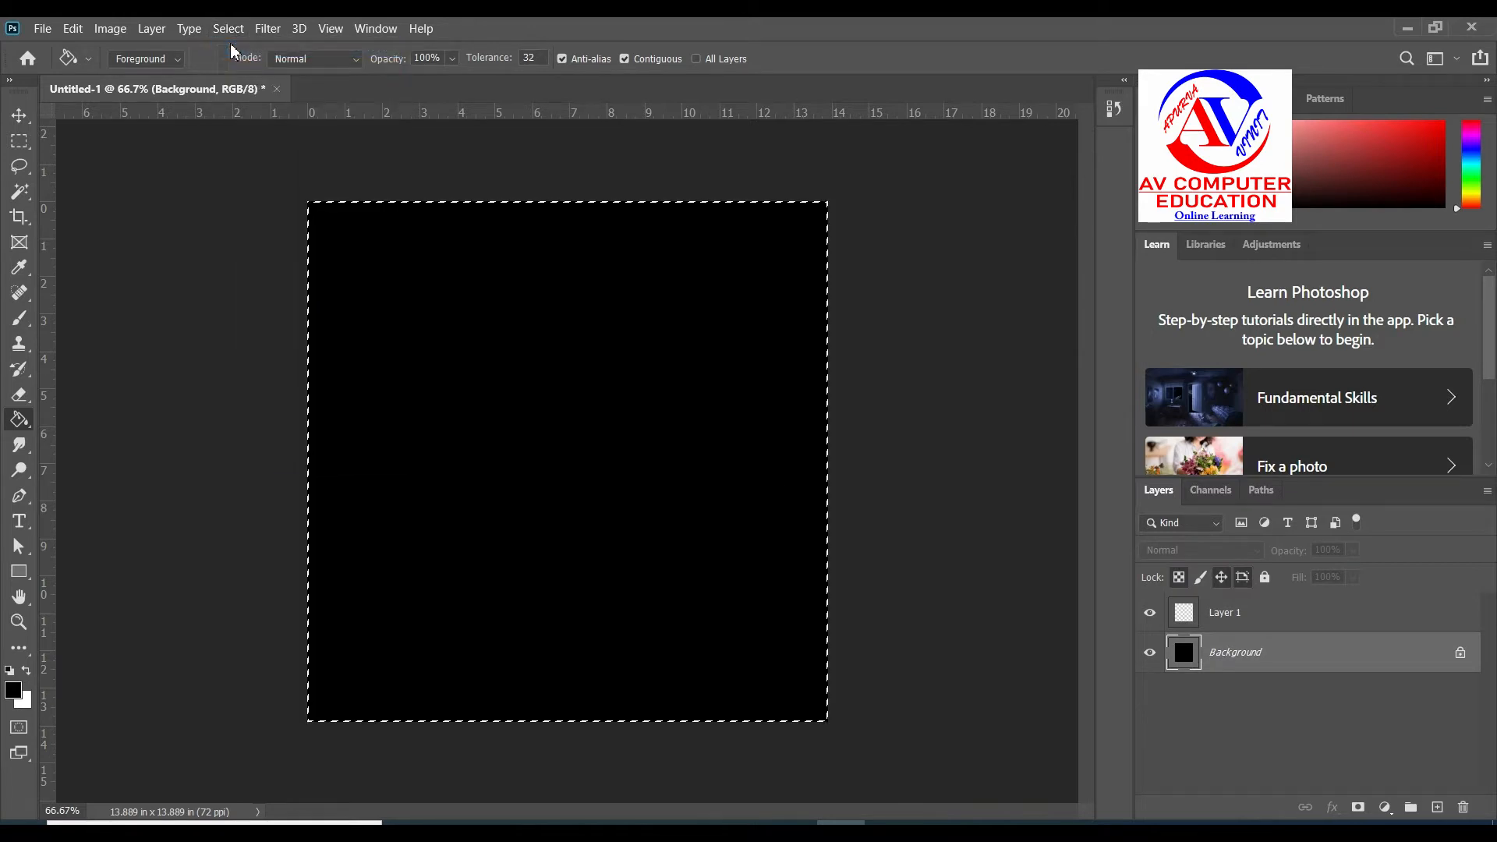
pyautogui.click(73, 28)
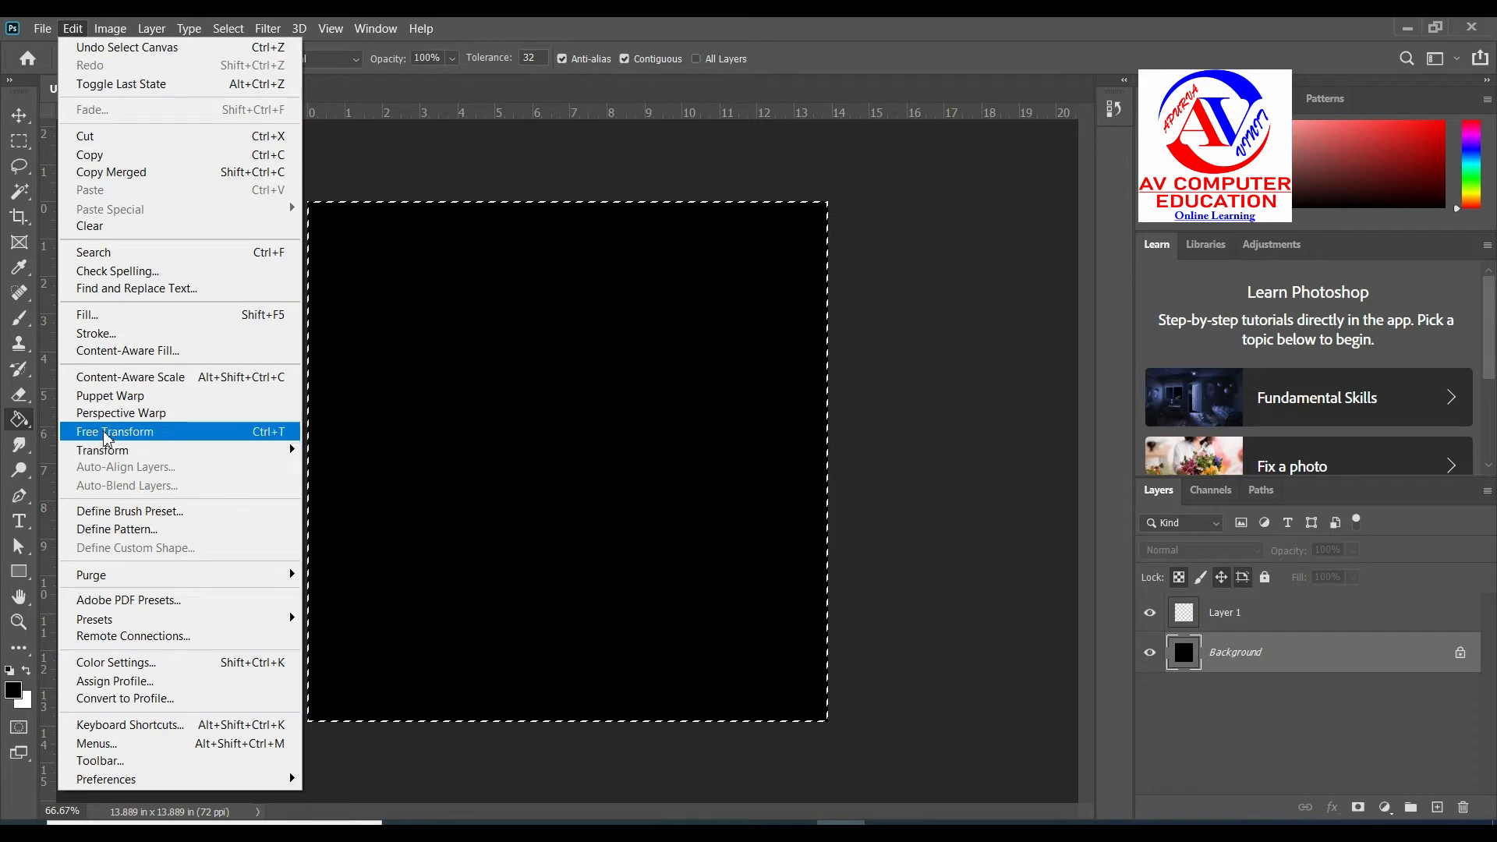
pyautogui.click(168, 439)
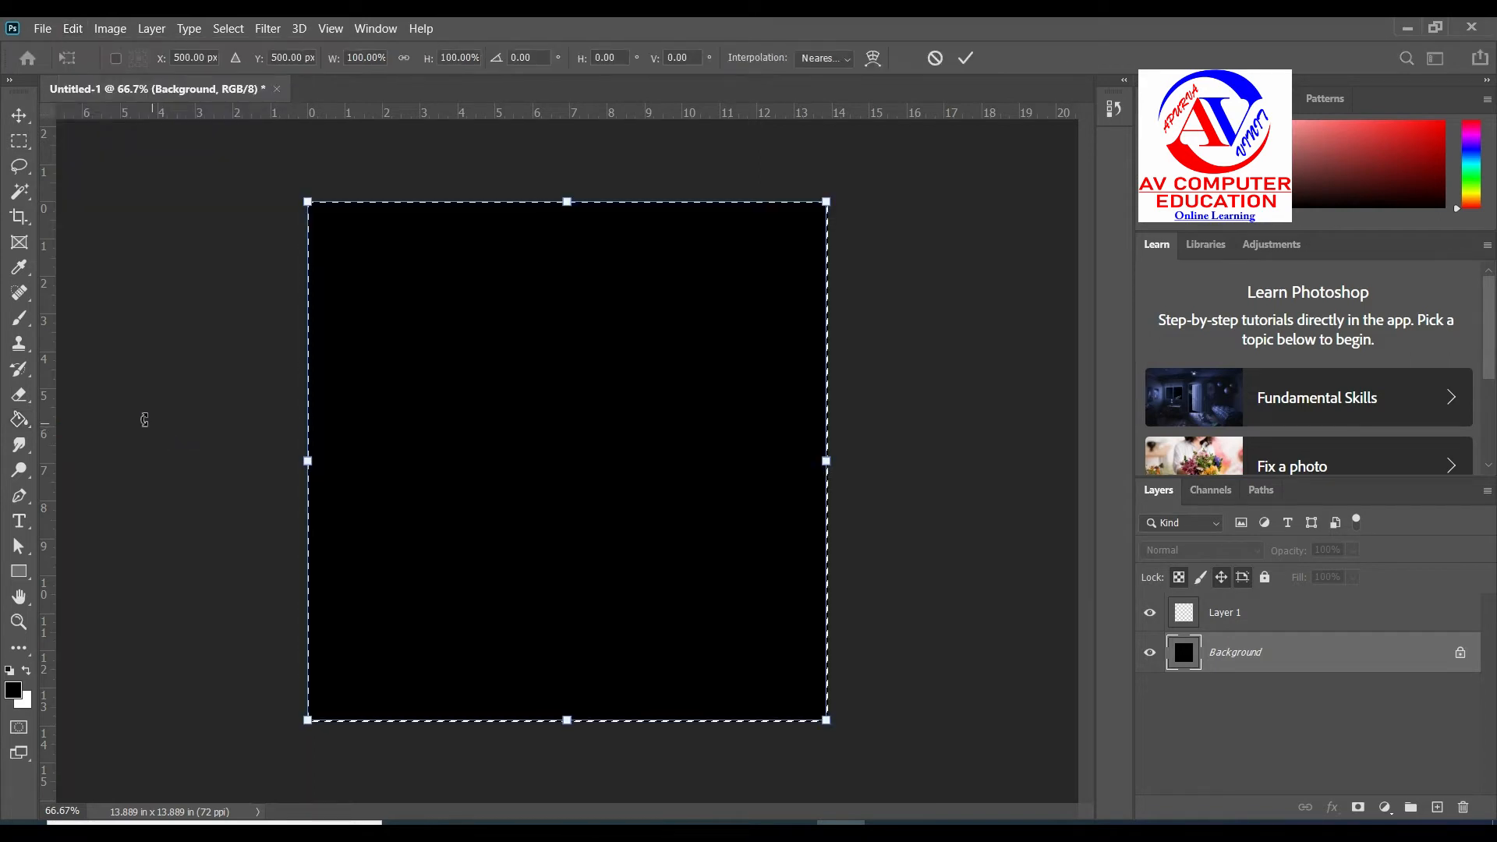
pyautogui.moveTo(49, 413); pyautogui.dragTo(566, 425)
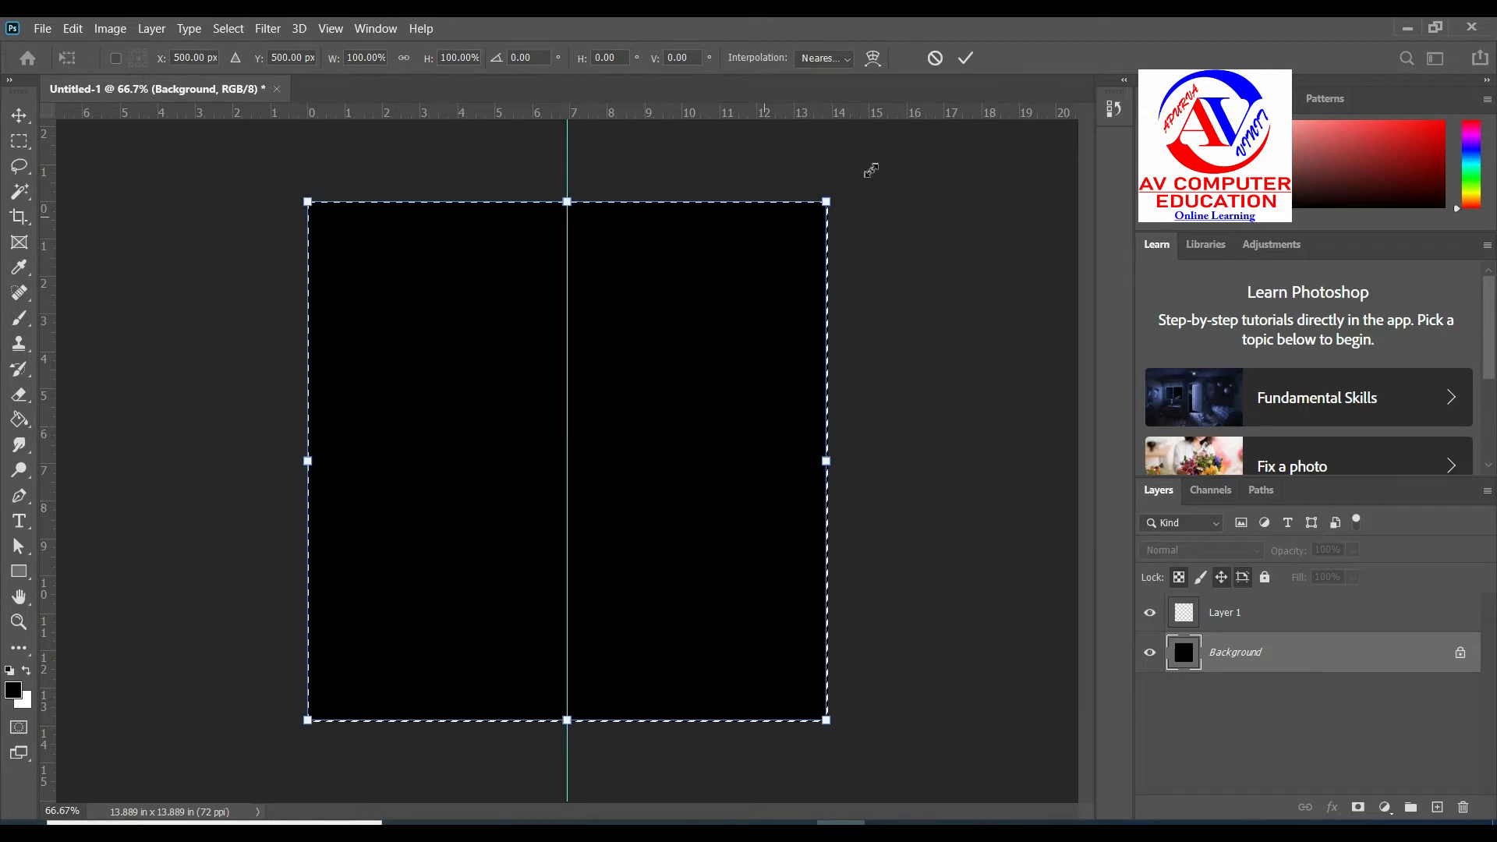
pyautogui.click(965, 58)
pyautogui.press('g')
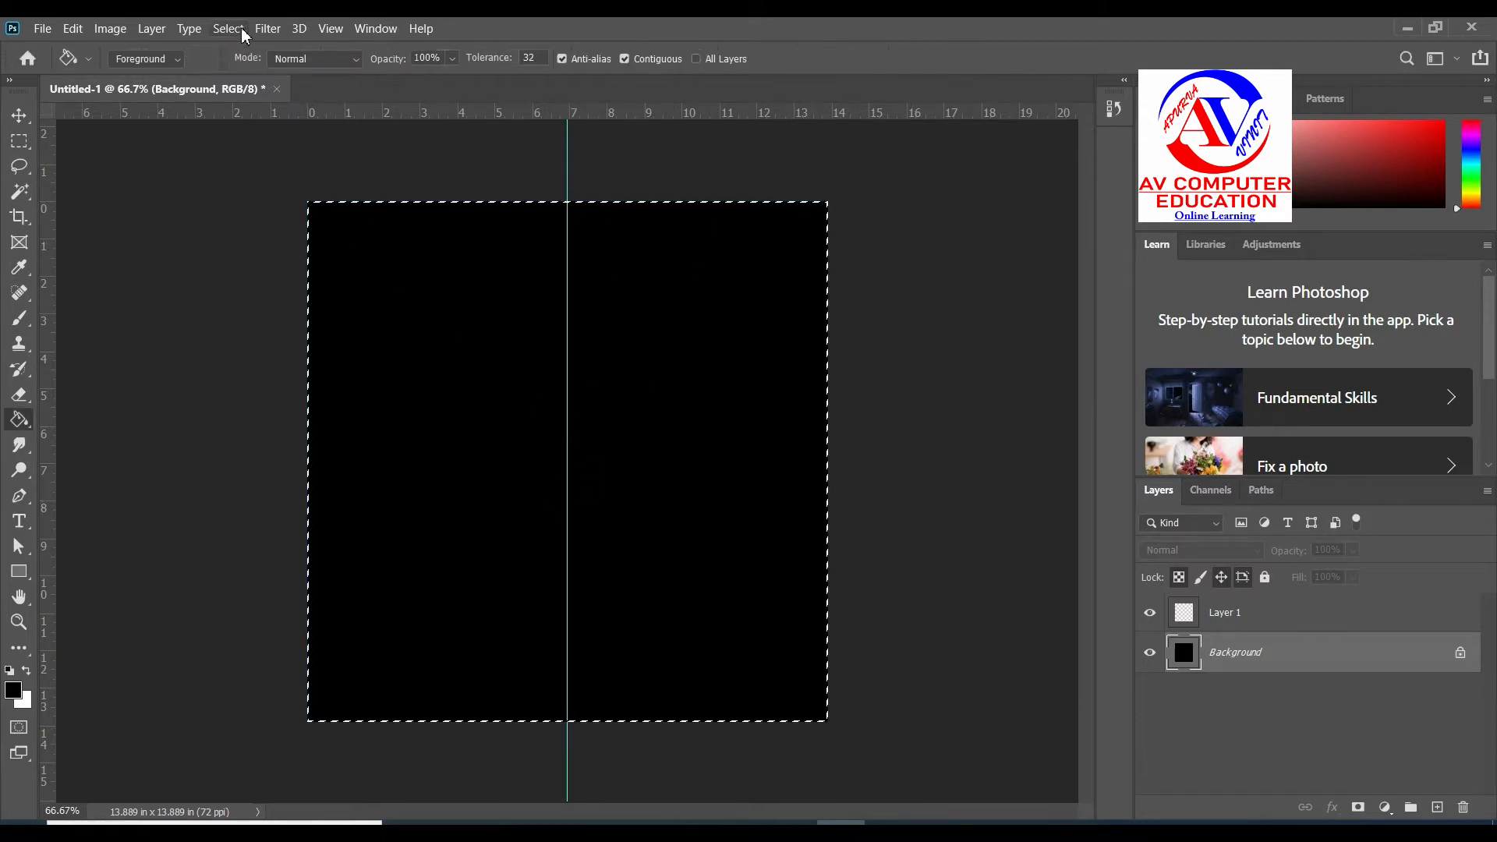
pyautogui.click(229, 28)
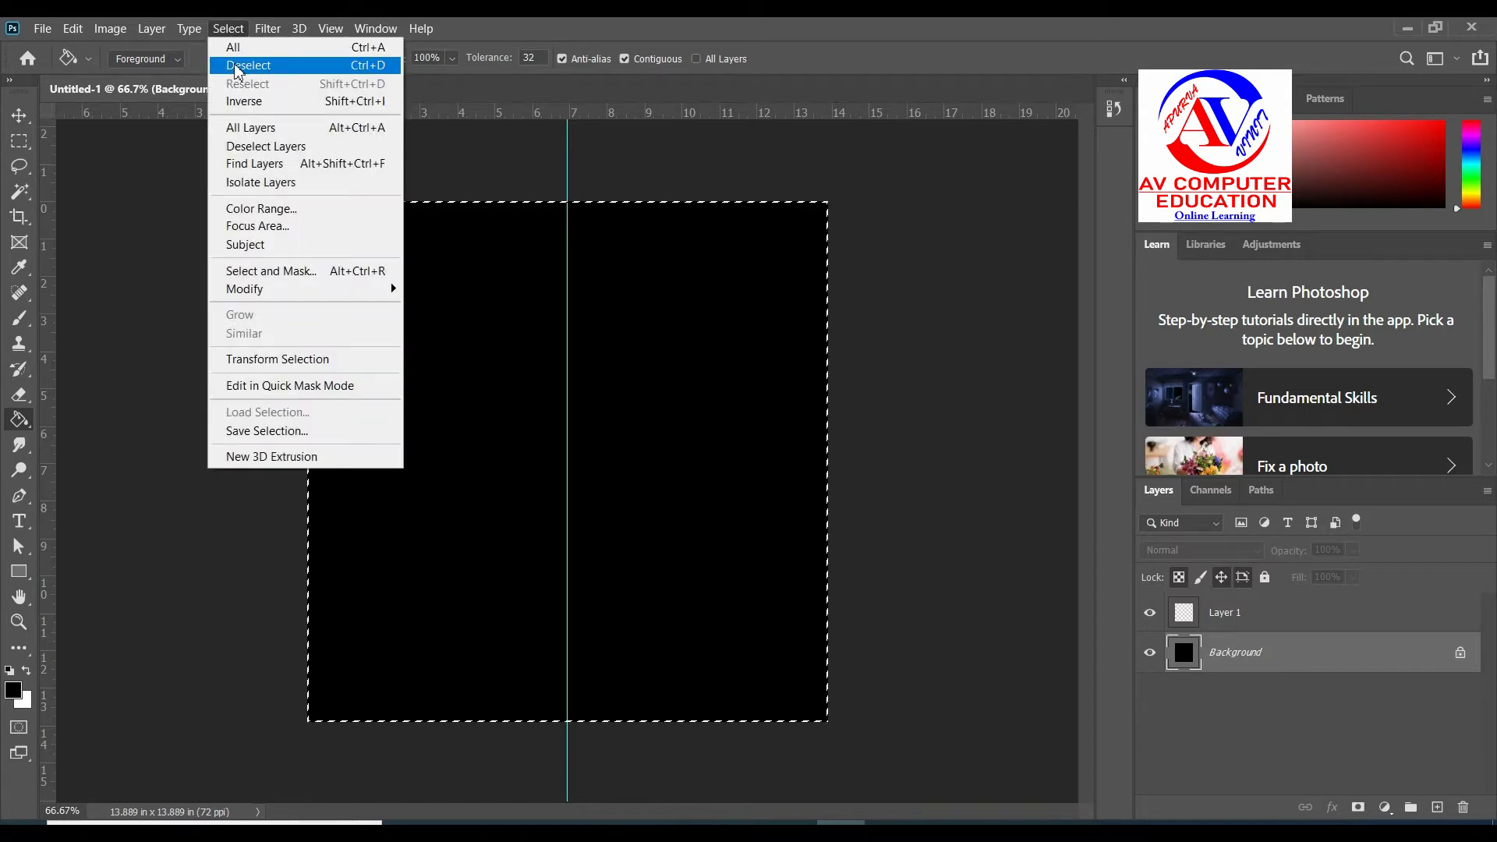
pyautogui.click(240, 61)
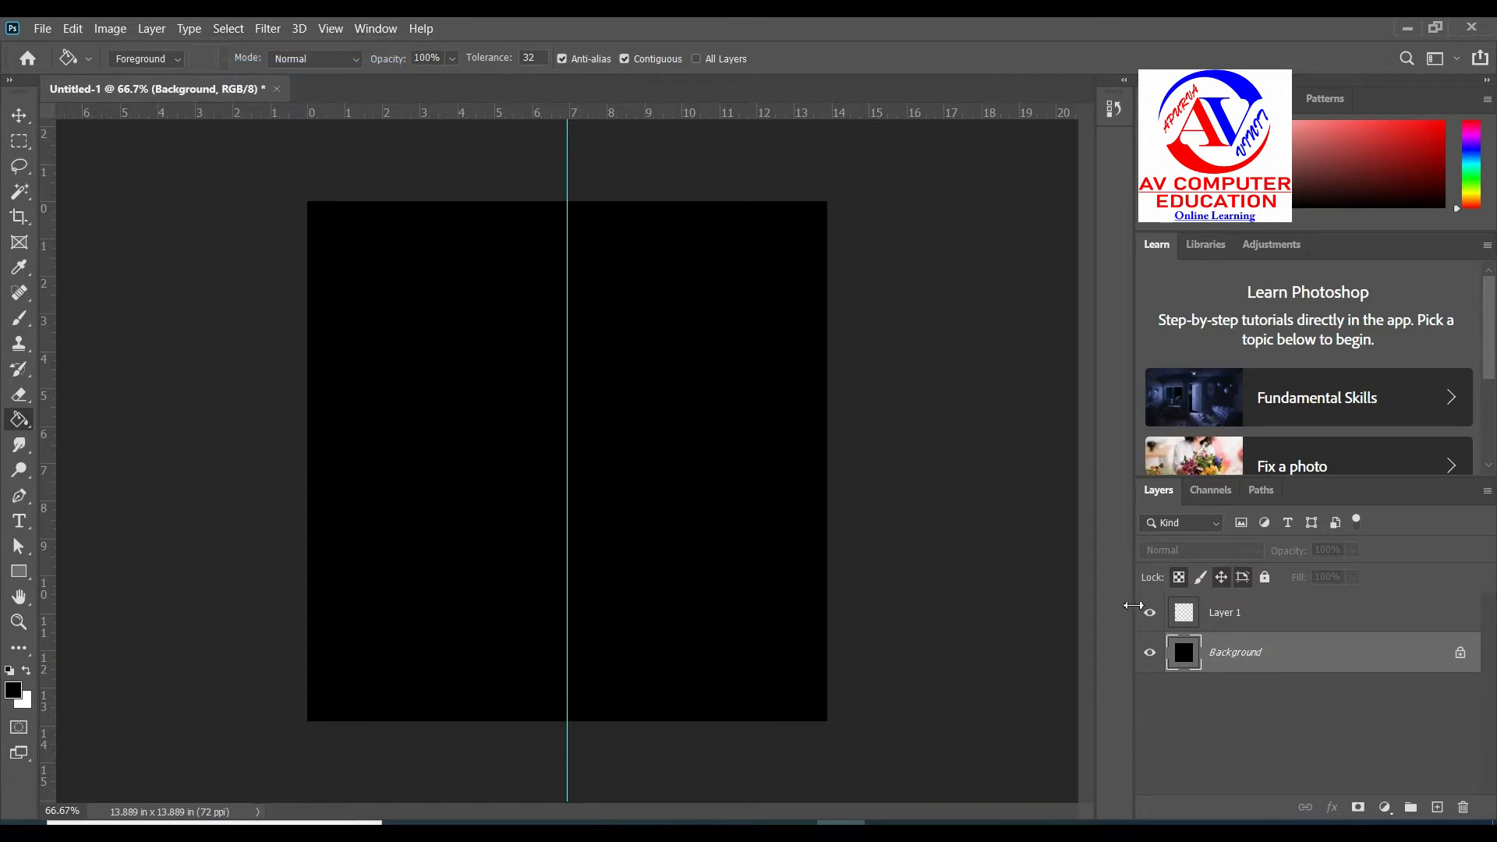
# Step: On Layer 1, make a full-height rectangular marquee selection about 1.14 in wide, centred on the vertical guide
pyautogui.click(1234, 624)
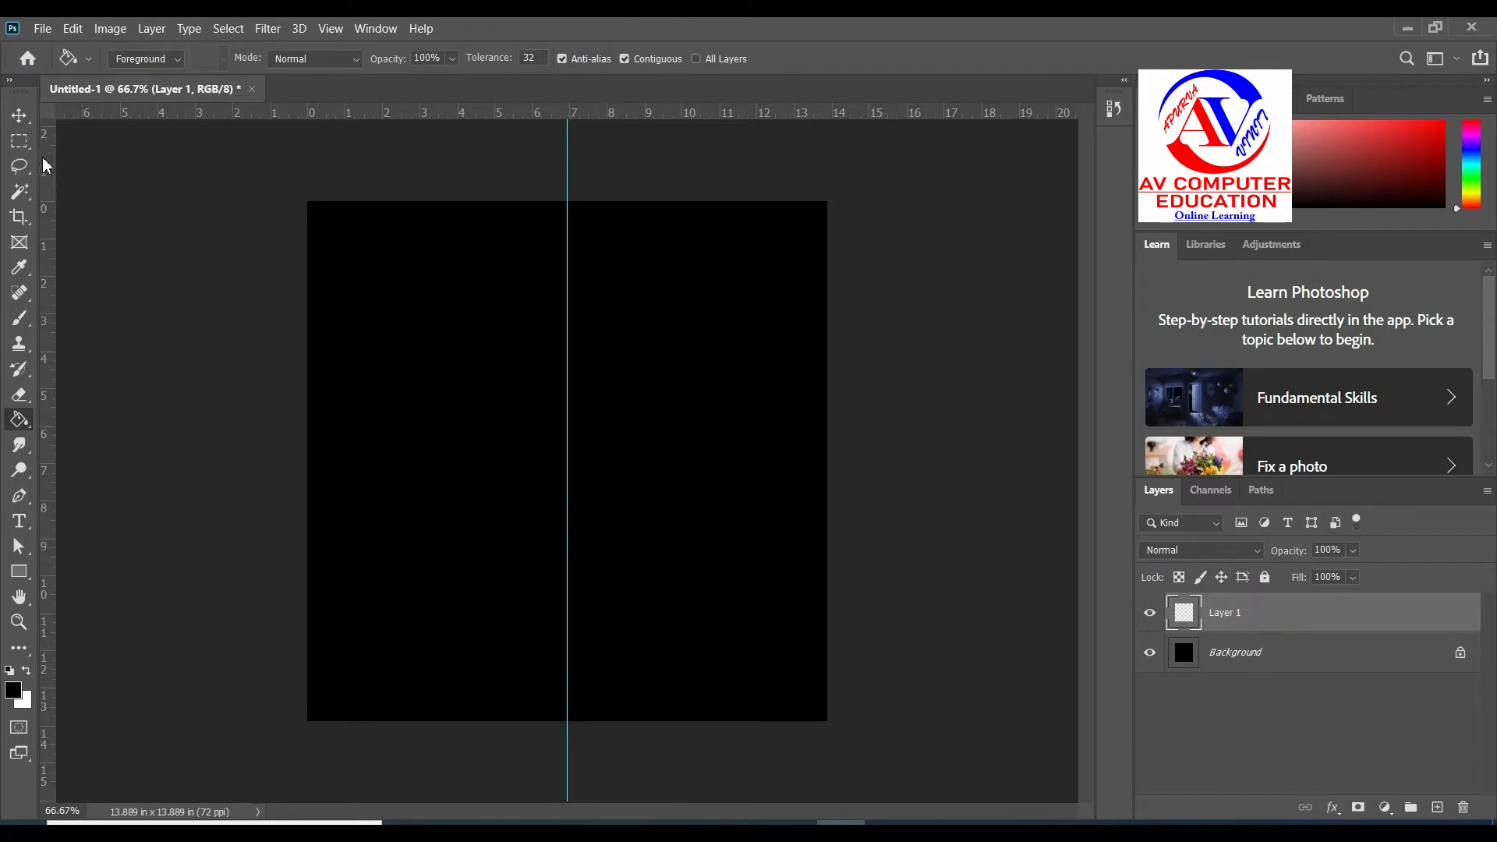
pyautogui.click(19, 142)
pyautogui.rightClick(19, 144)
pyautogui.click(84, 142)
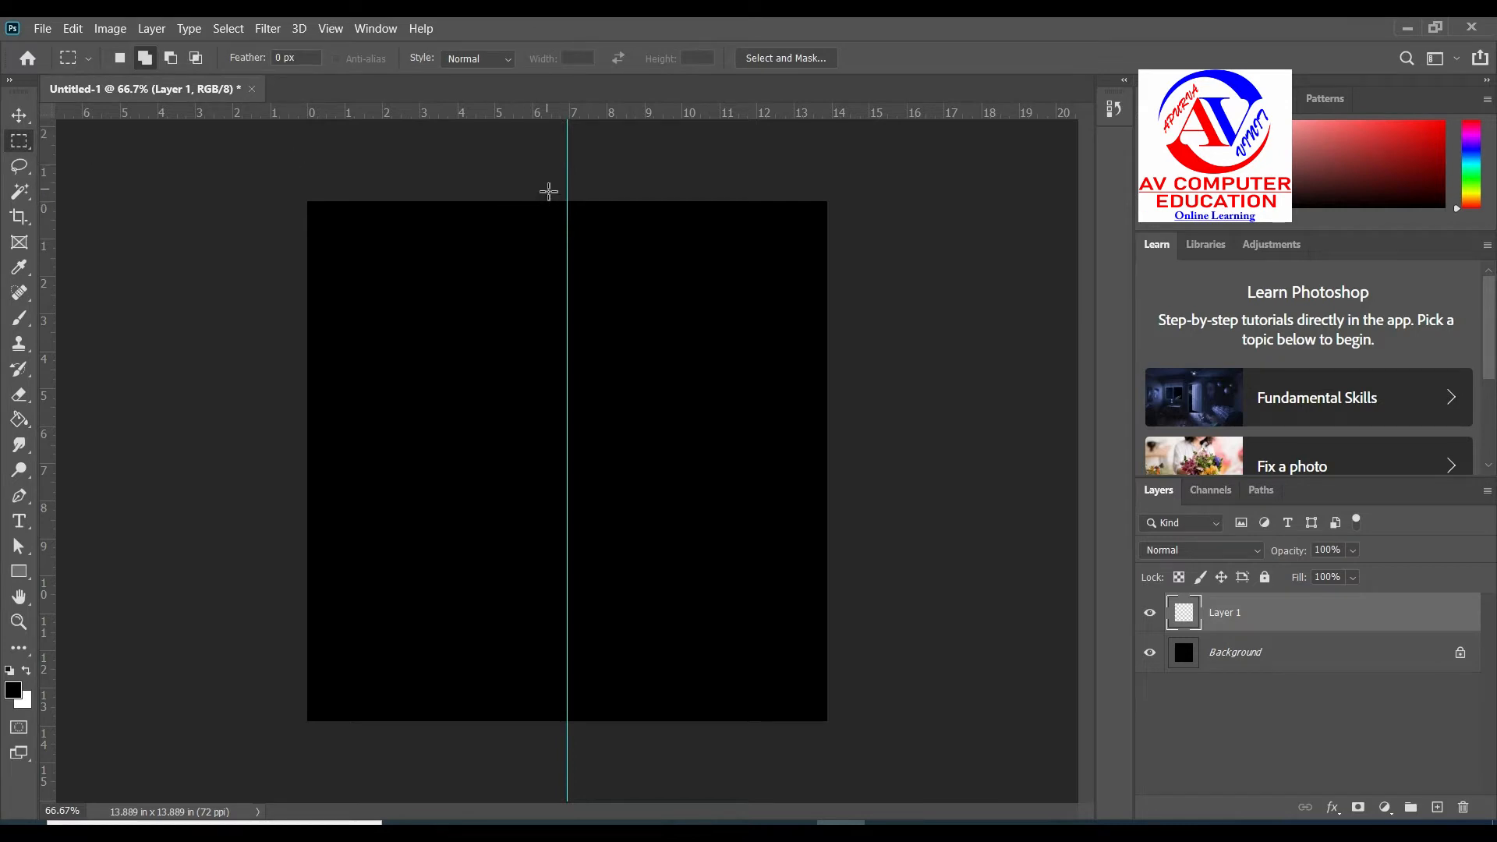
pyautogui.moveTo(548, 191); pyautogui.dragTo(590, 735)
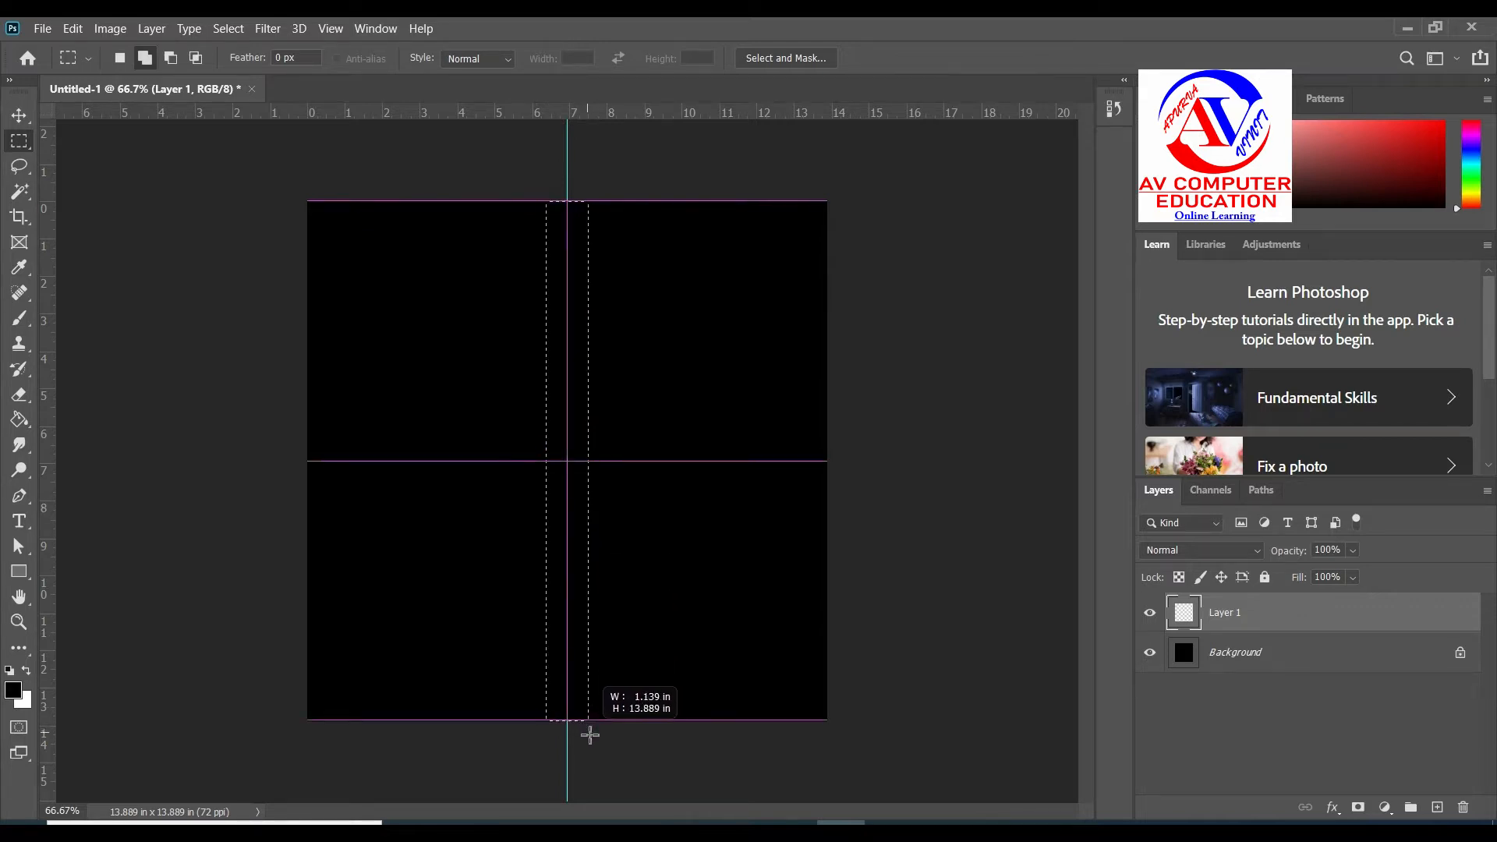
pyautogui.moveTo(590, 736); pyautogui.dragTo(591, 739)
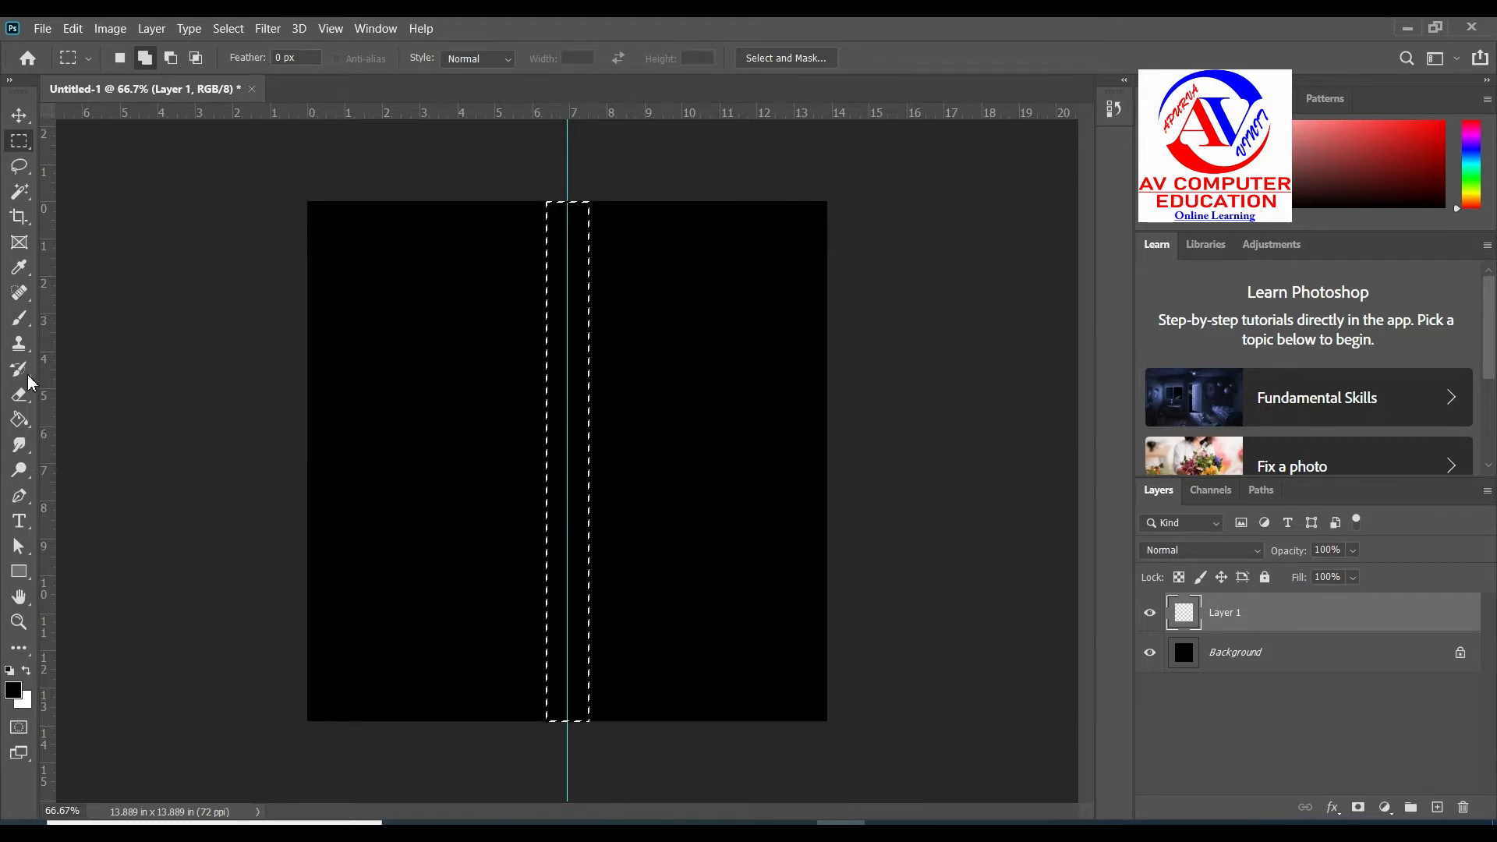
# Step: Fill the strip selection on Layer 1 with white using the Paint Bucket Tool, and deselect it
pyautogui.click(26, 429)
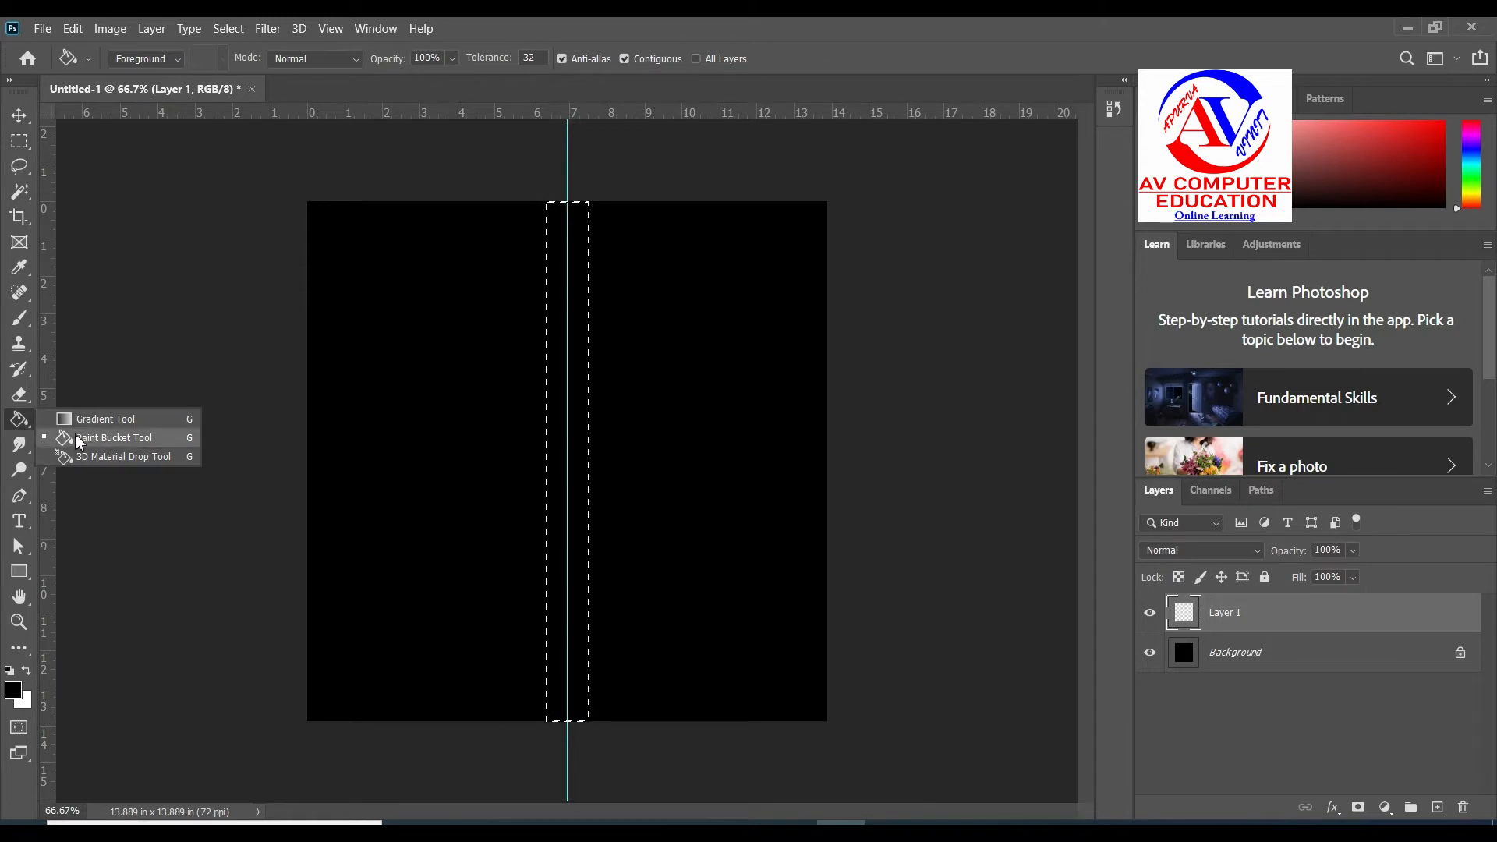
pyautogui.click(134, 444)
pyautogui.click(13, 690)
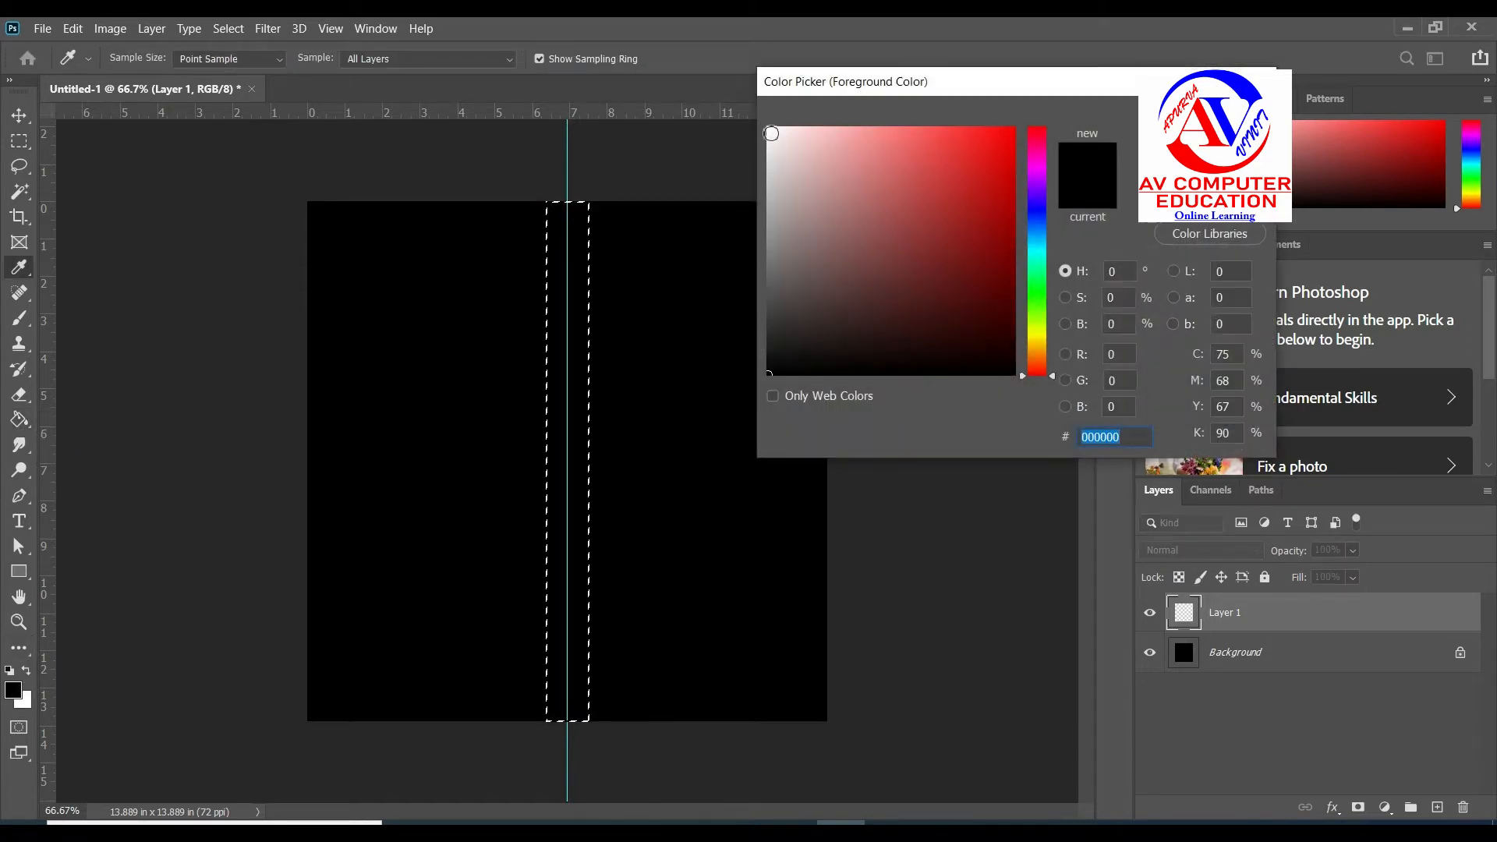
pyautogui.click(770, 133)
pyautogui.press('Return')
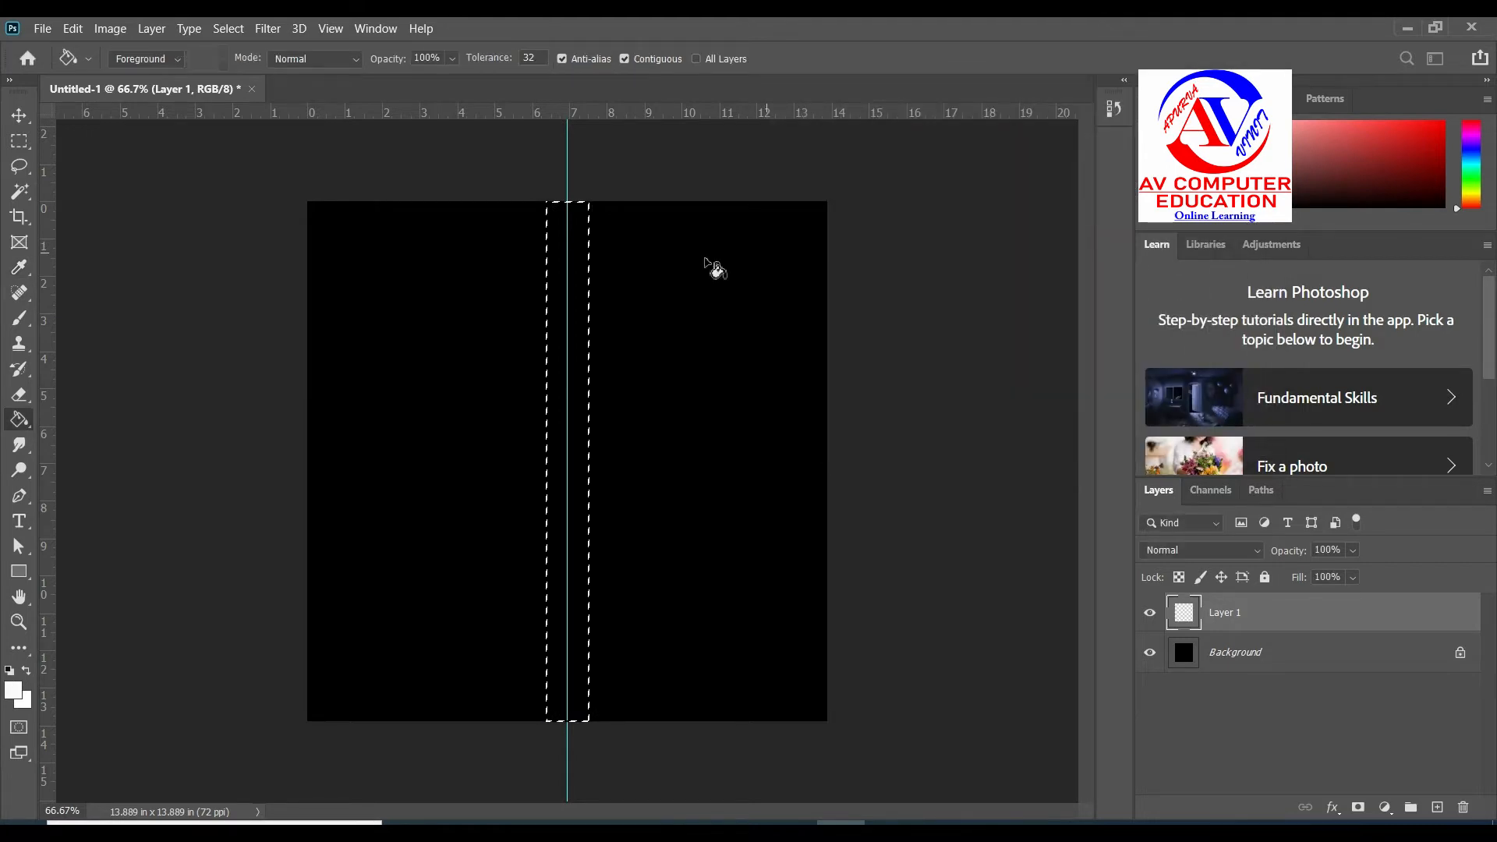
pyautogui.click(567, 307)
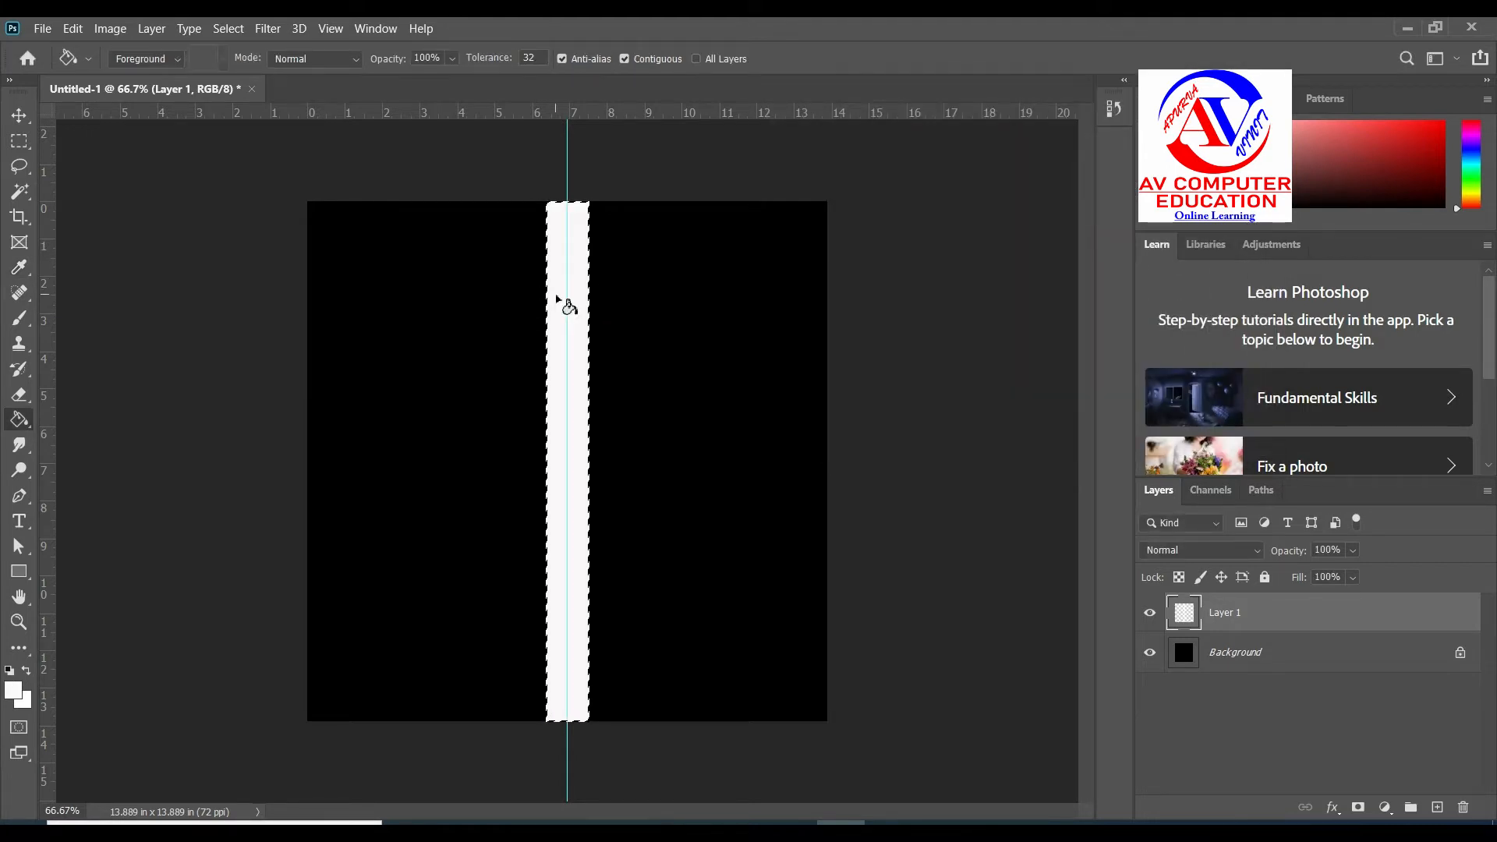
pyautogui.click(236, 29)
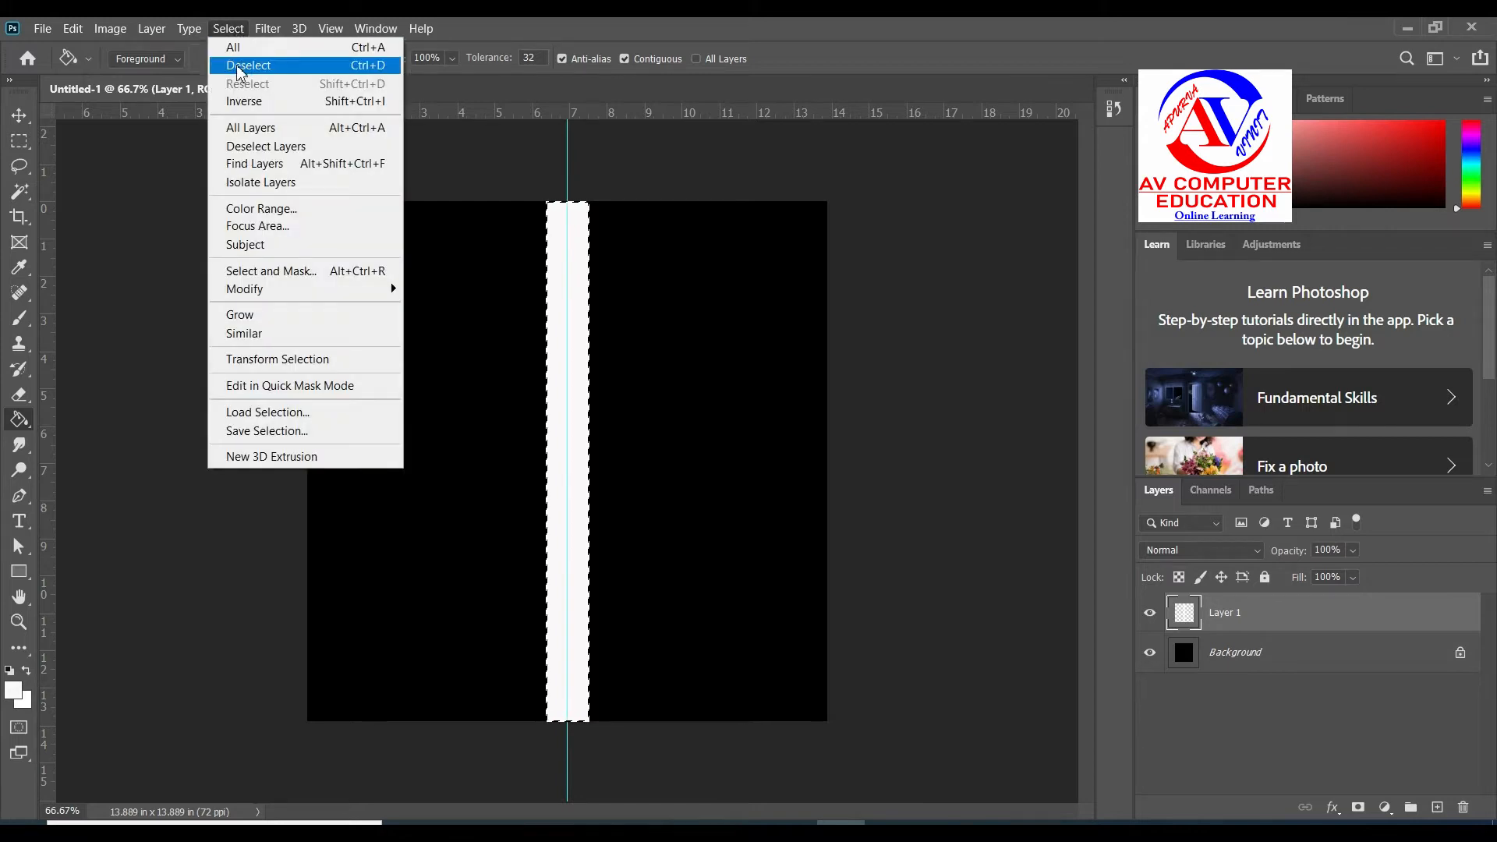
pyautogui.click(240, 65)
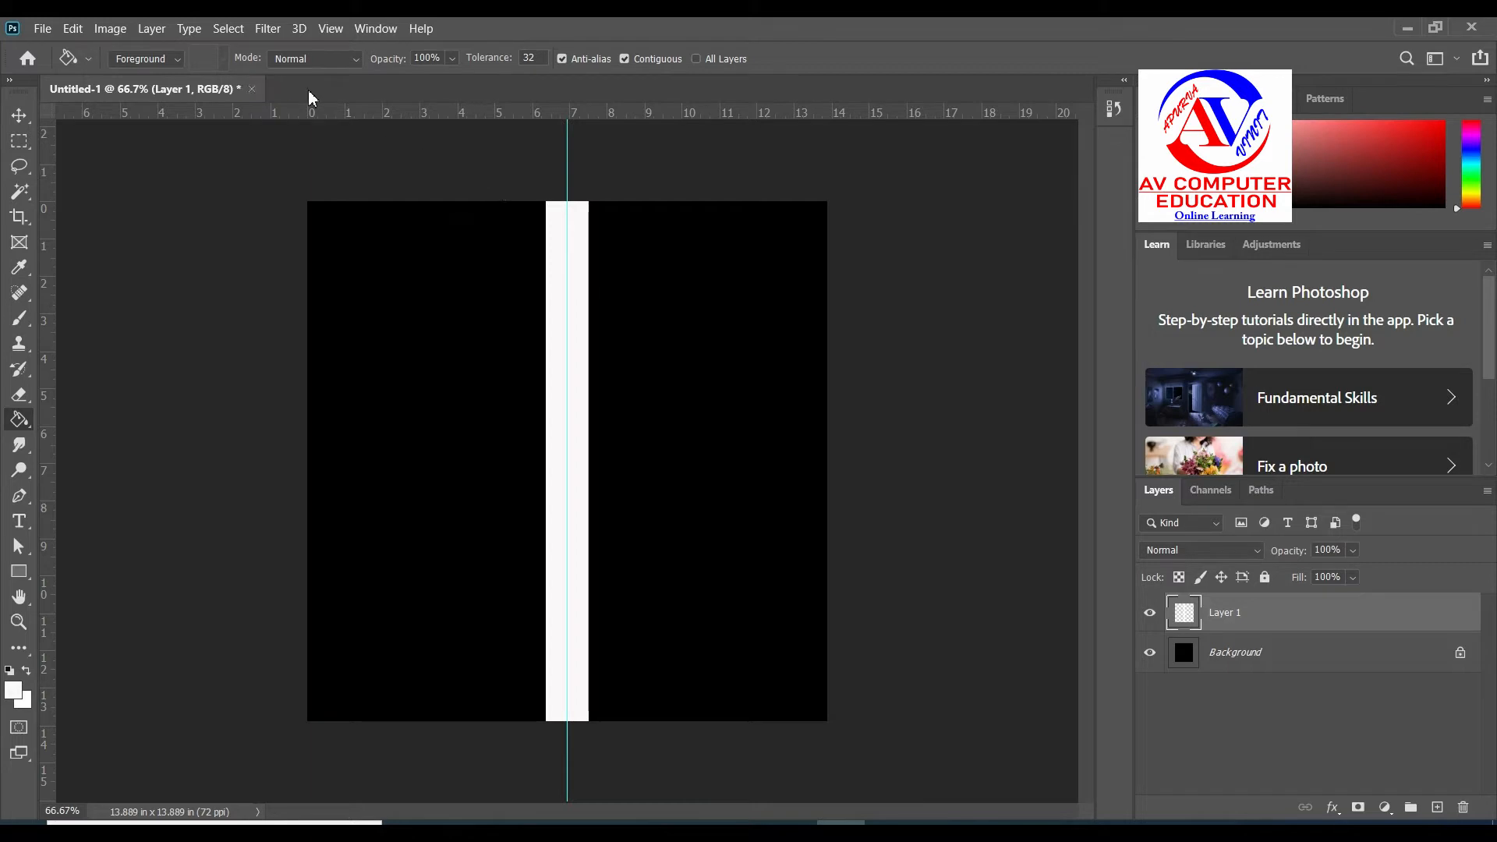
# Step: Apply the Wind filter to the white strip with the Wind method and direction From the Right
pyautogui.click(269, 29)
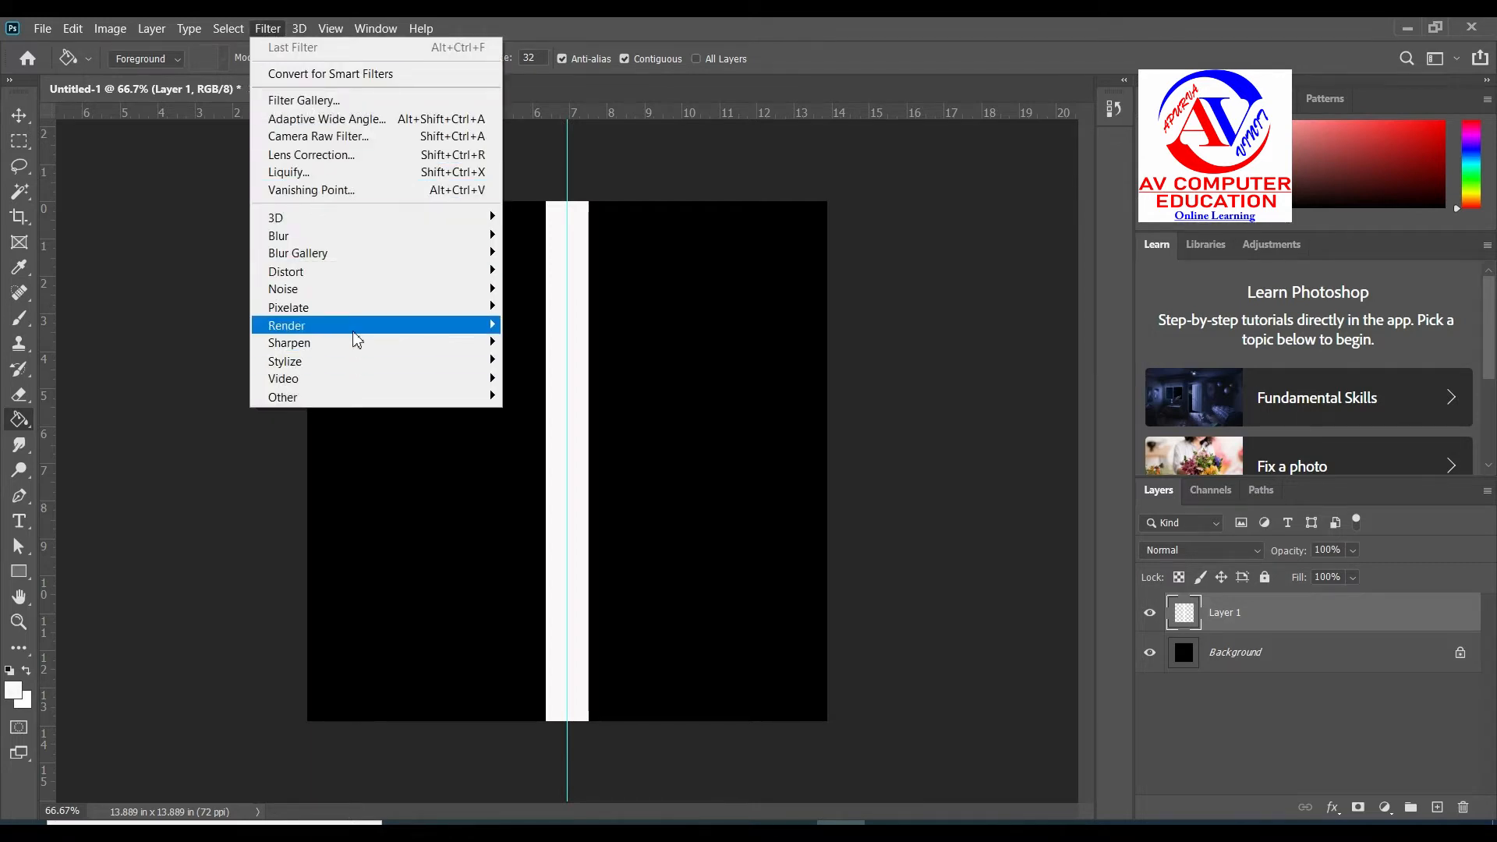
pyautogui.moveTo(348, 363)
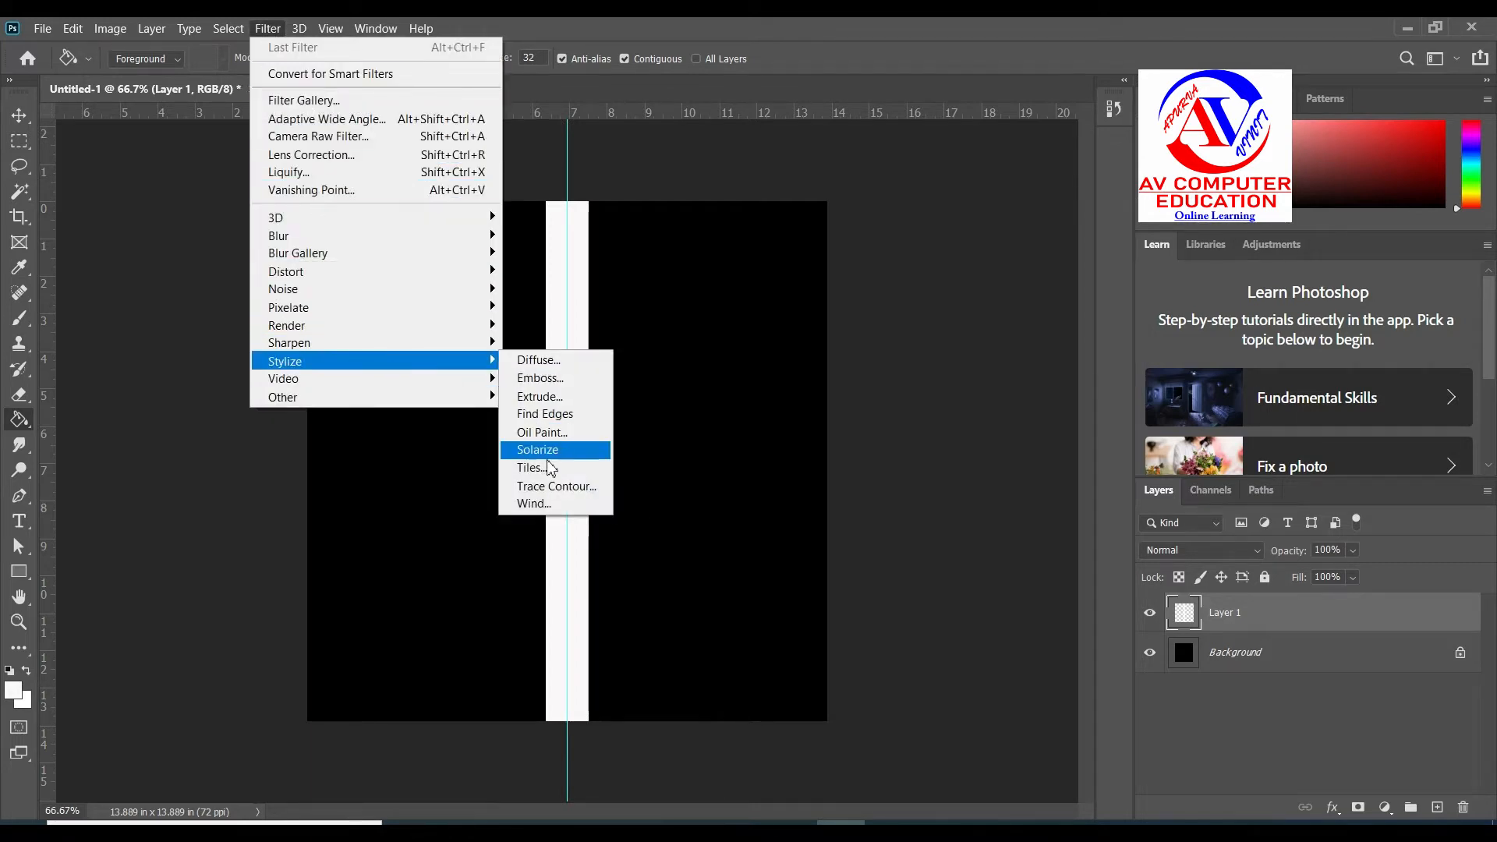
pyautogui.click(548, 506)
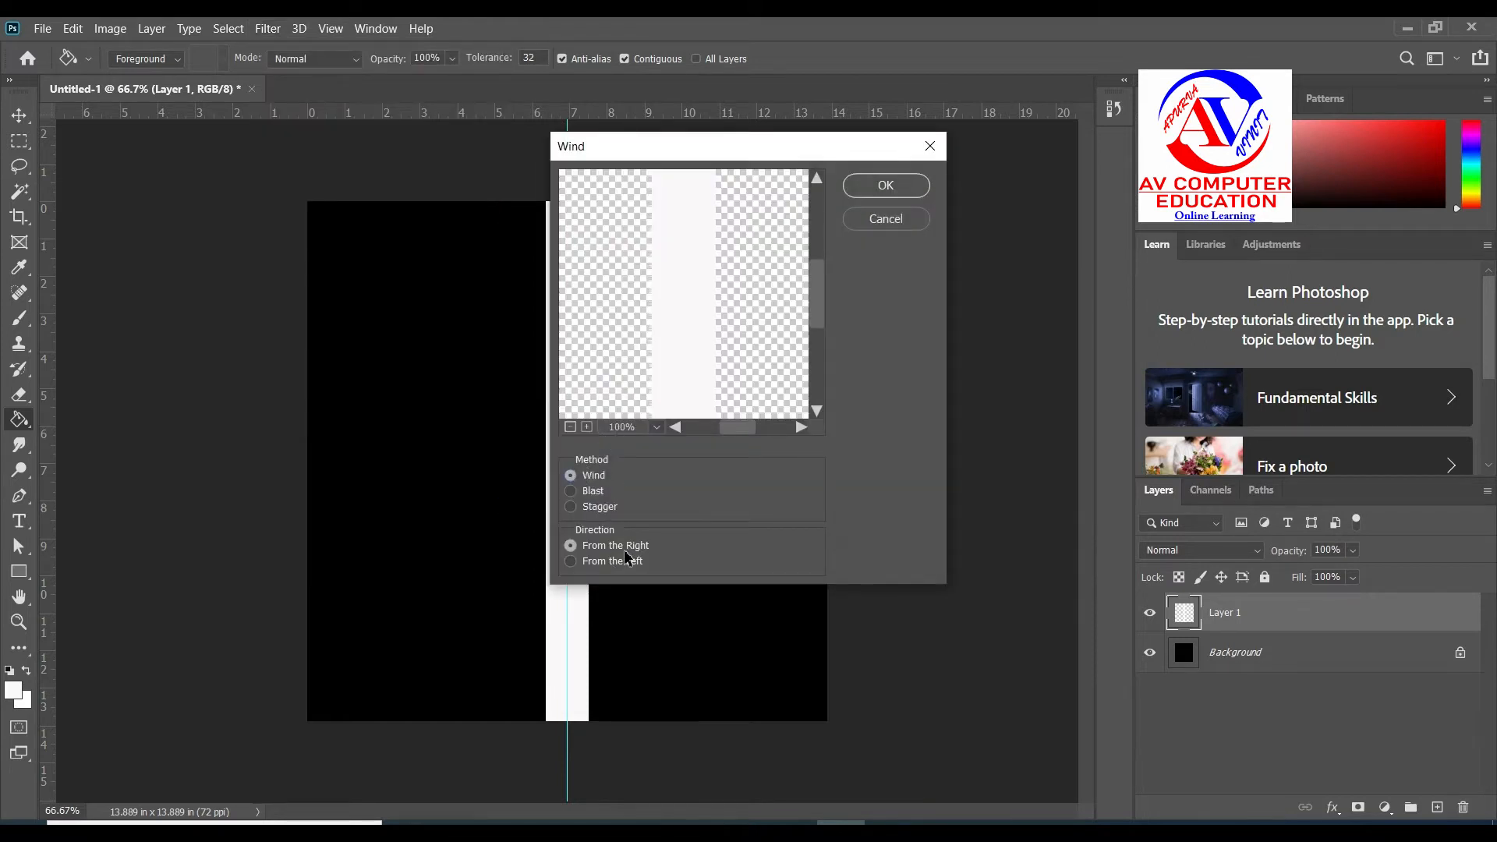
pyautogui.click(917, 192)
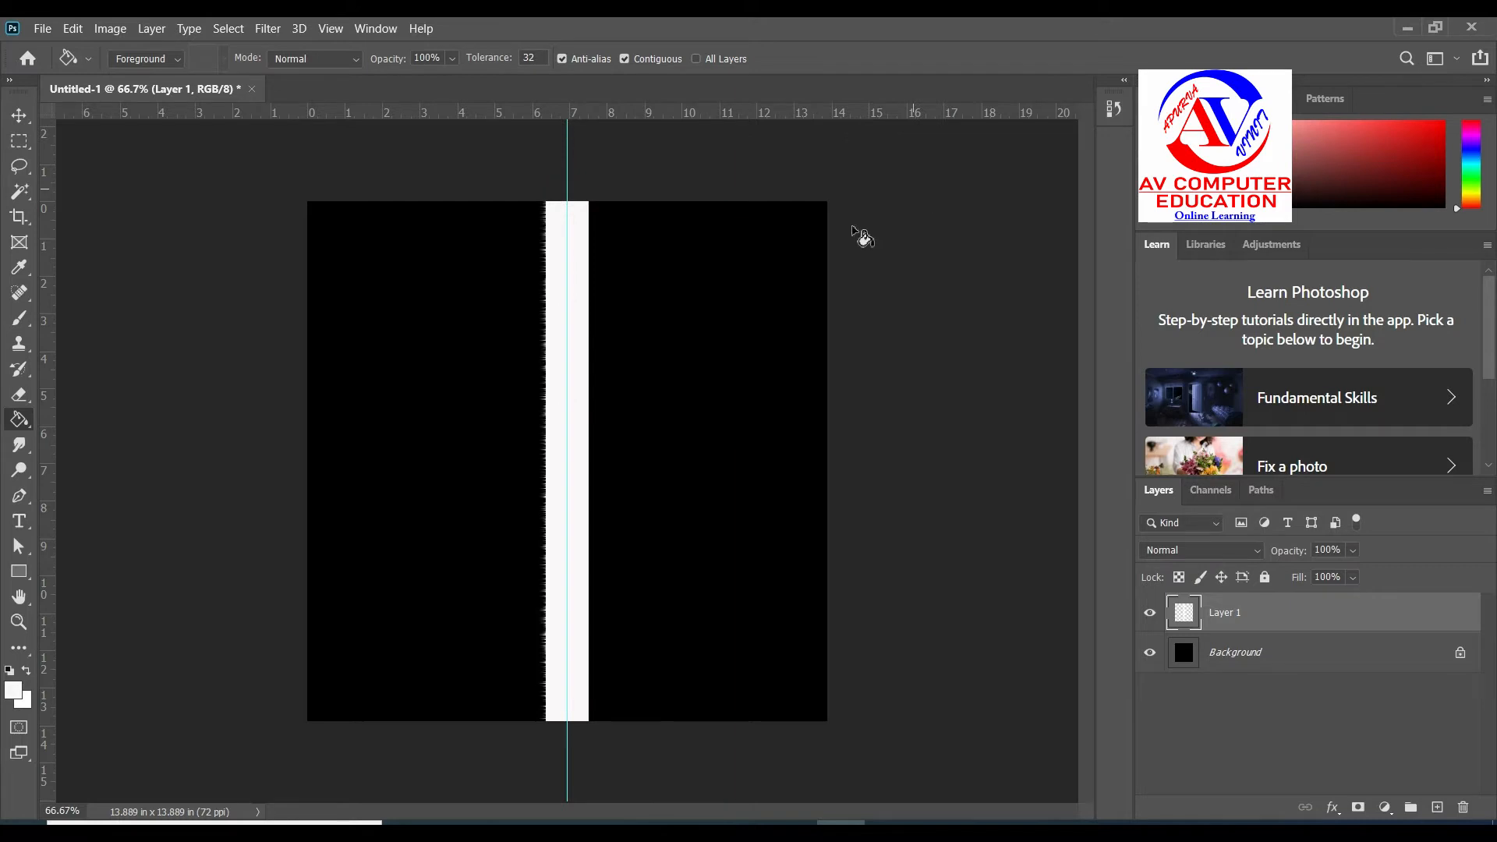
# Step: Reapply the From the Right Wind filter to the white strip three more times to lengthen its streaks
pyautogui.click(262, 31)
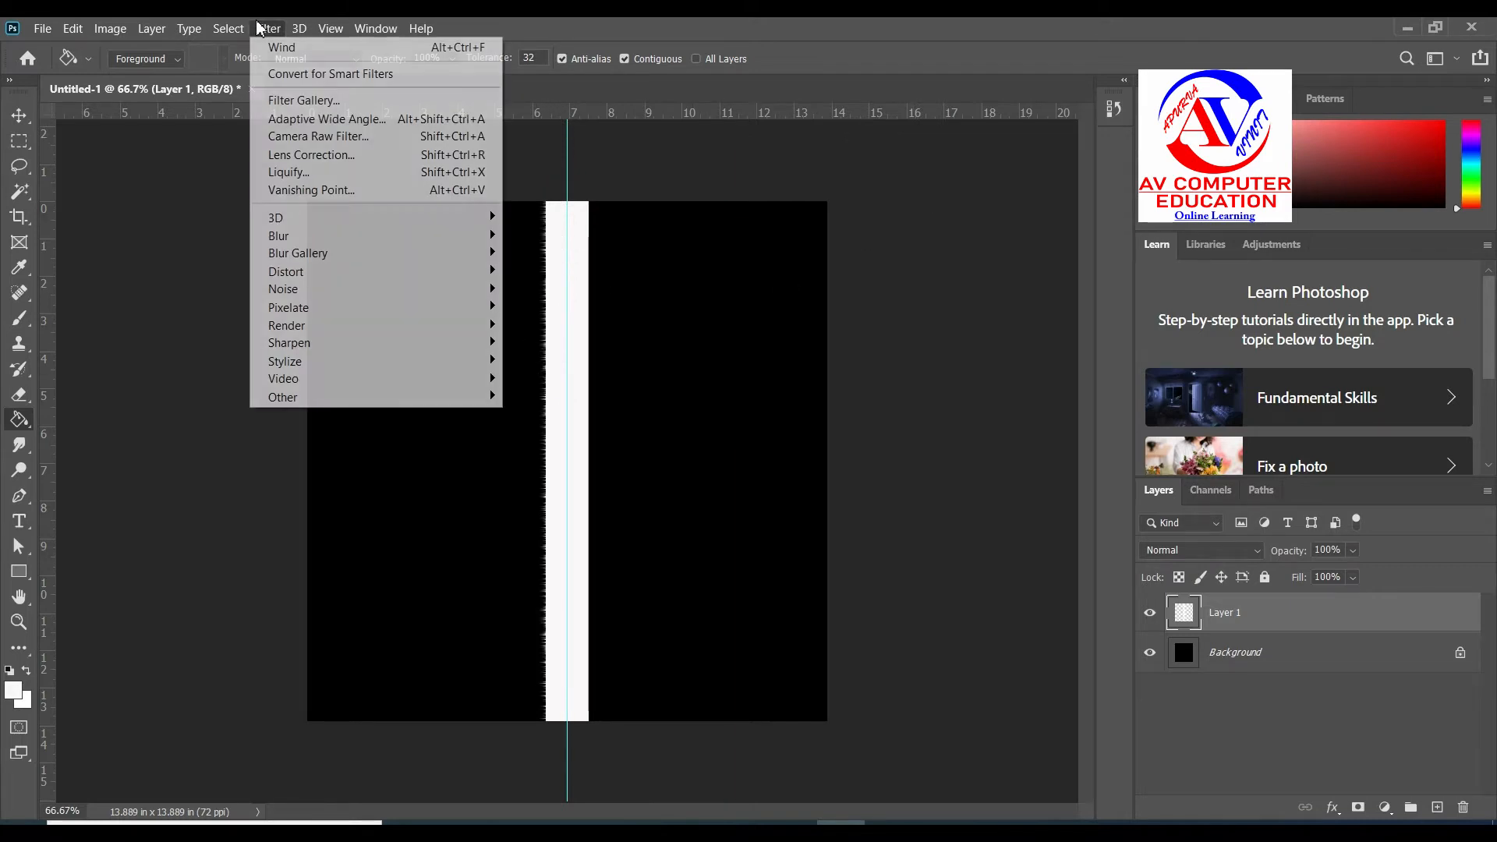
pyautogui.click(459, 51)
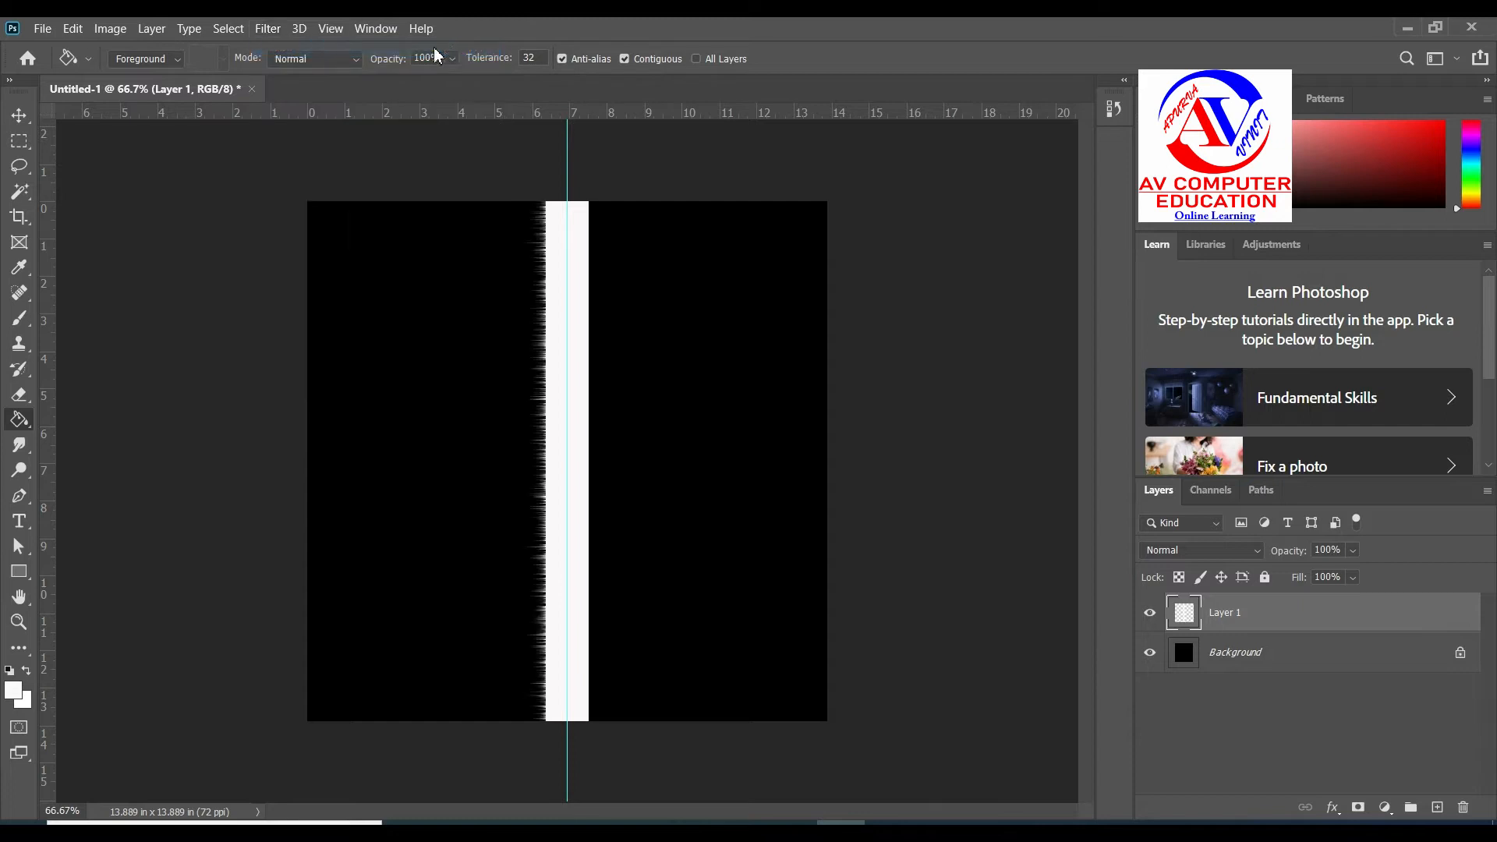
pyautogui.click(267, 30)
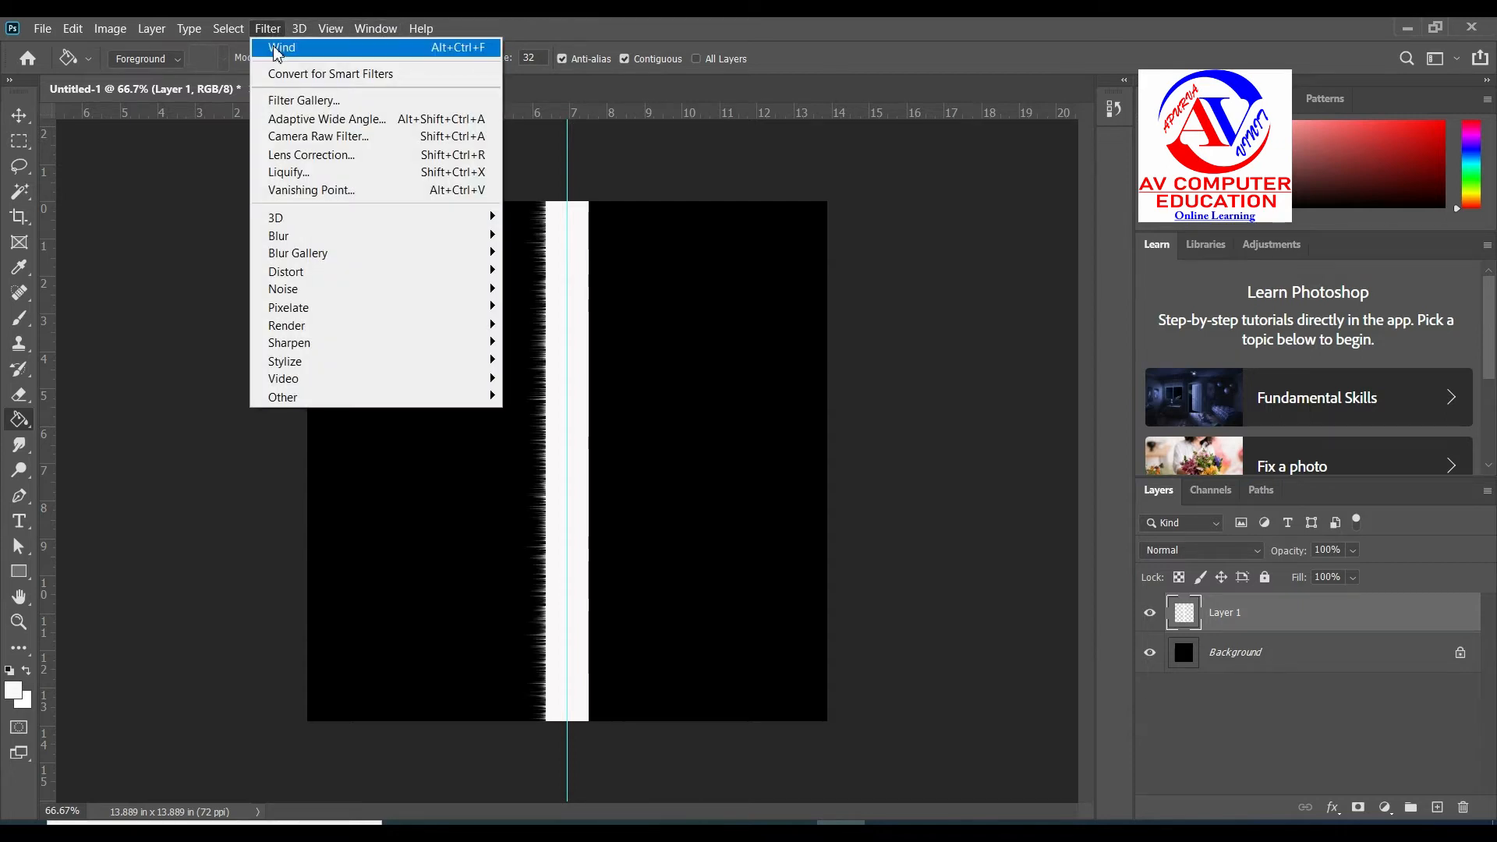
pyautogui.click(277, 49)
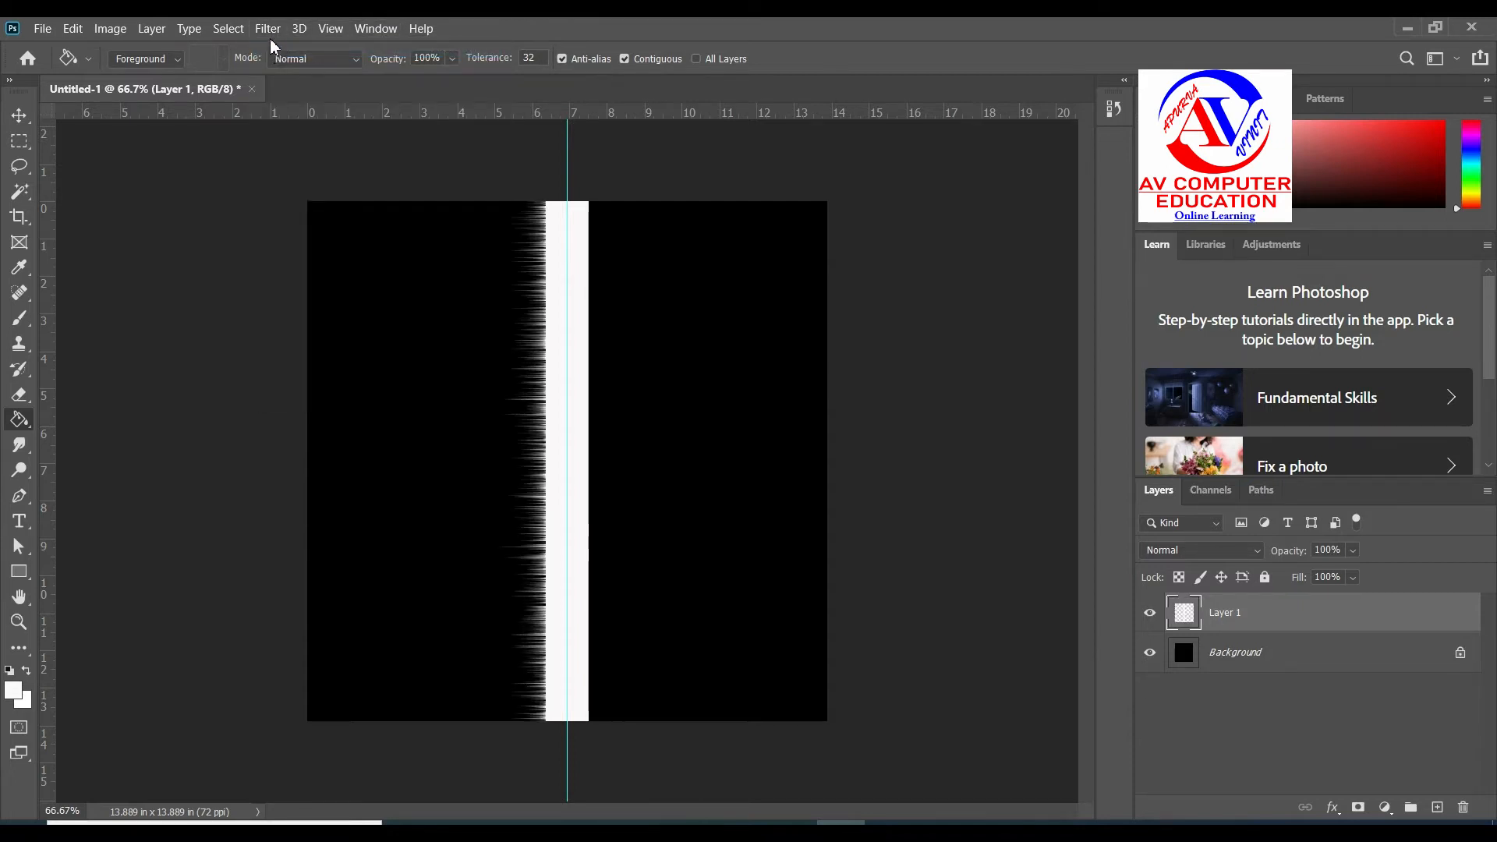
pyautogui.click(268, 30)
pyautogui.click(281, 50)
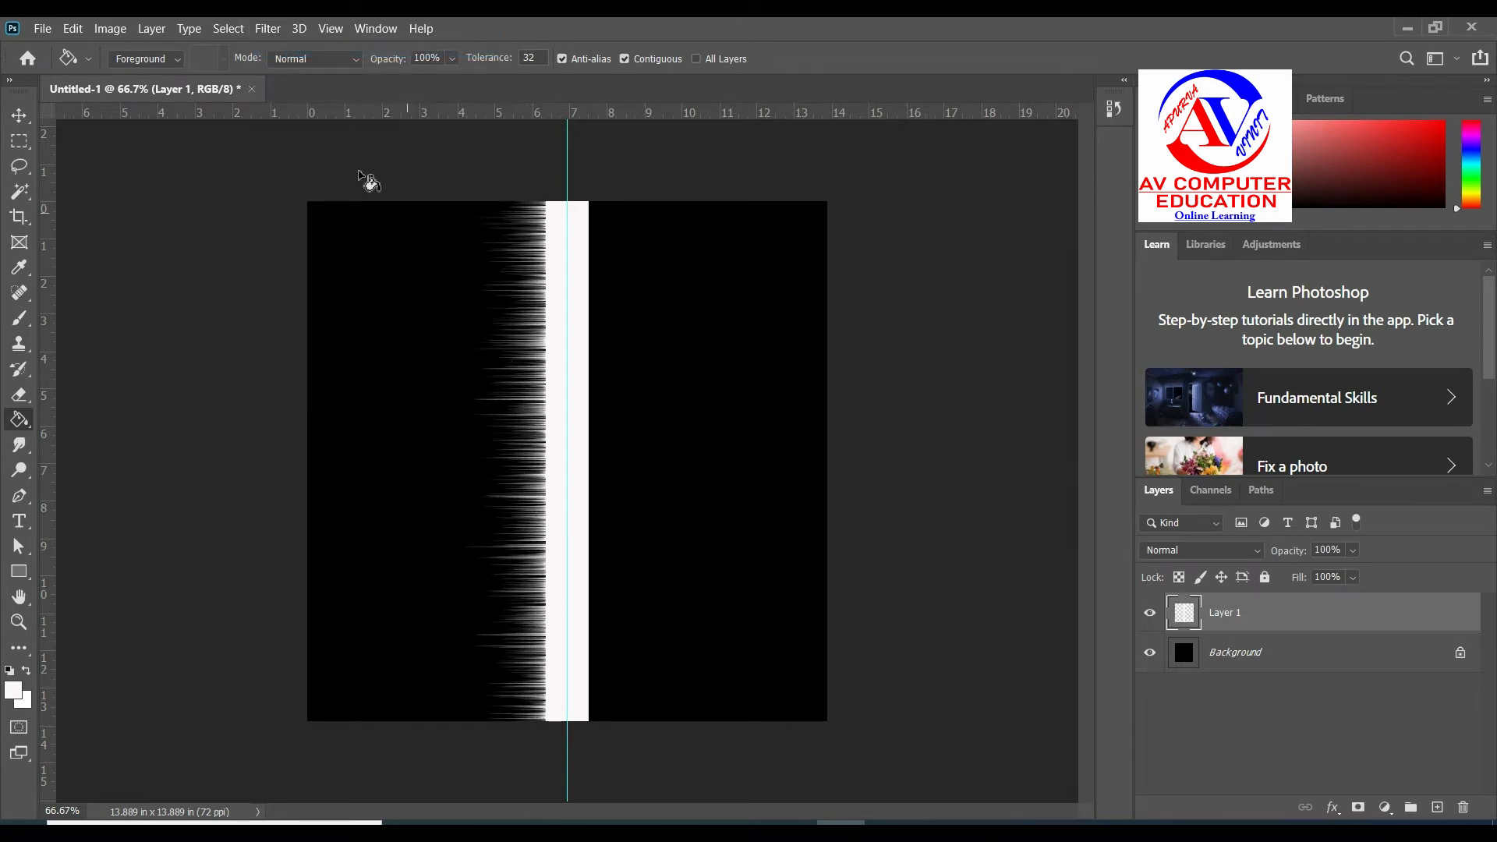
# Step: Apply the Wind filter to the white strip with the Wind method and direction From the Left
pyautogui.click(272, 29)
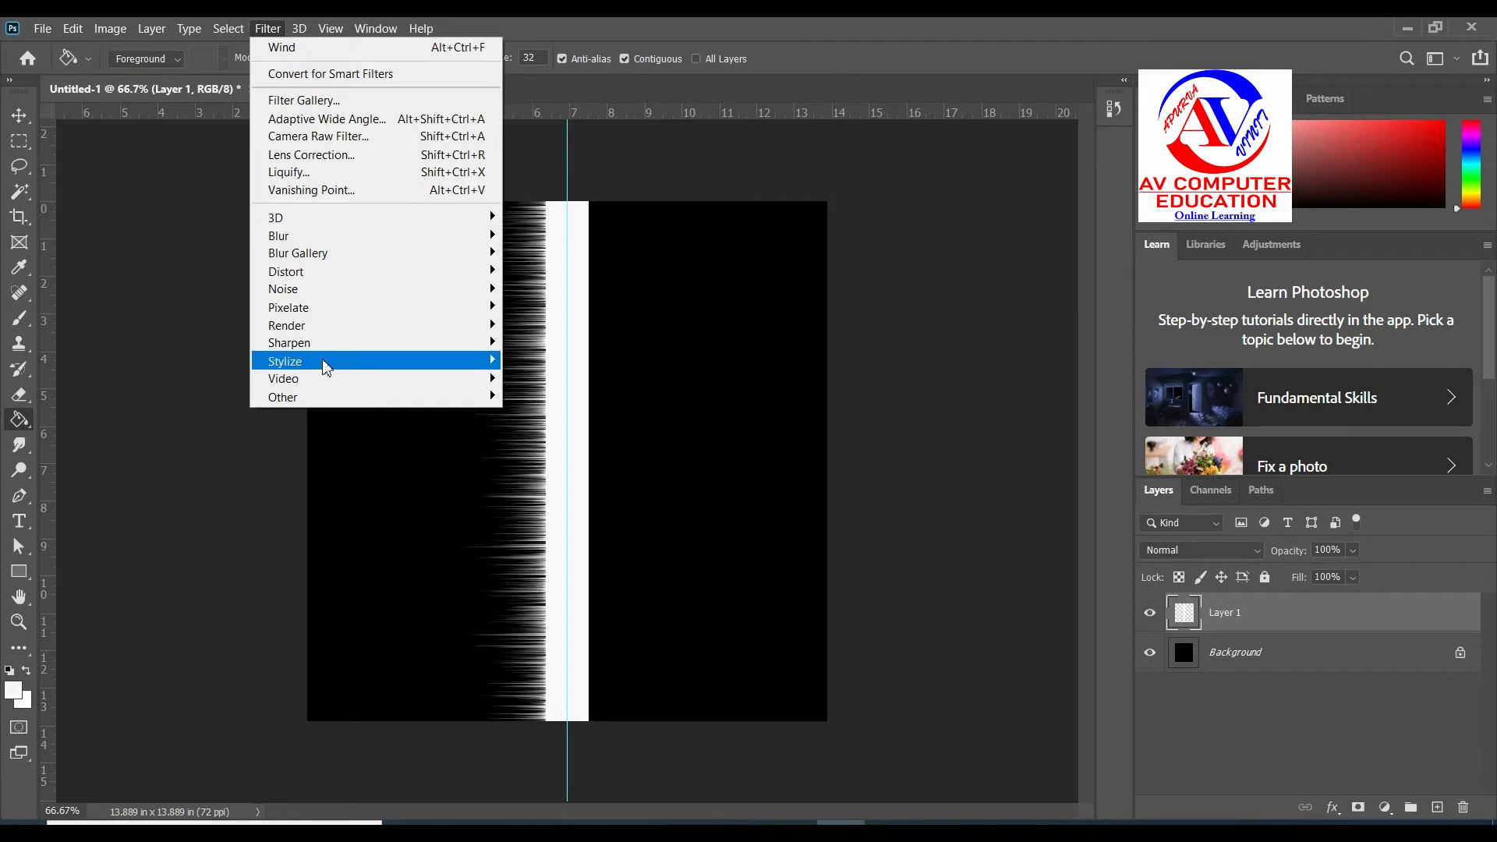
pyautogui.moveTo(326, 368)
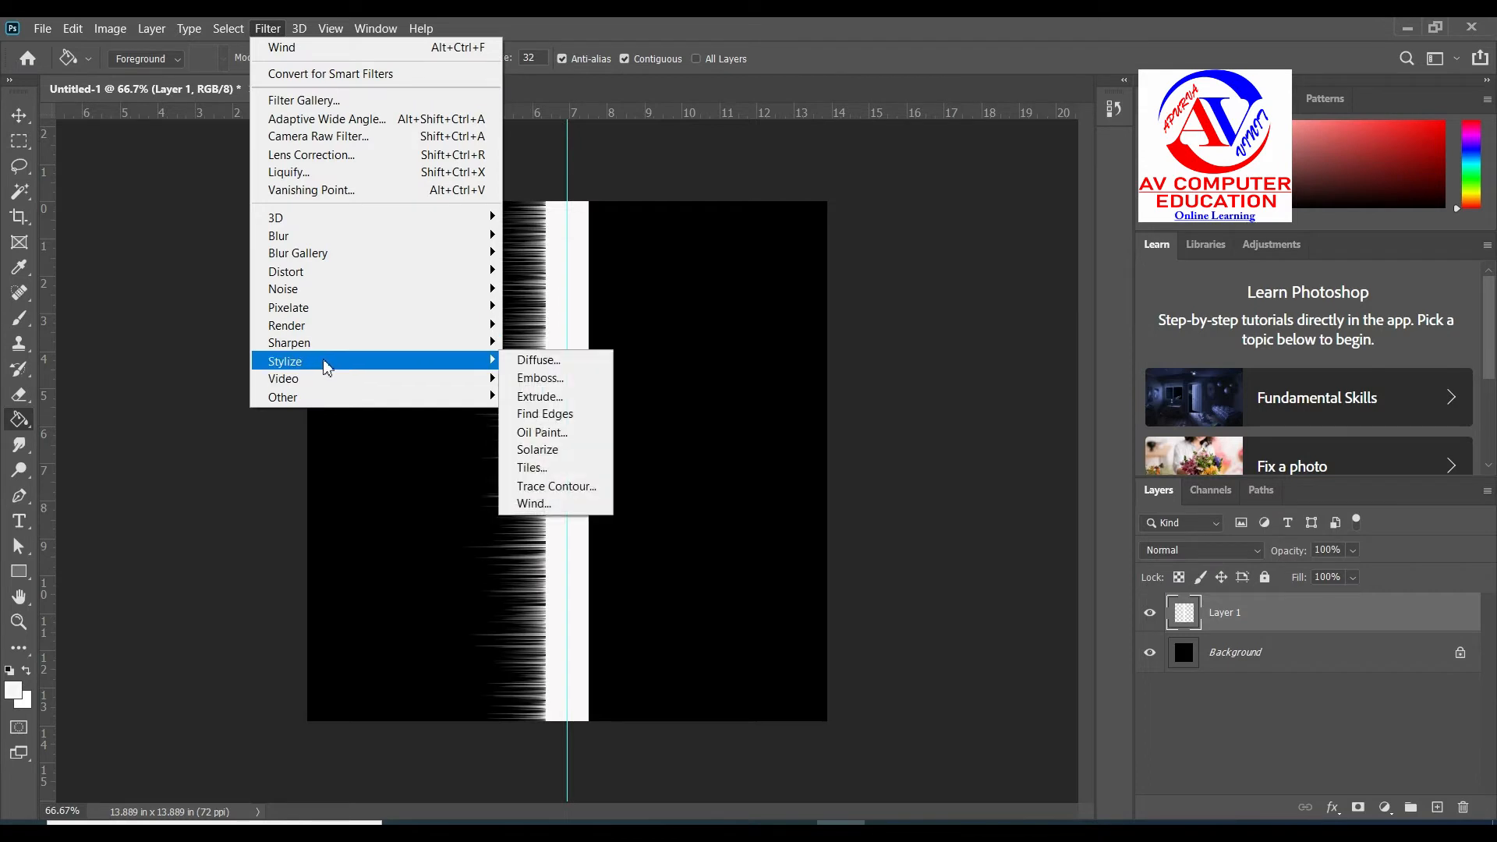
pyautogui.click(548, 508)
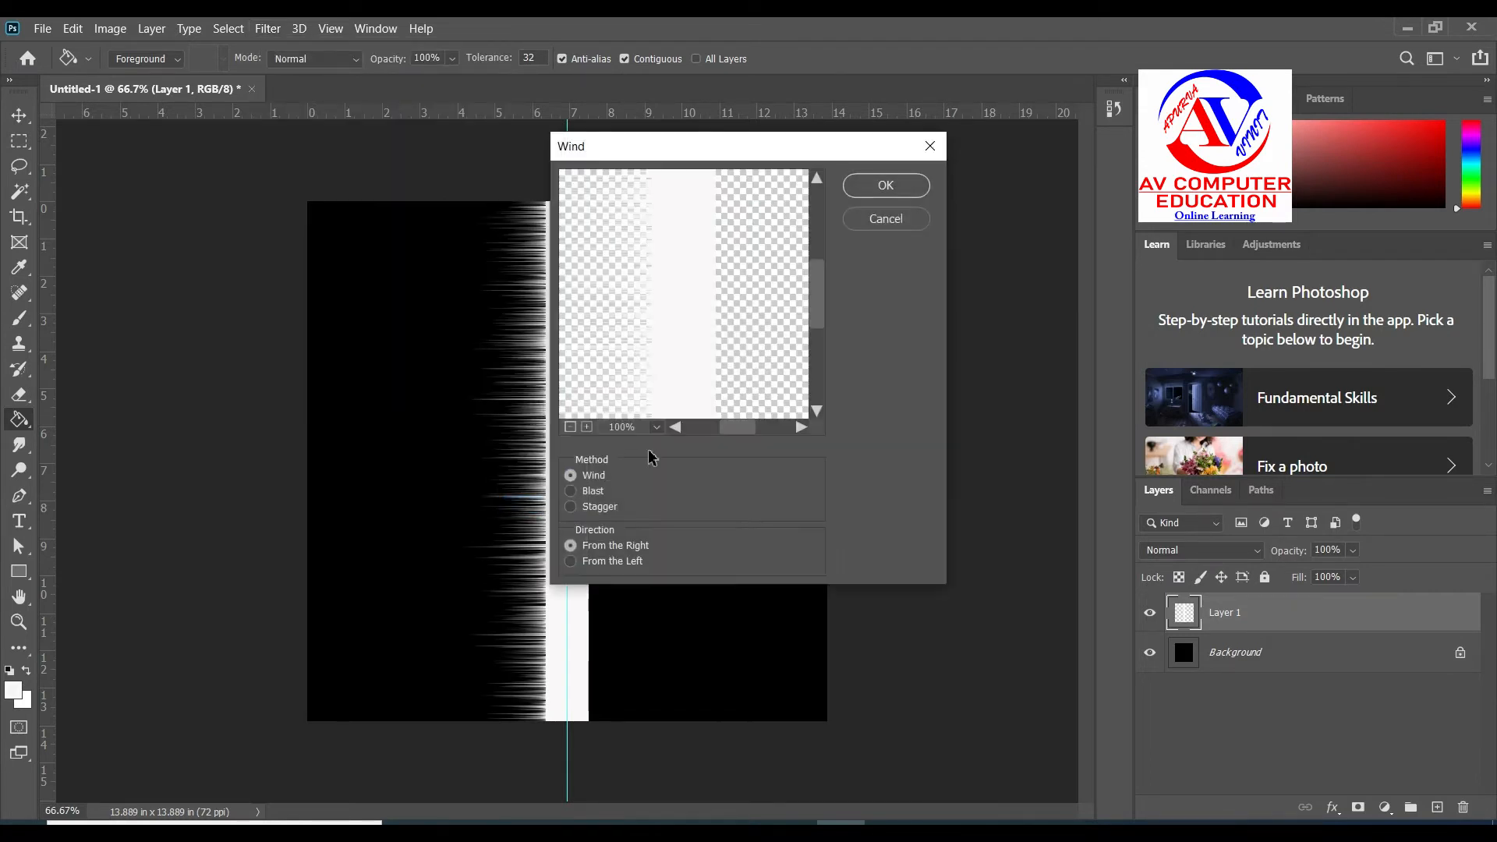
pyautogui.click(623, 561)
pyautogui.click(885, 185)
# Step: Reapply the From the Left Wind filter to the white strip two more times to lengthen its streaks
pyautogui.click(263, 31)
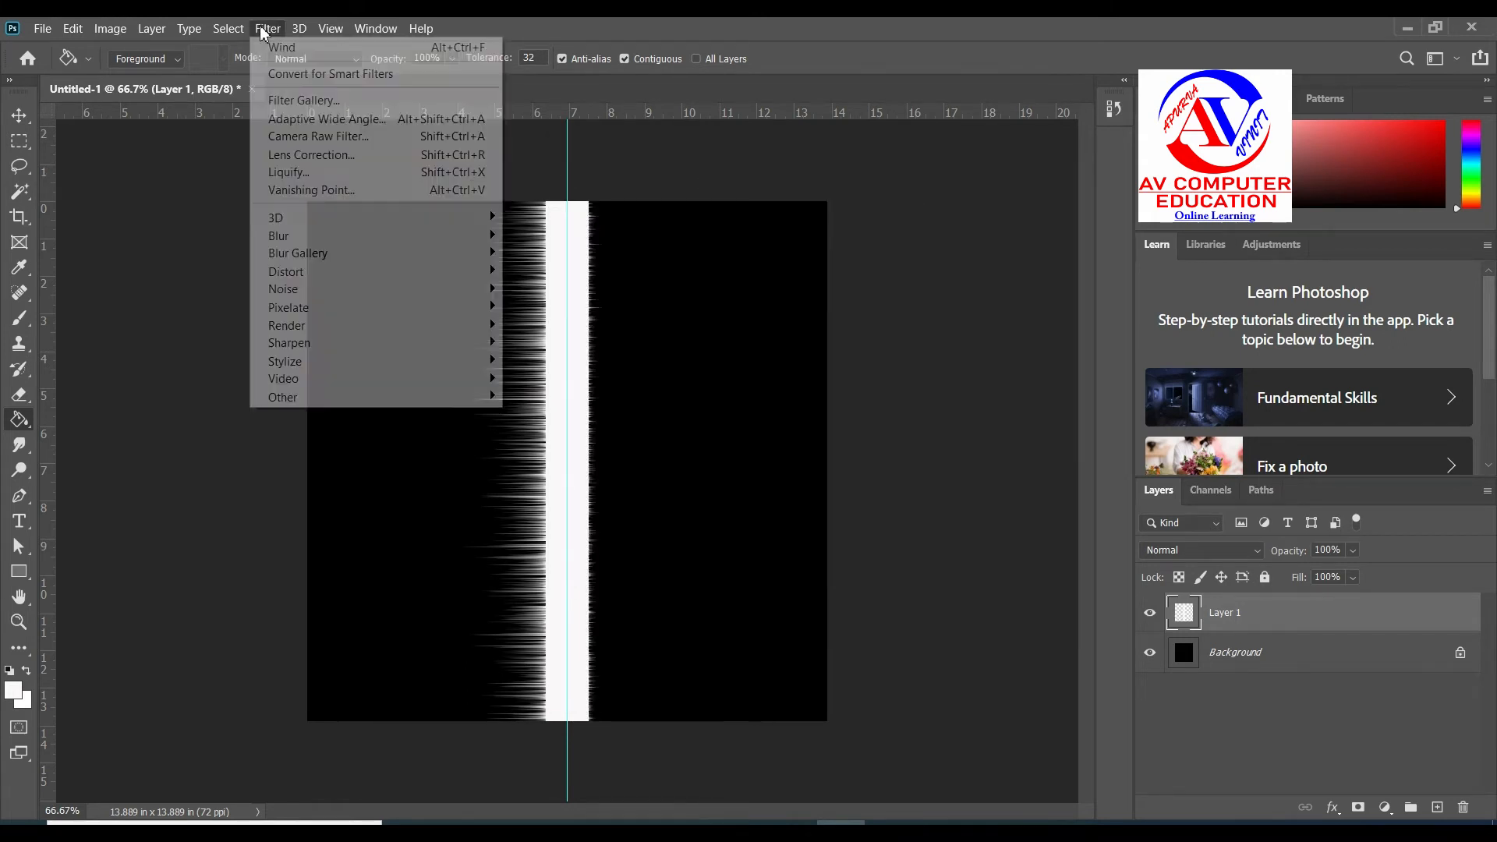
pyautogui.click(365, 50)
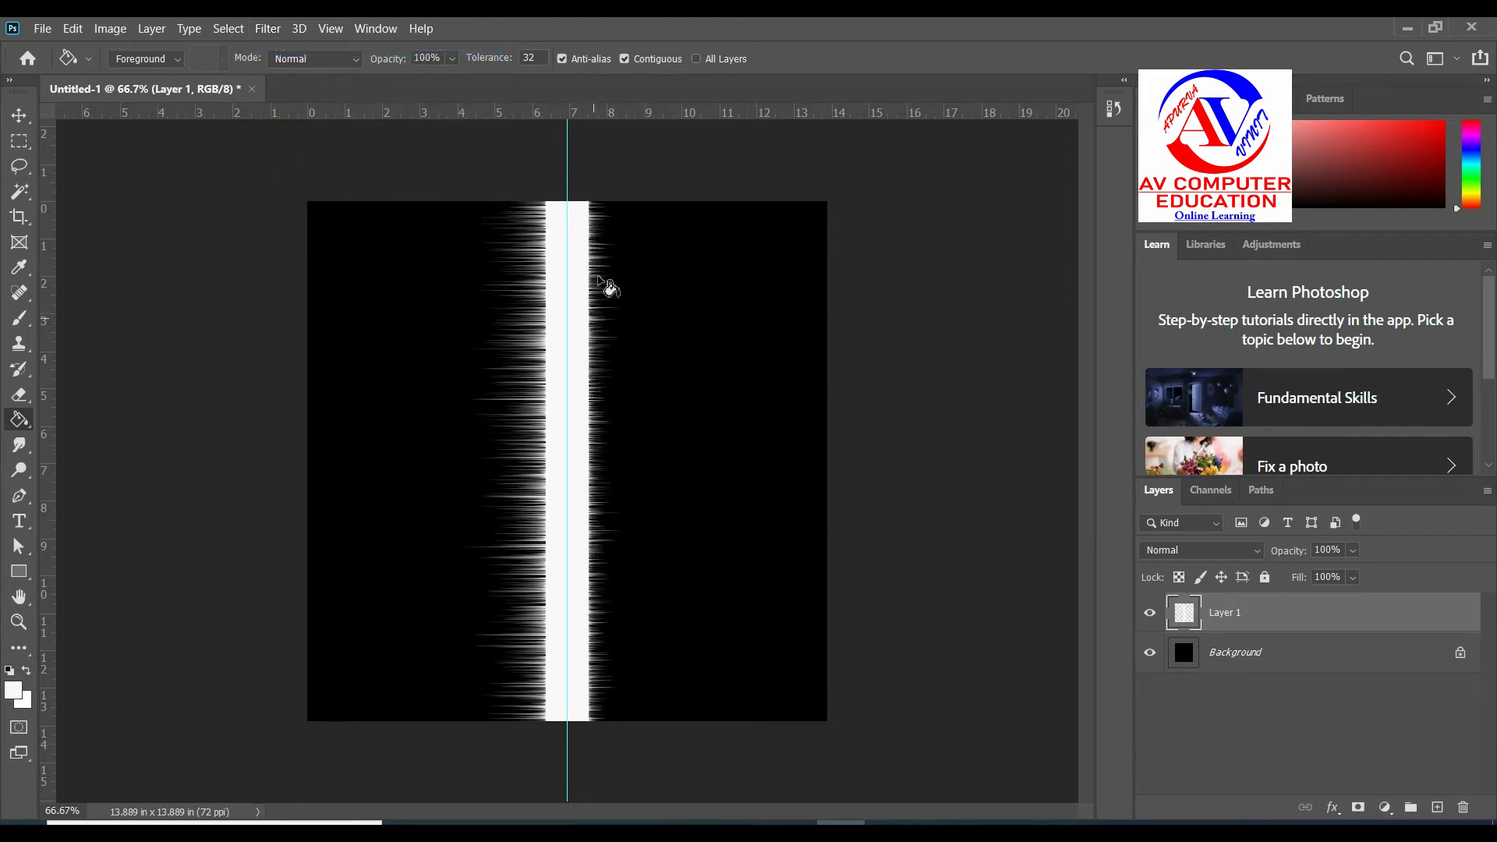
pyautogui.click(265, 30)
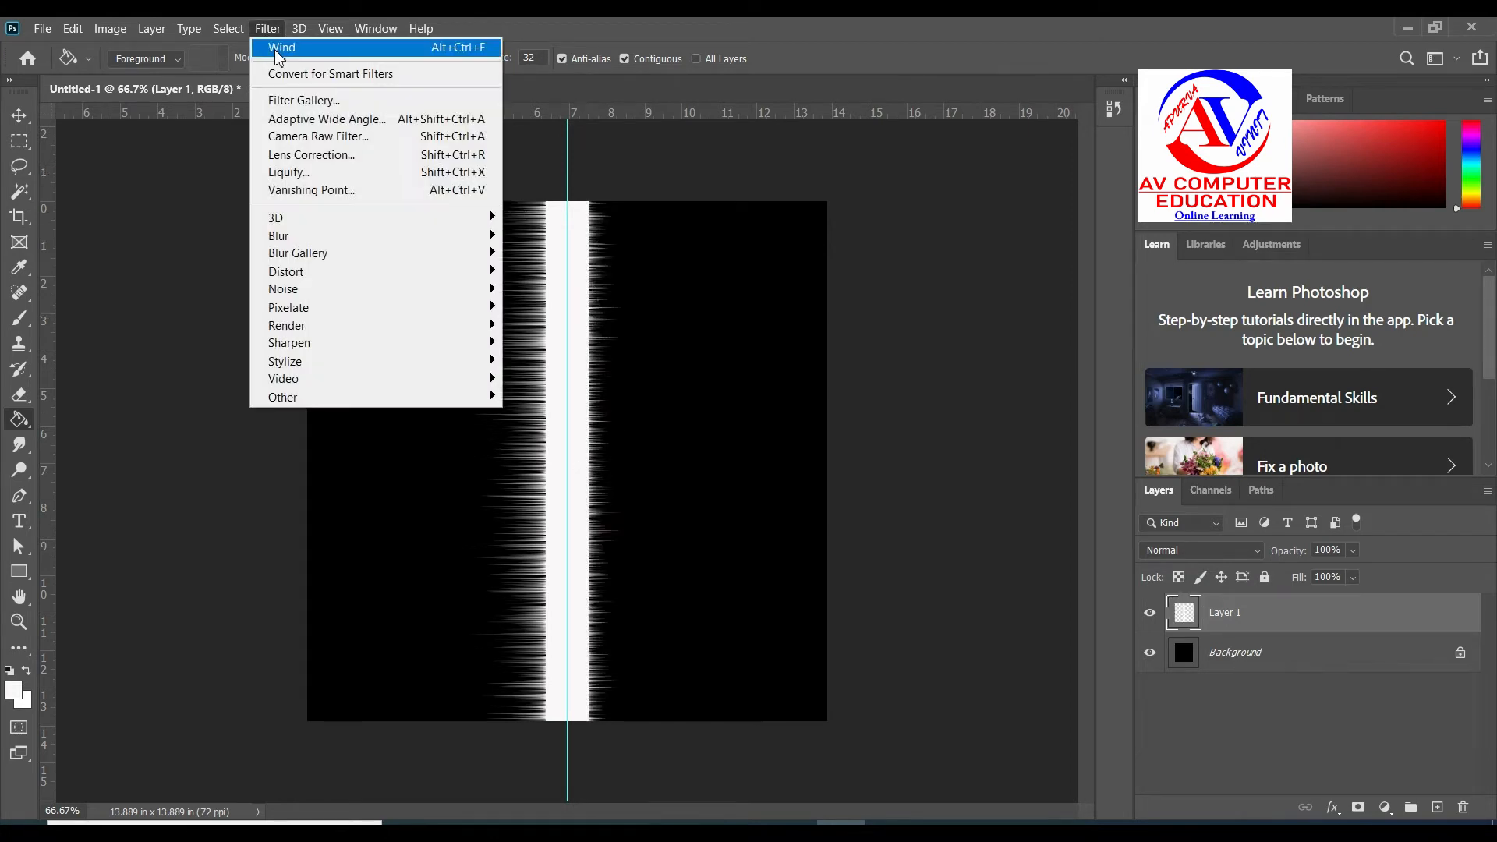
pyautogui.click(277, 51)
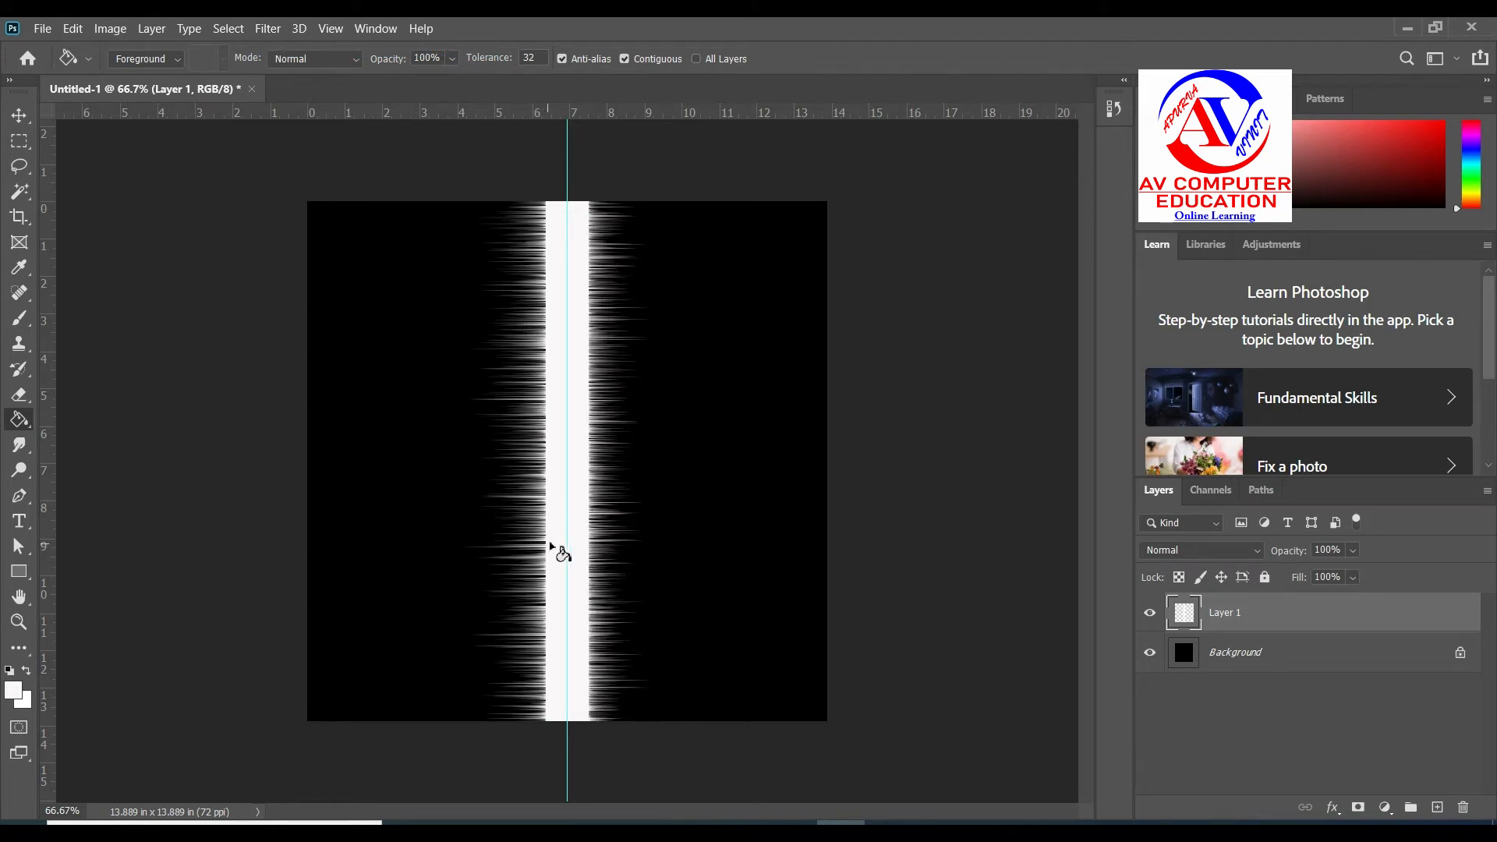
# Step: Rotate the streaked white strip on Layer 1 by 90° clockwise so it runs horizontally
pyautogui.click(79, 31)
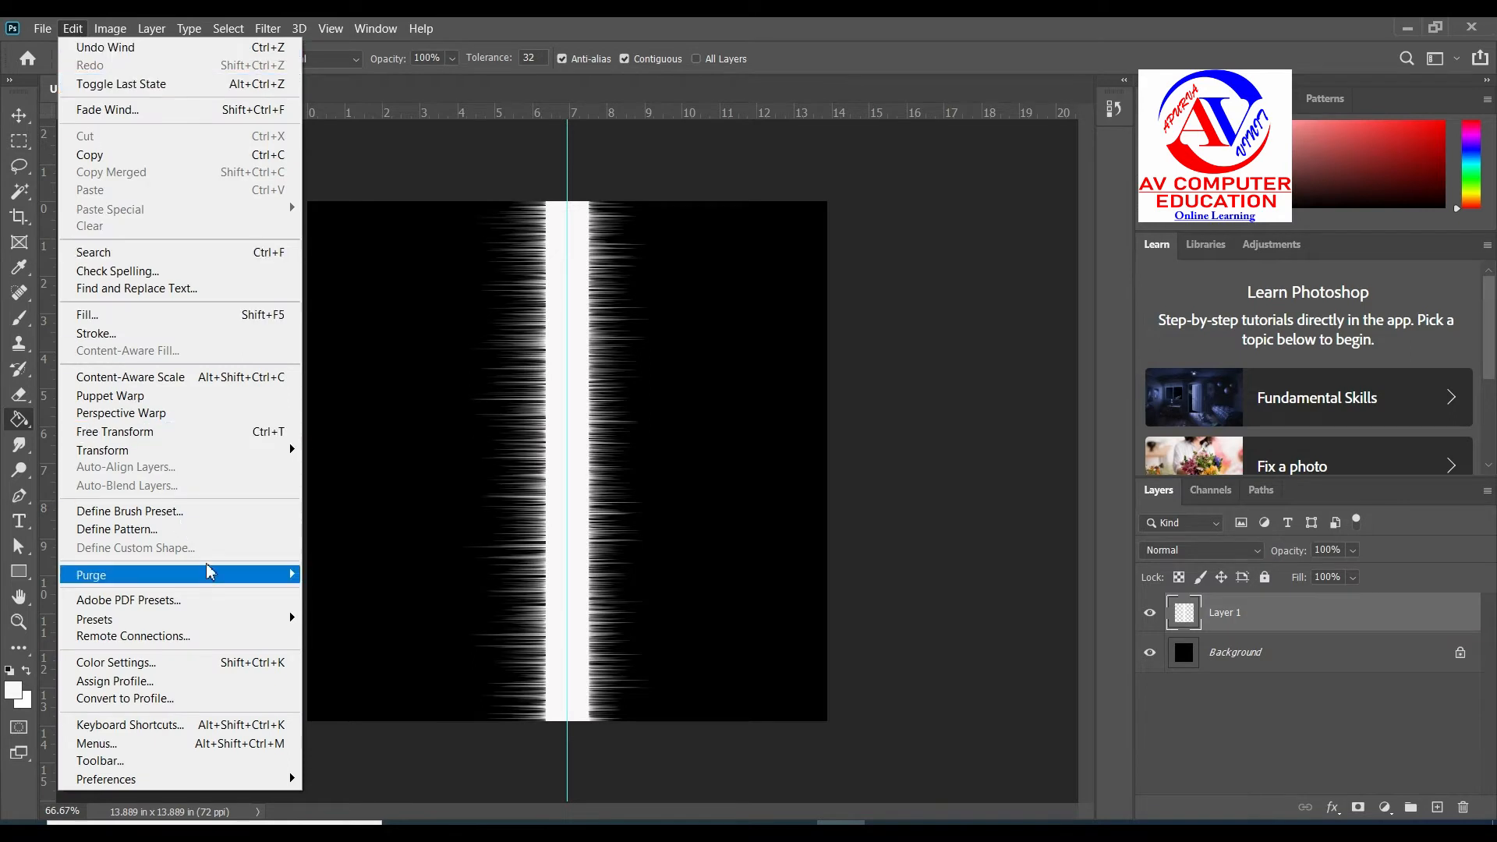
pyautogui.moveTo(107, 454)
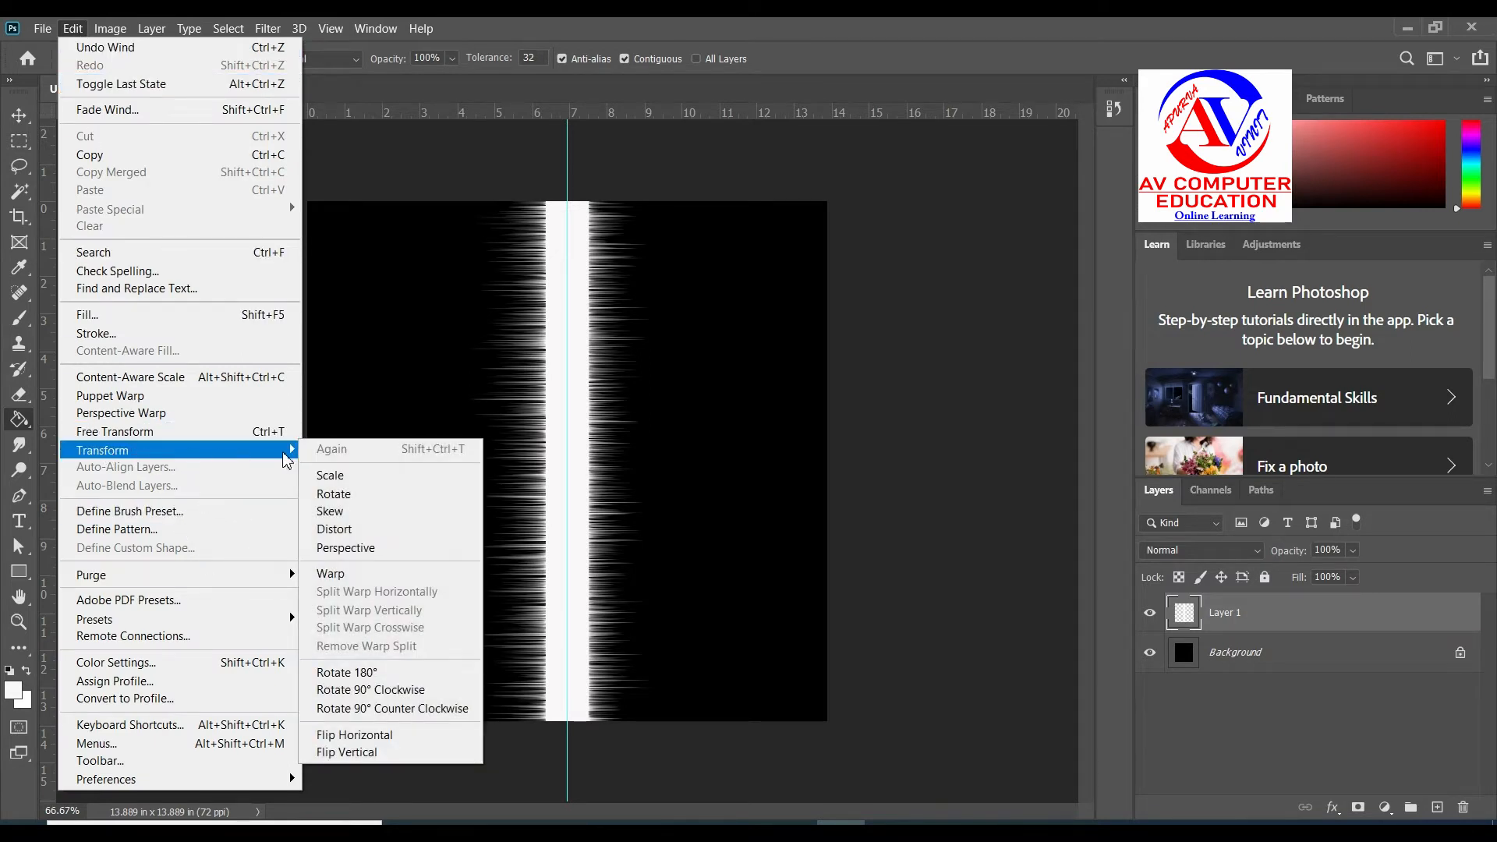
pyautogui.click(351, 691)
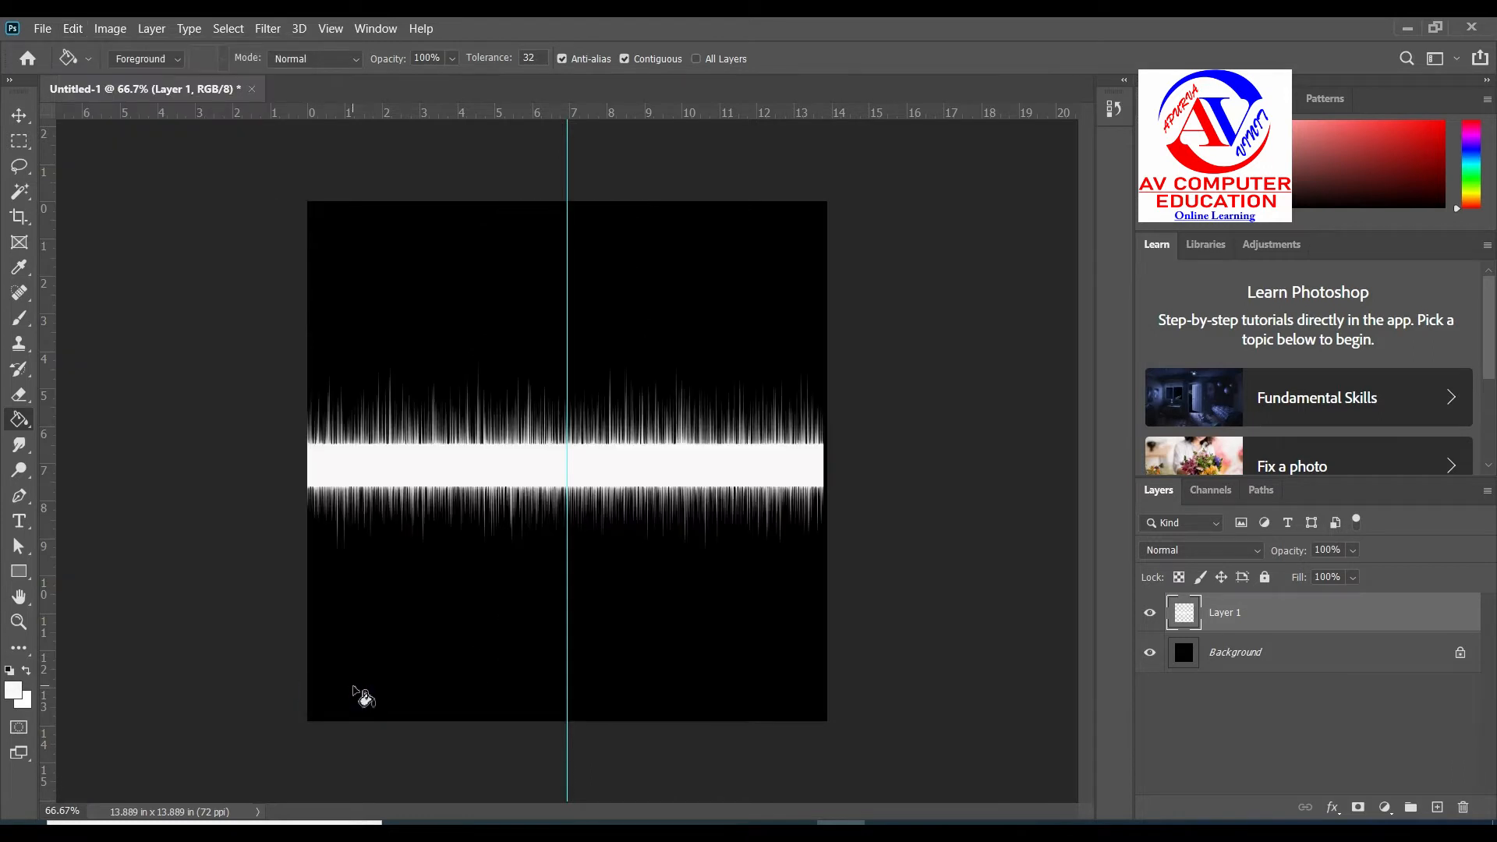
# Step: Bend the horizontal strip into a ring with the Polar Coordinates filter set to Rectangular to Polar
pyautogui.click(268, 28)
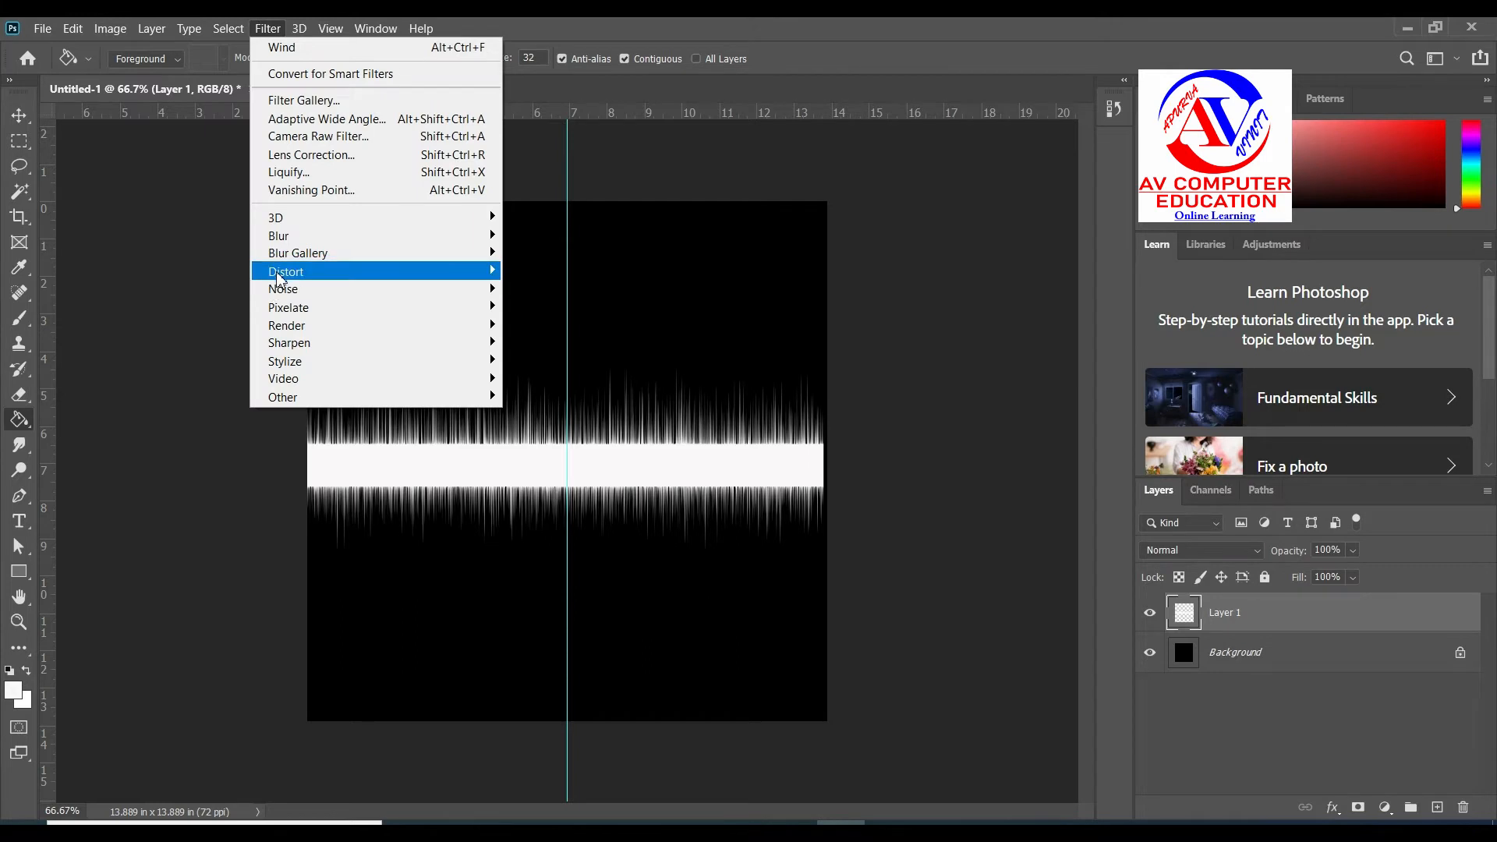
pyautogui.moveTo(301, 276)
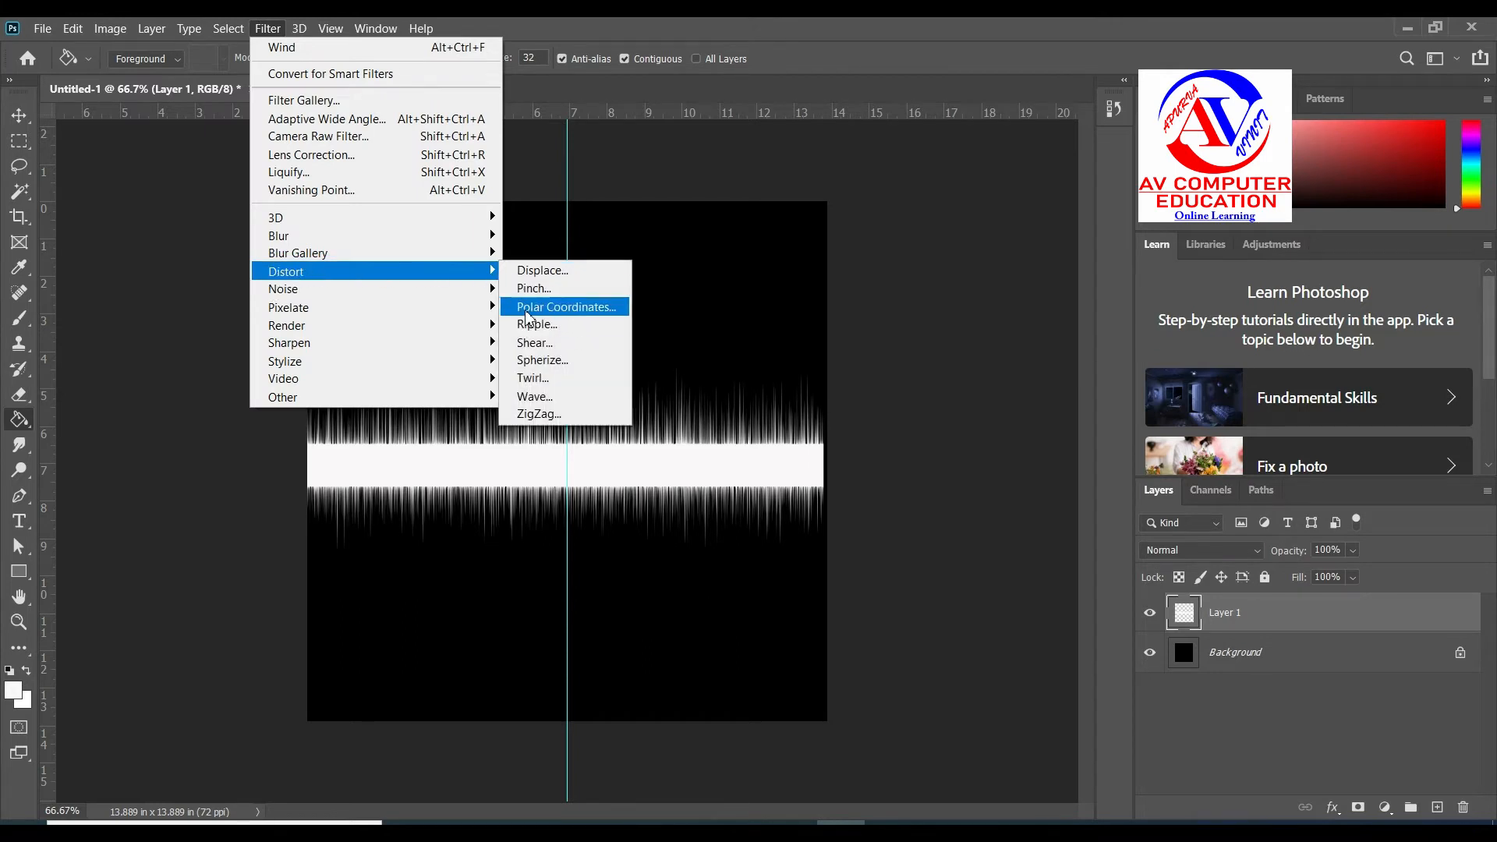
pyautogui.click(561, 307)
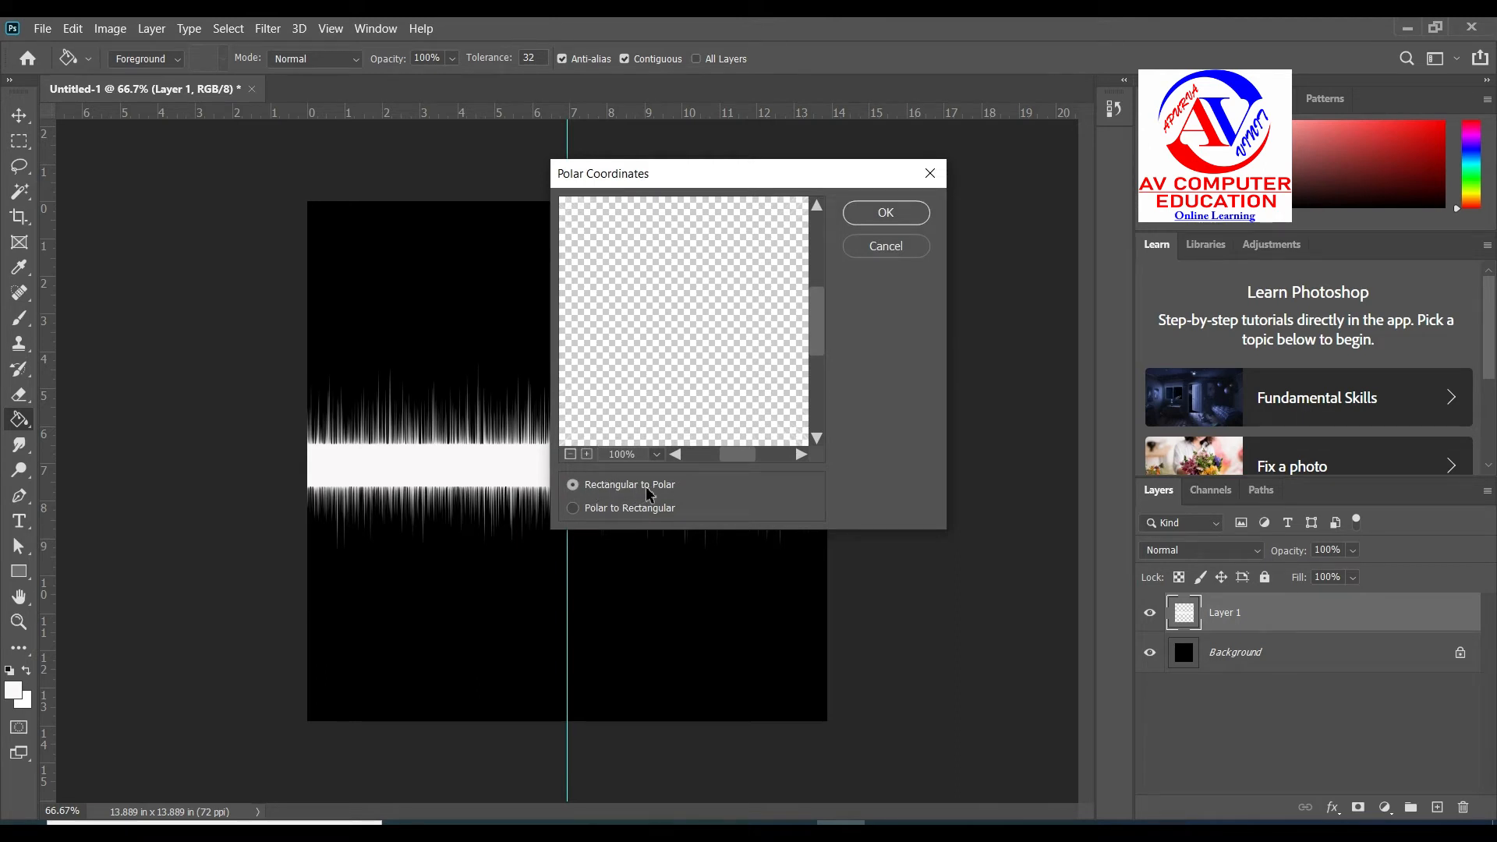
pyautogui.click(906, 218)
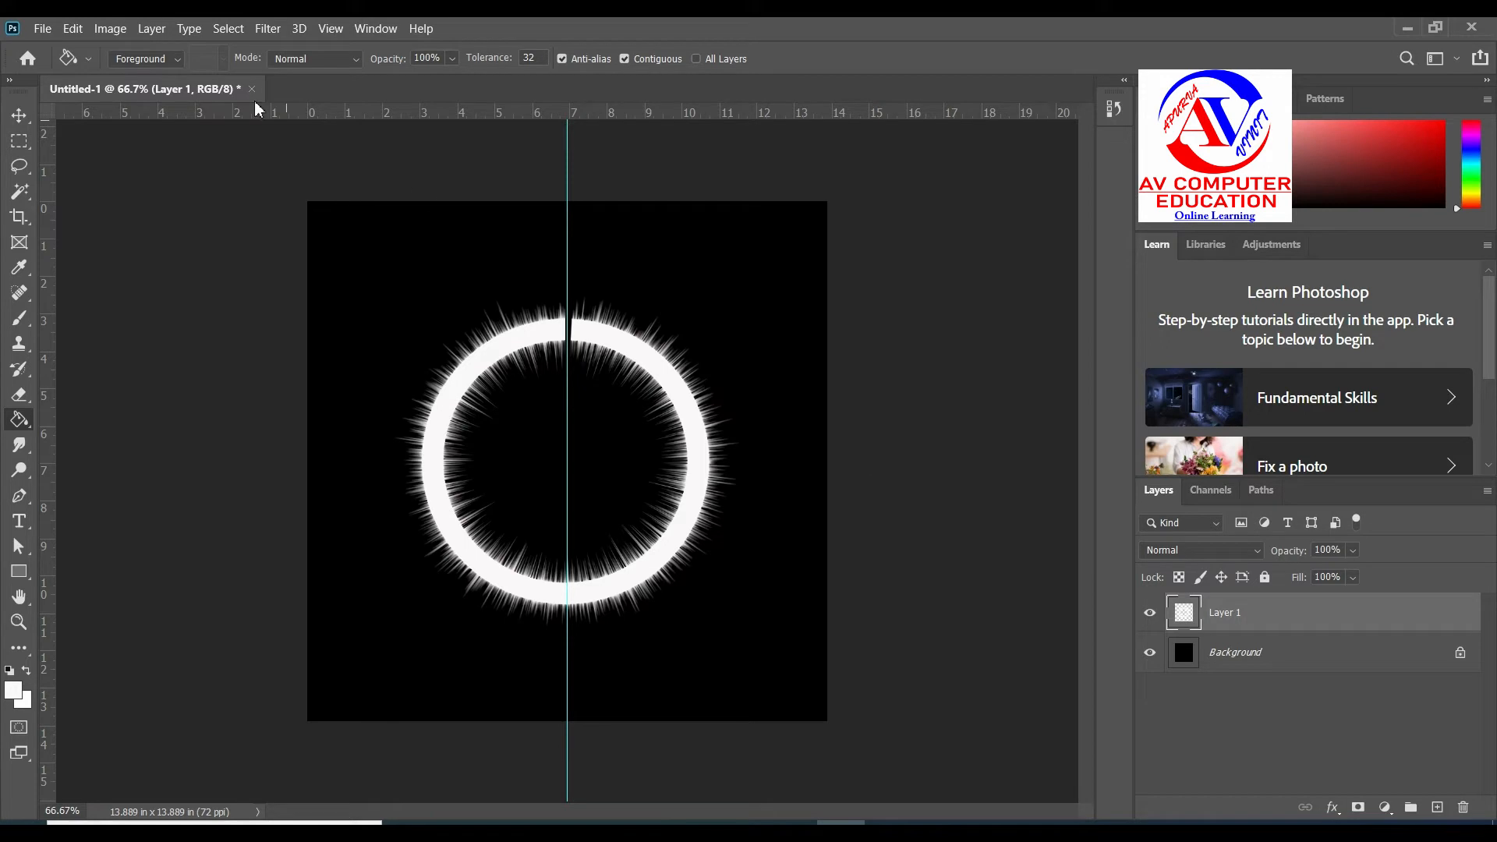
# Step: Duplicate the ring layer with Layer Via Copy and rotate the copy 90° clockwise to cover the gap
pyautogui.click(151, 29)
pyautogui.moveTo(165, 52)
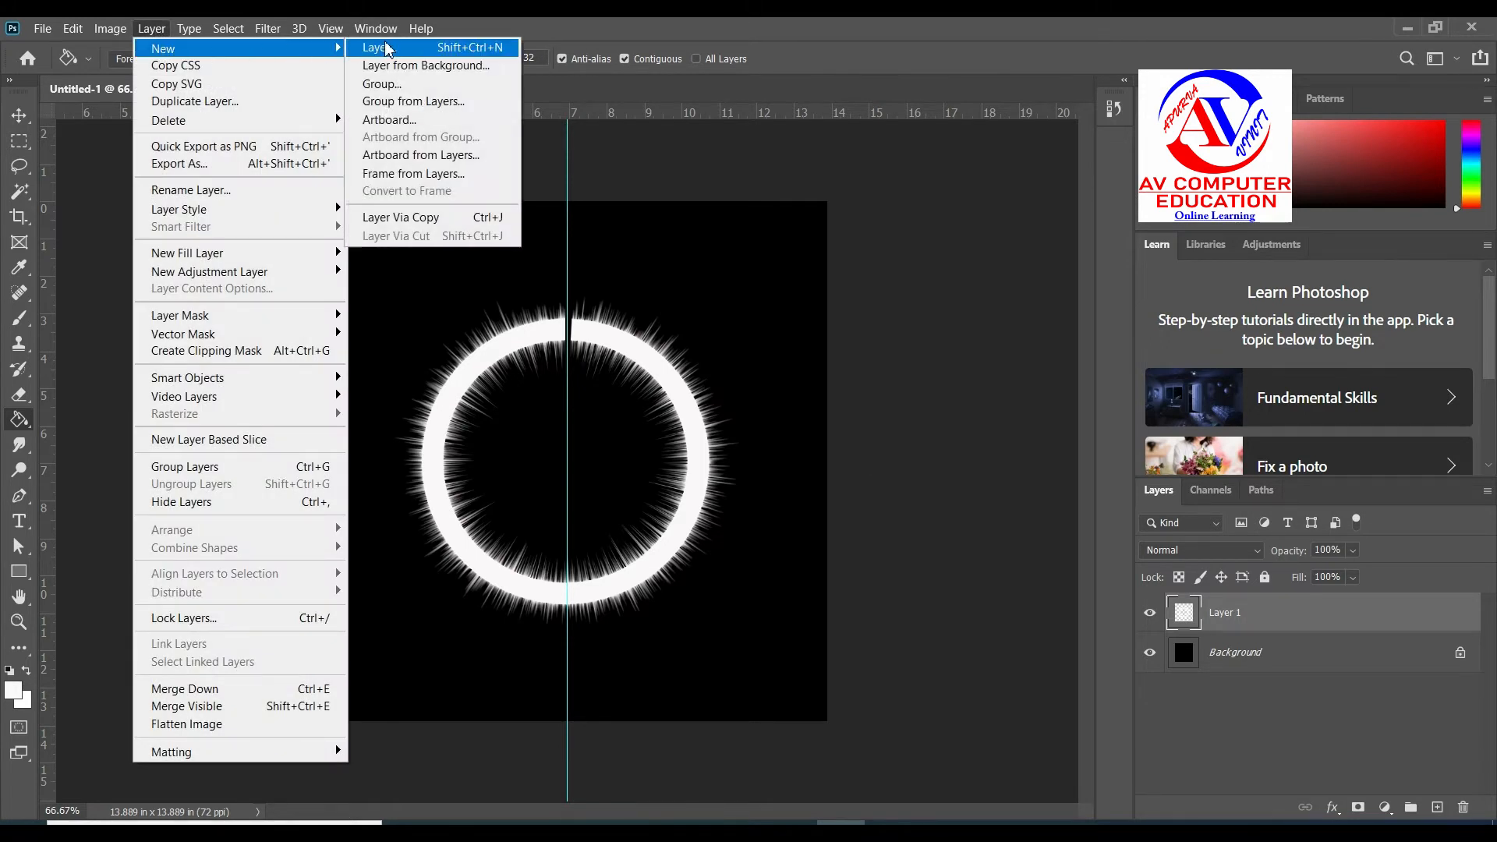
pyautogui.click(410, 218)
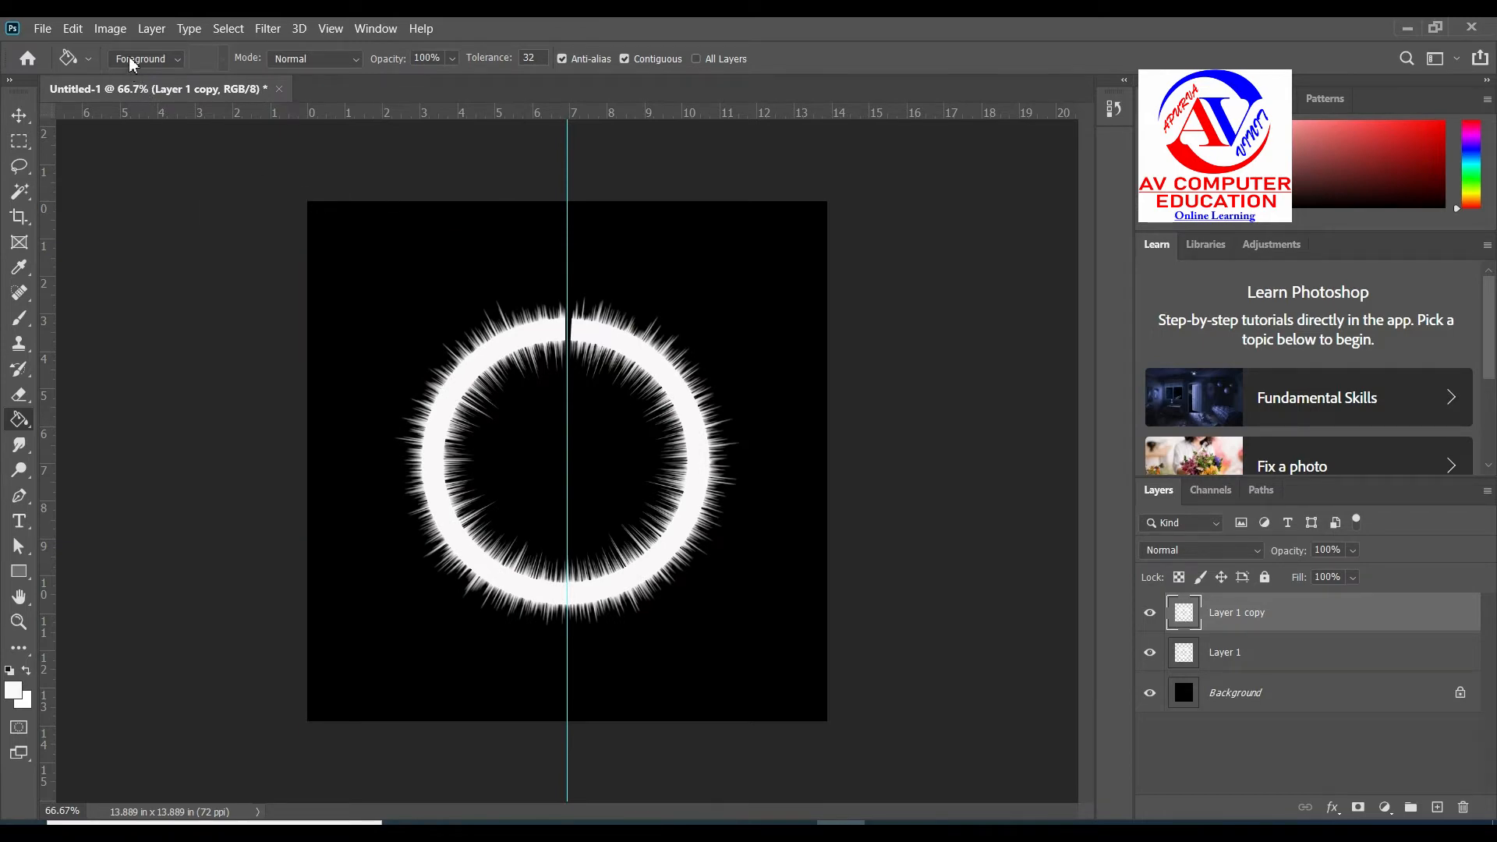
pyautogui.click(82, 31)
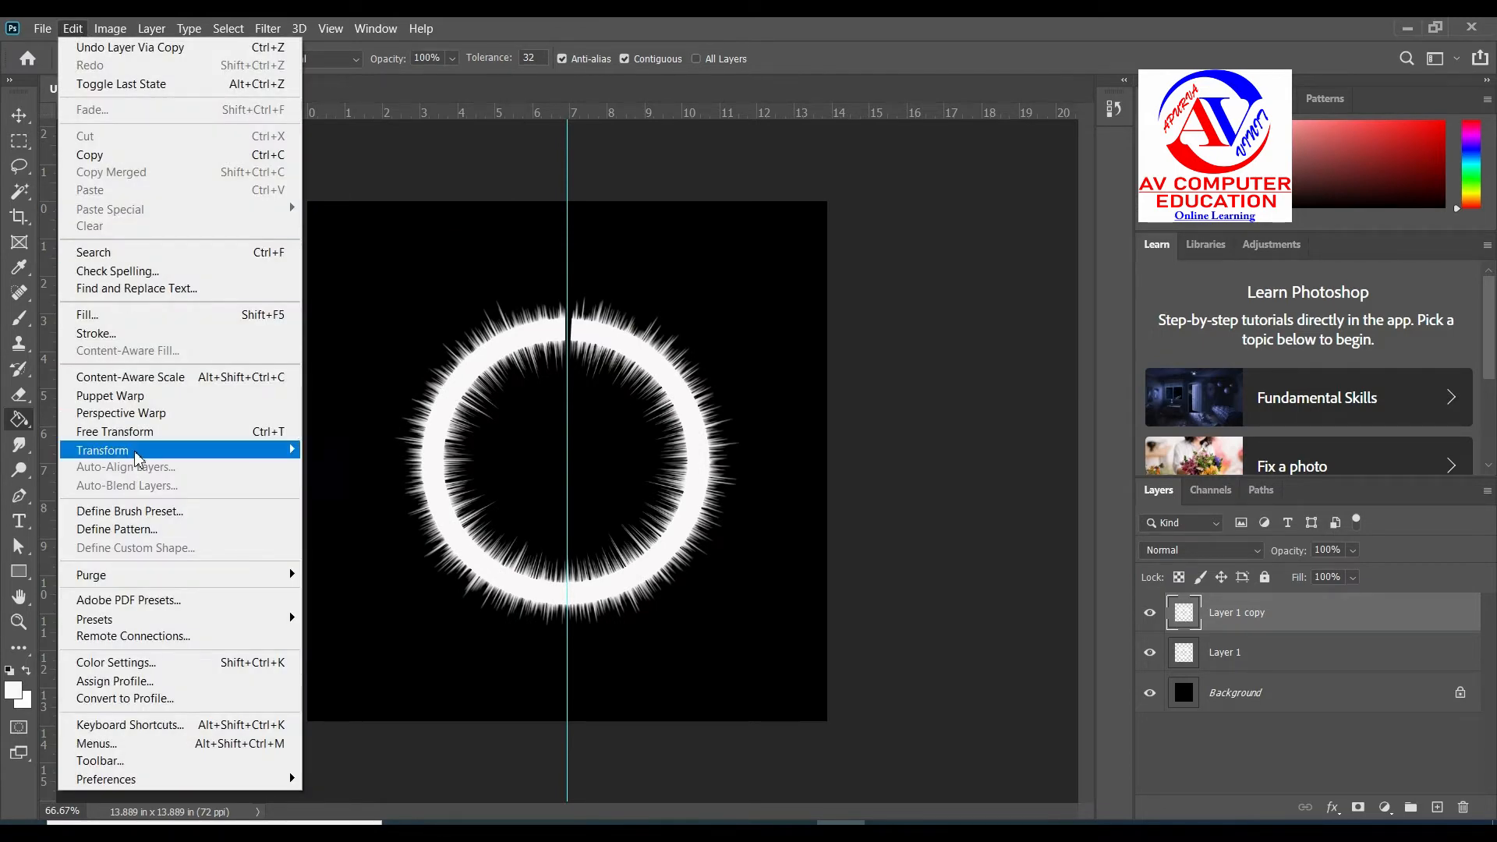
pyautogui.moveTo(265, 449)
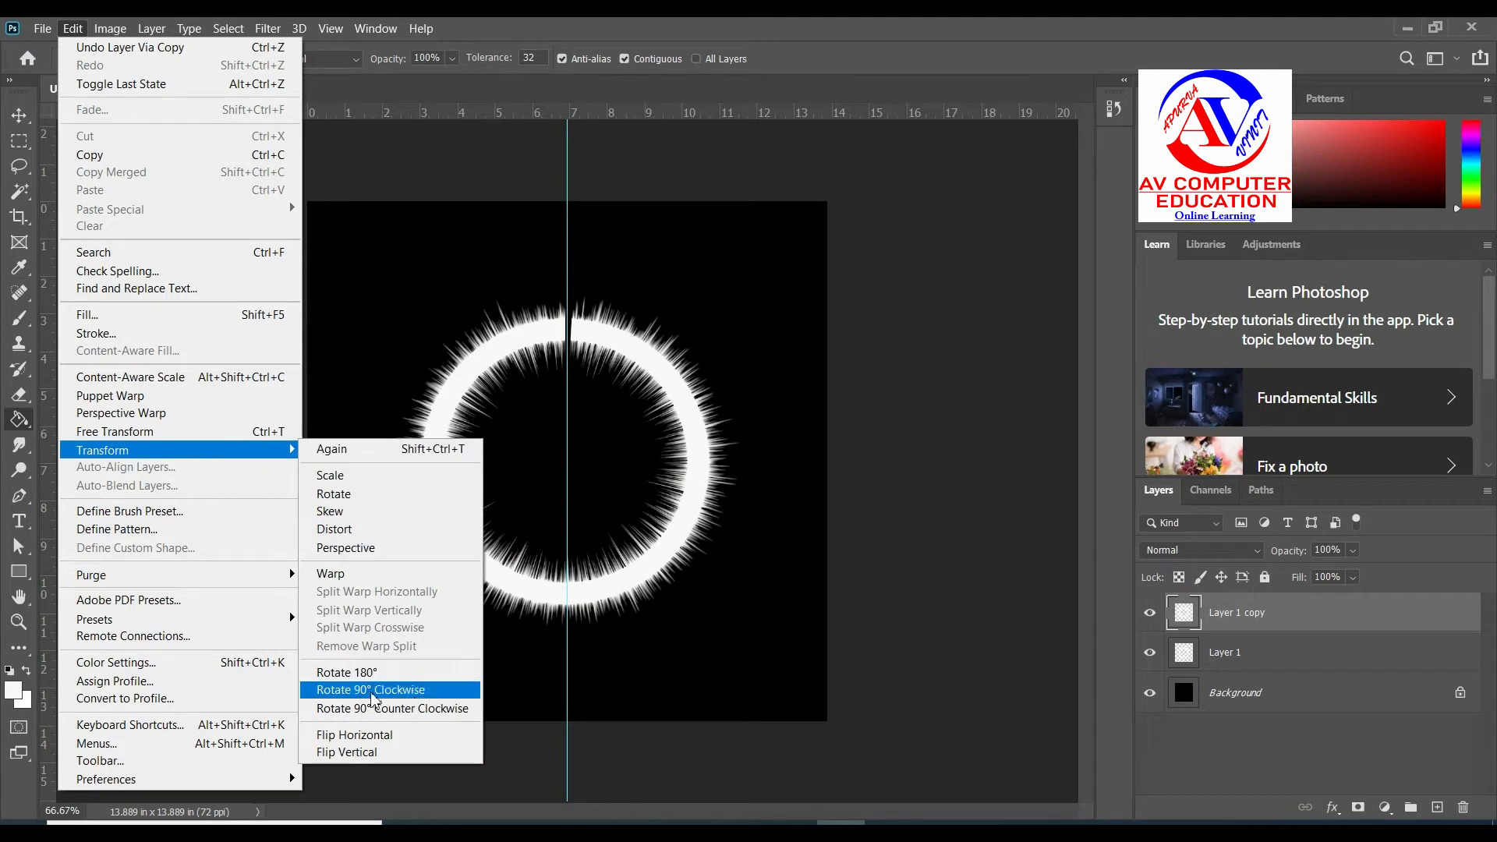
pyautogui.click(387, 700)
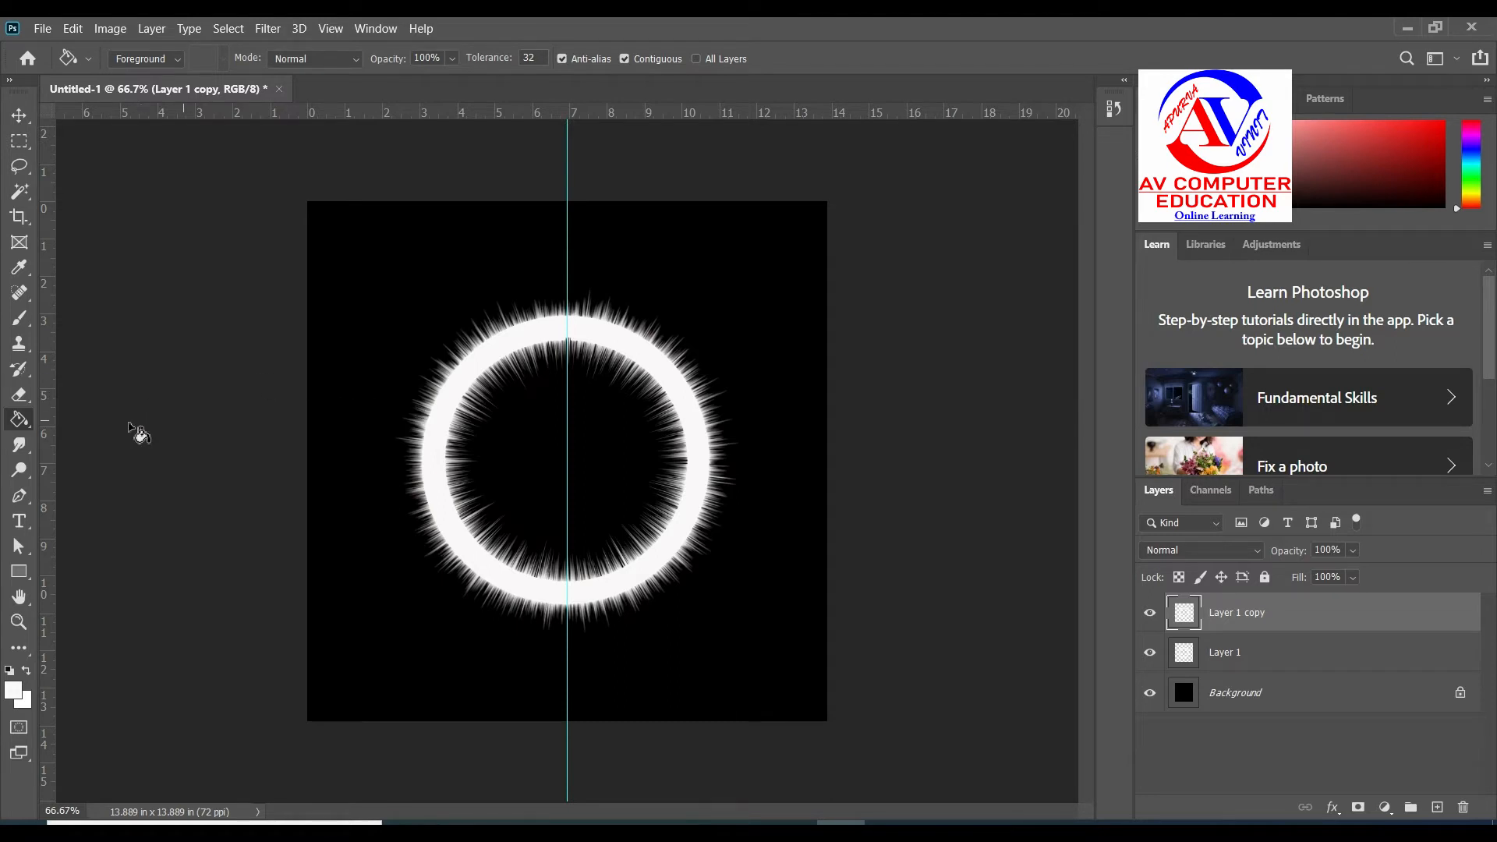
# Step: With Layer 1 temporarily hidden, fade the upper part of the ring copy using the Eraser Tool with a 305 px soft brush
pyautogui.click(22, 398)
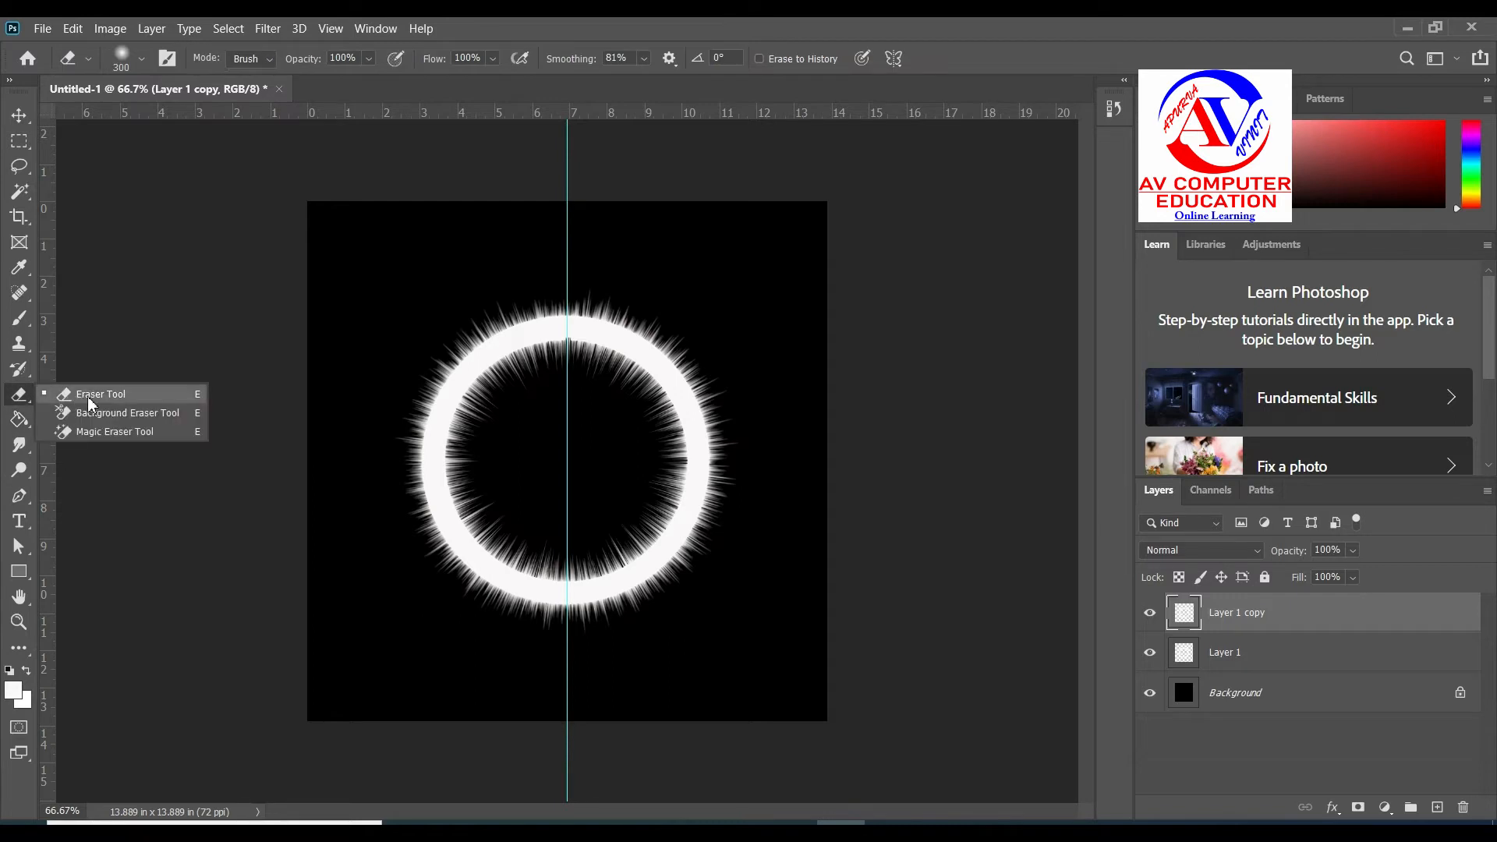
pyautogui.click(79, 403)
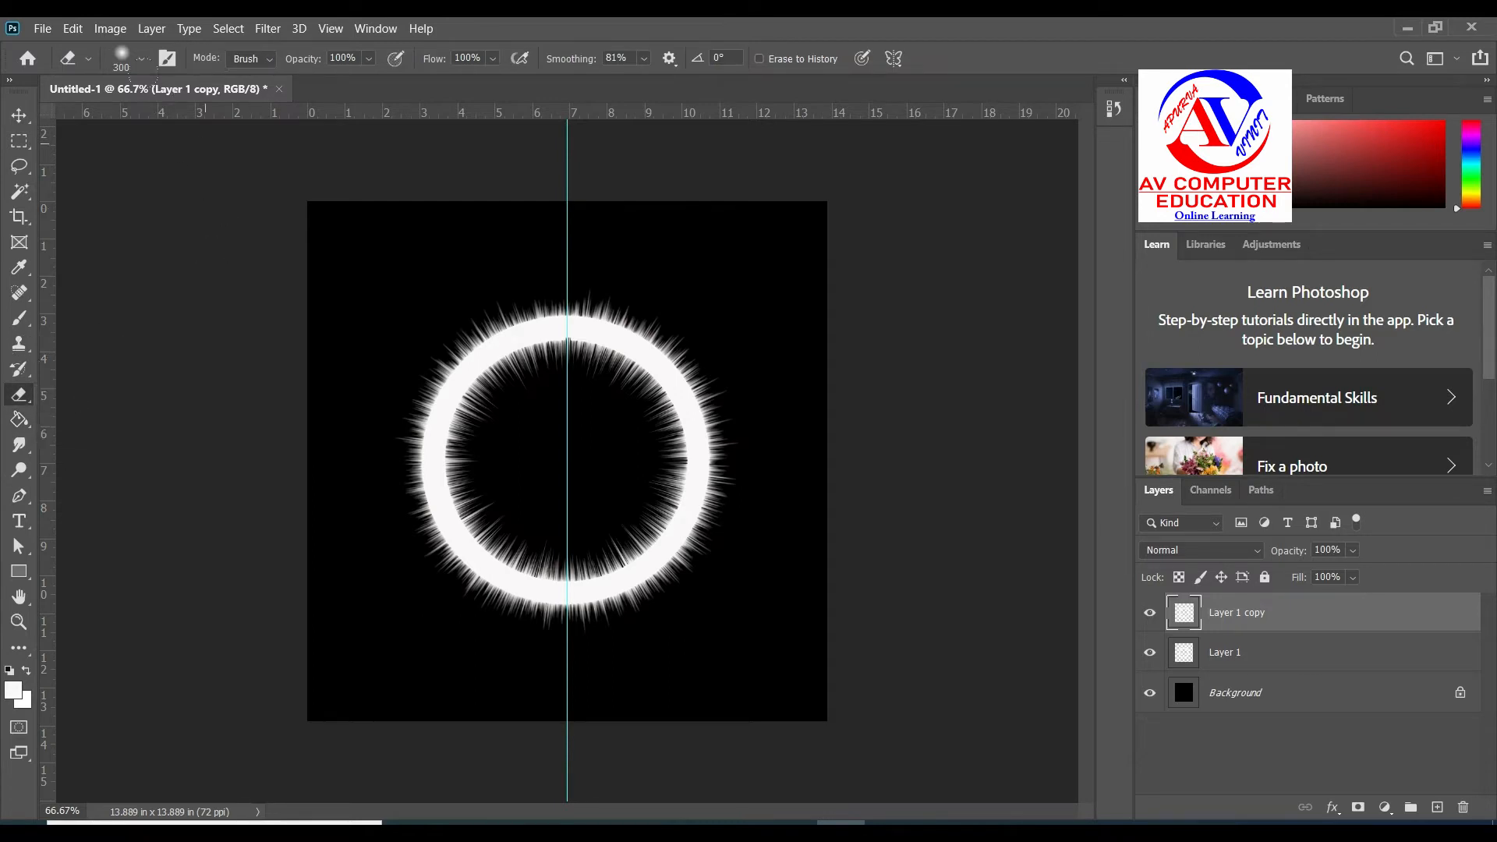
pyautogui.click(142, 60)
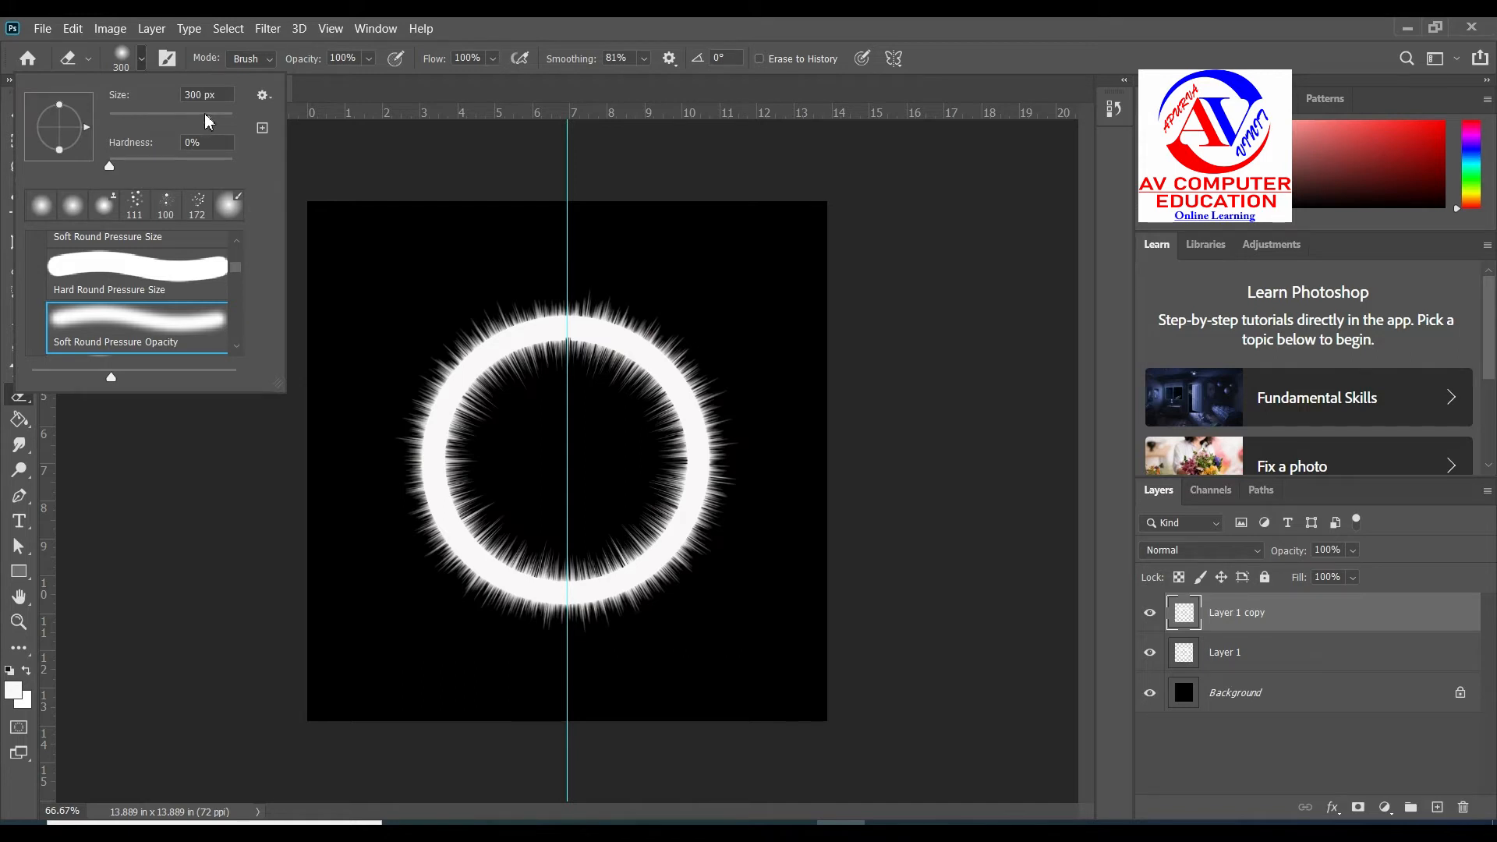
pyautogui.click(226, 94)
pyautogui.write('305')
pyautogui.press('Return')
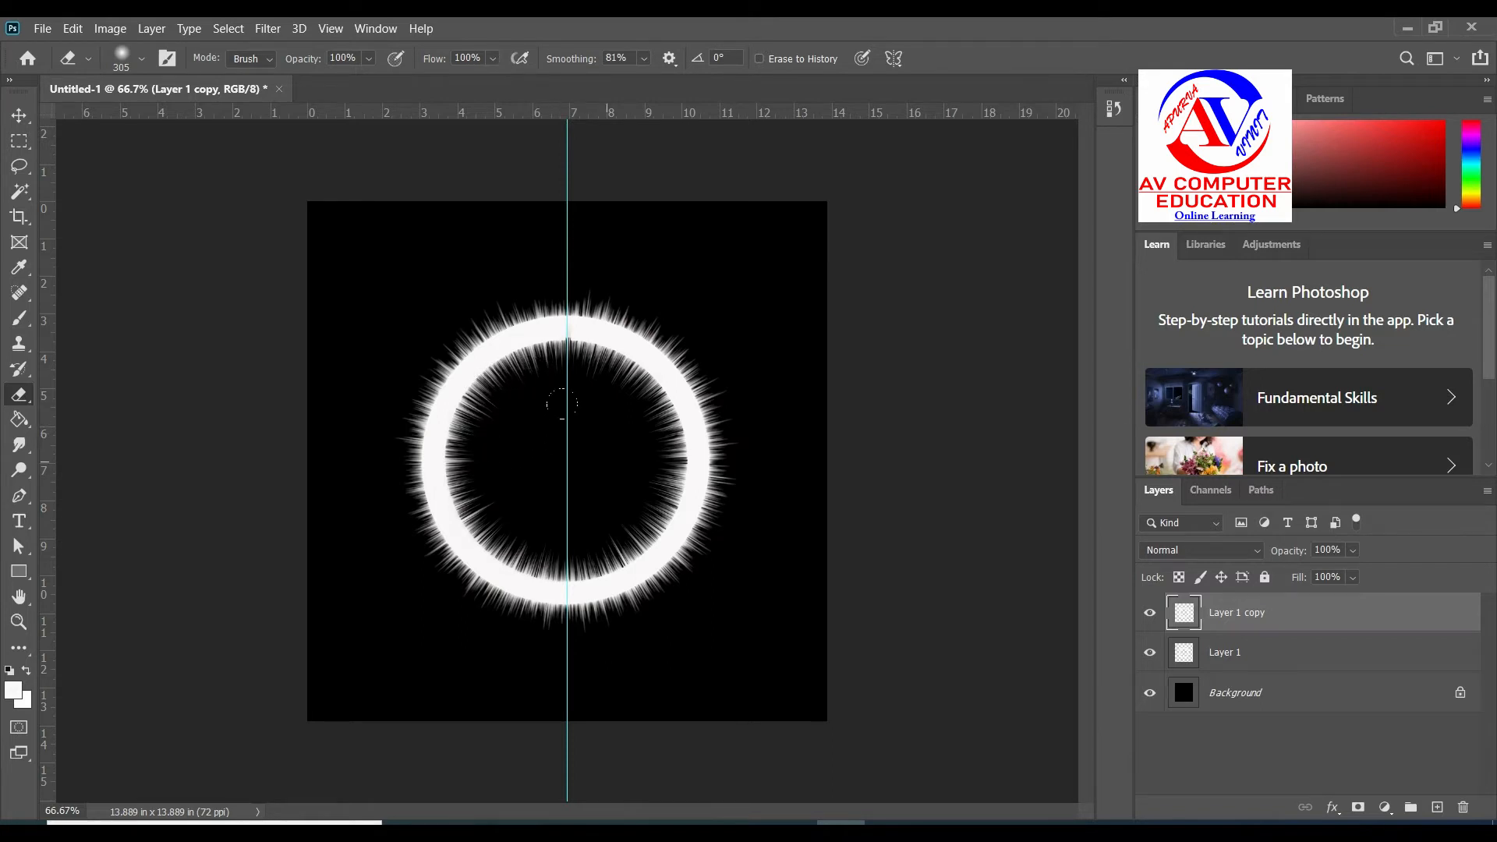
pyautogui.click(1149, 654)
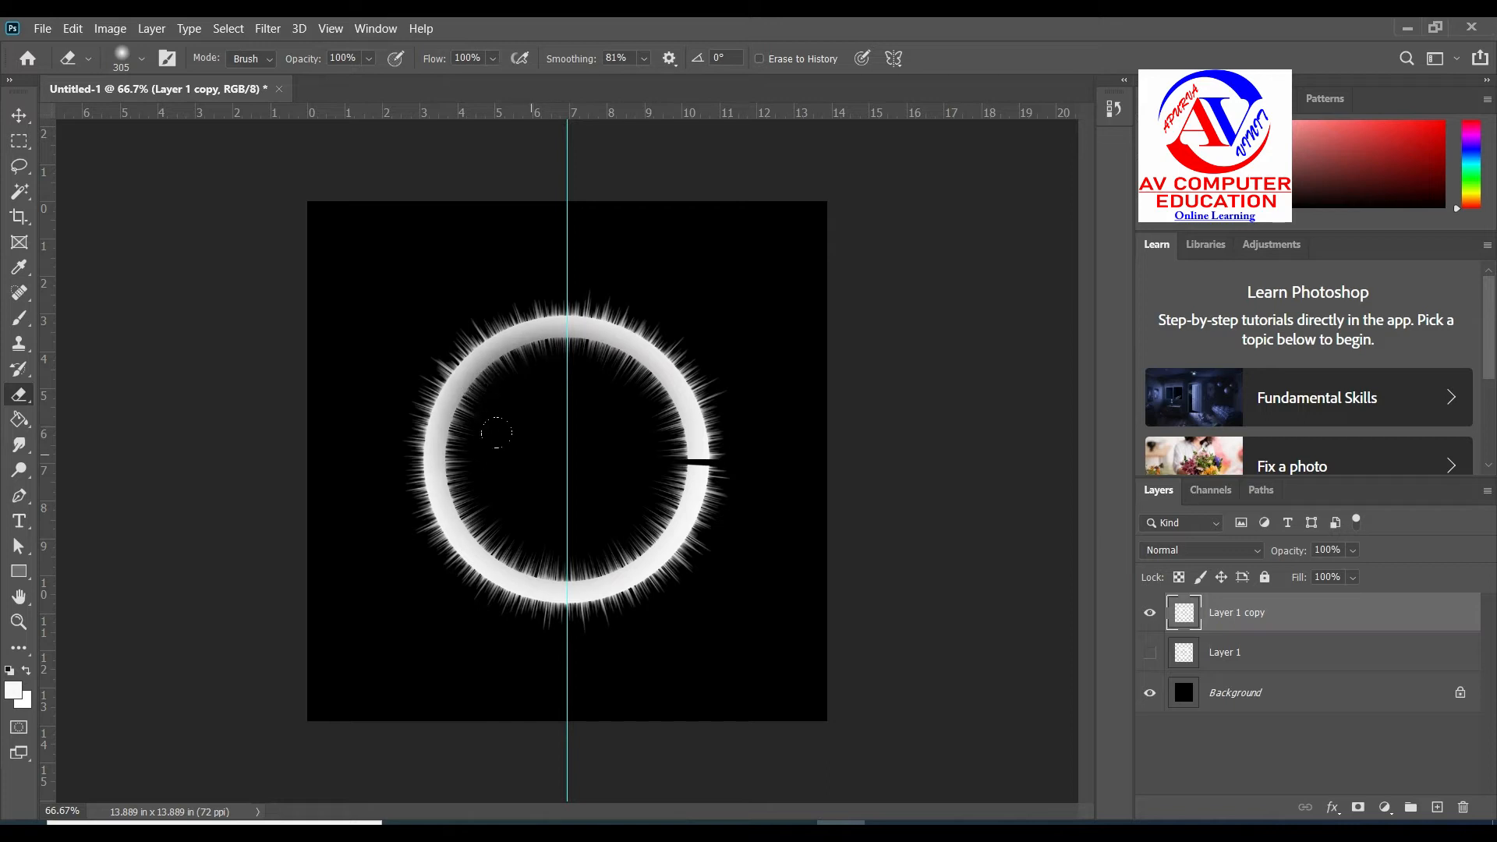
pyautogui.moveTo(549, 441)
pyautogui.mouseDown()
pyautogui.moveTo(572, 423)
pyautogui.moveTo(534, 370)
pyautogui.moveTo(624, 351)
pyautogui.moveTo(484, 390)
pyautogui.moveTo(495, 451)
pyautogui.moveTo(559, 428)
pyautogui.mouseUp()
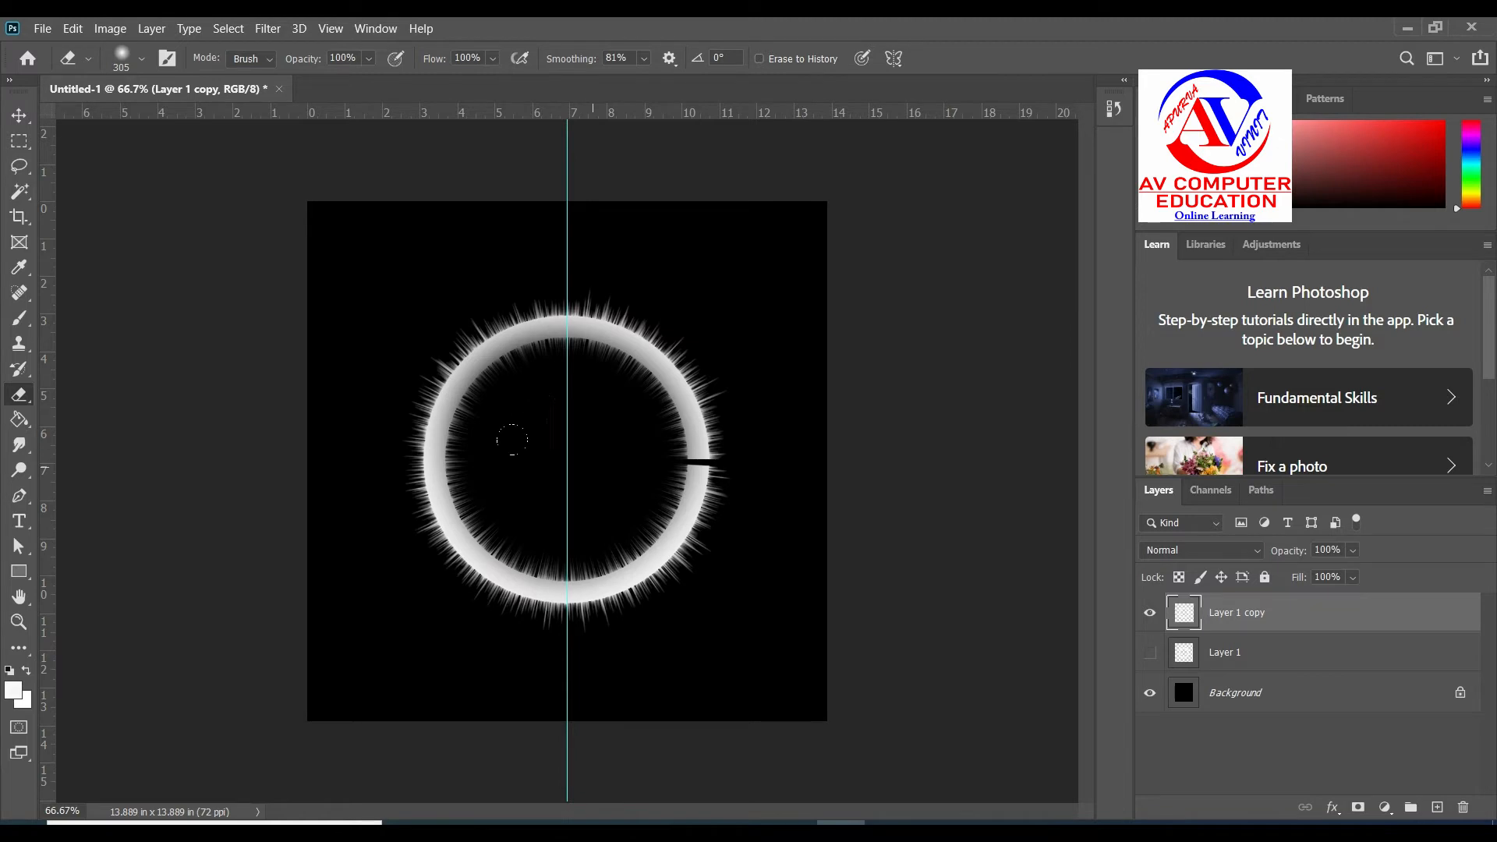
pyautogui.click(1149, 652)
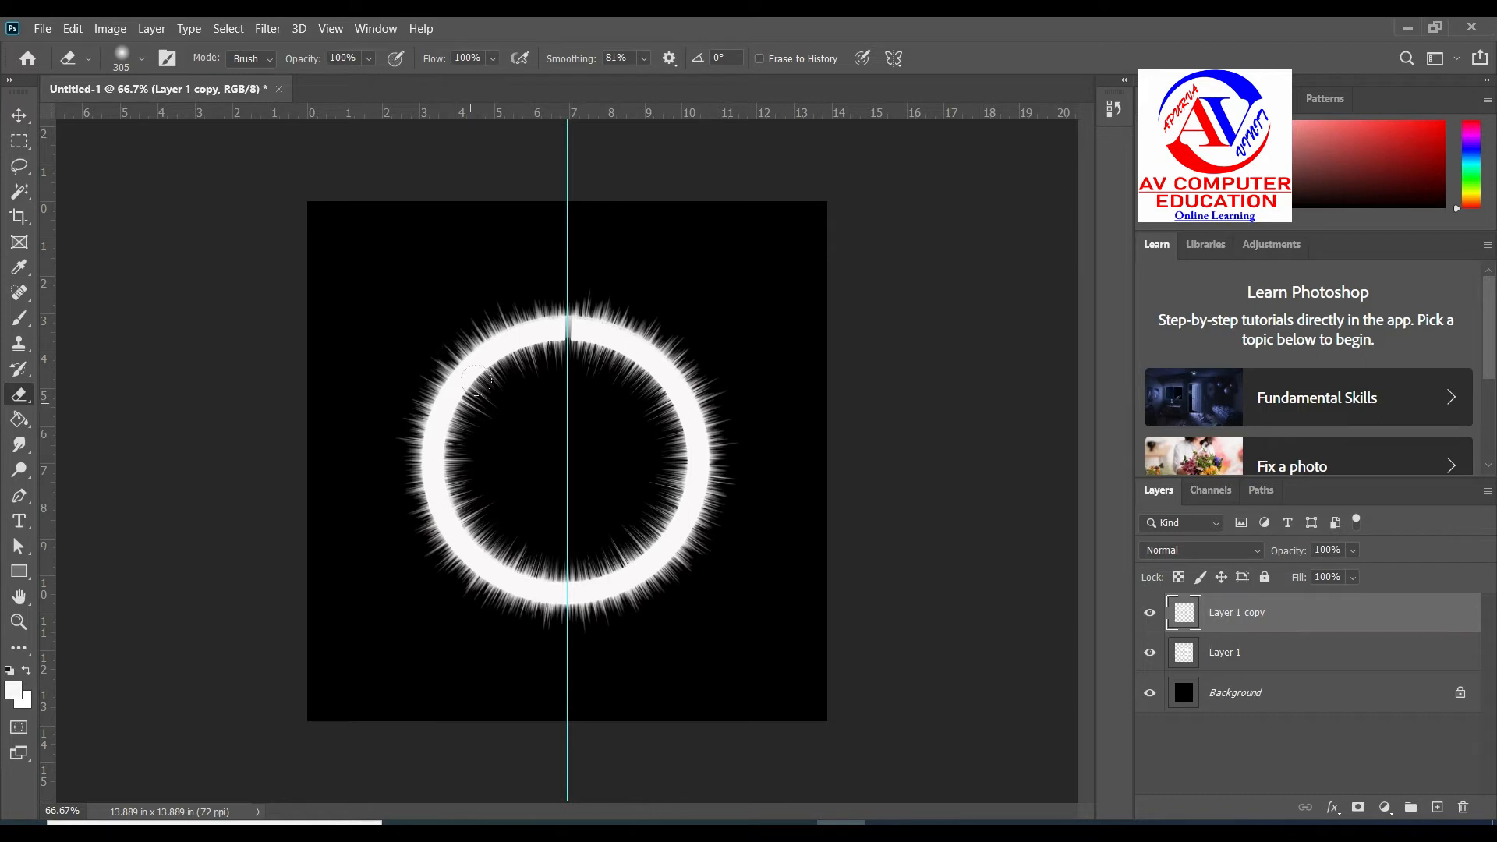
# Step: Merge the Layer 1 copy down into Layer 1
pyautogui.click(151, 29)
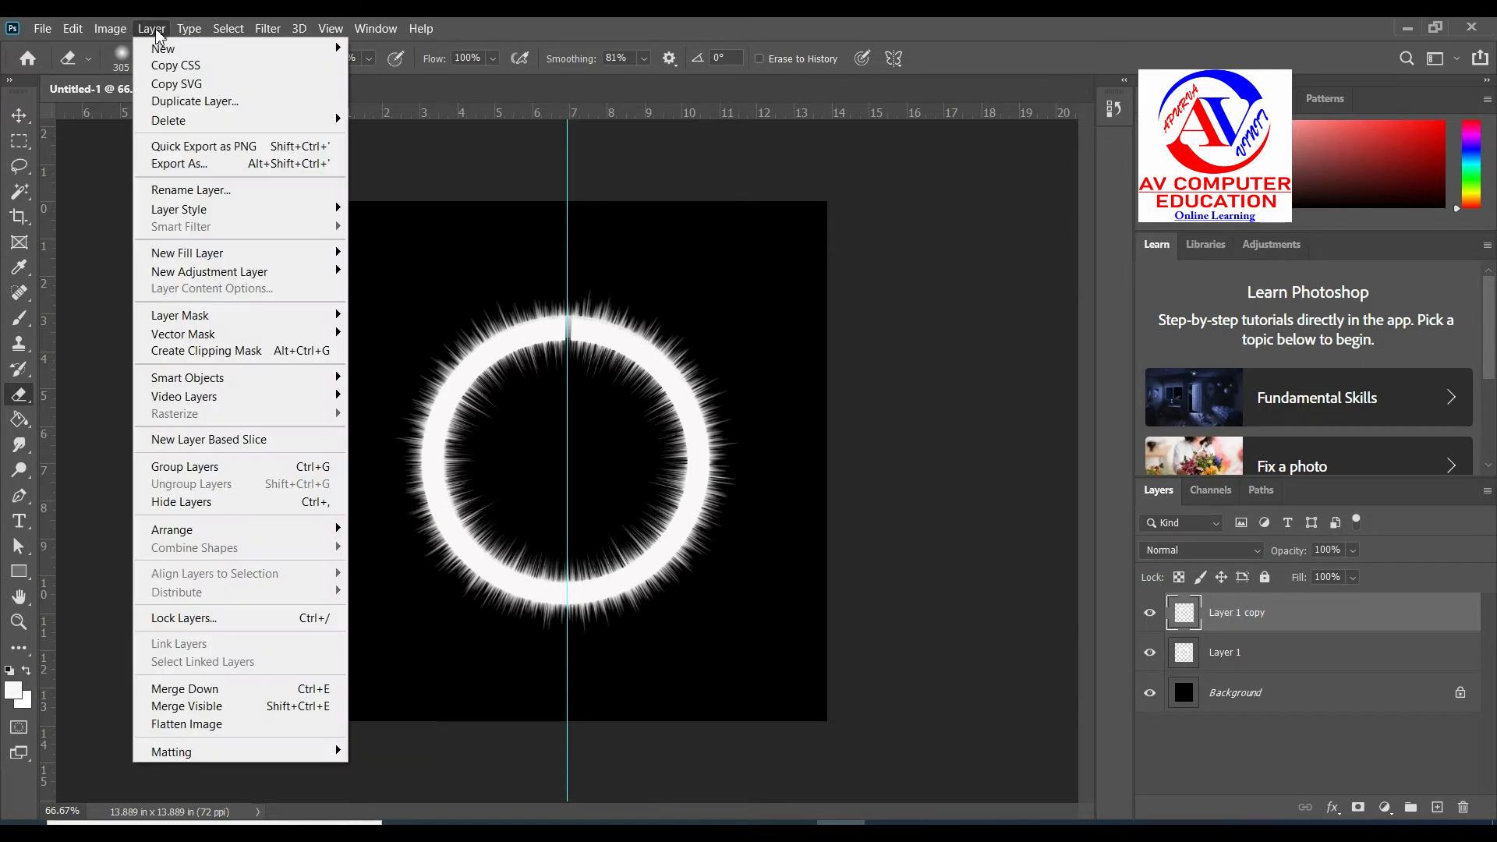
pyautogui.click(250, 696)
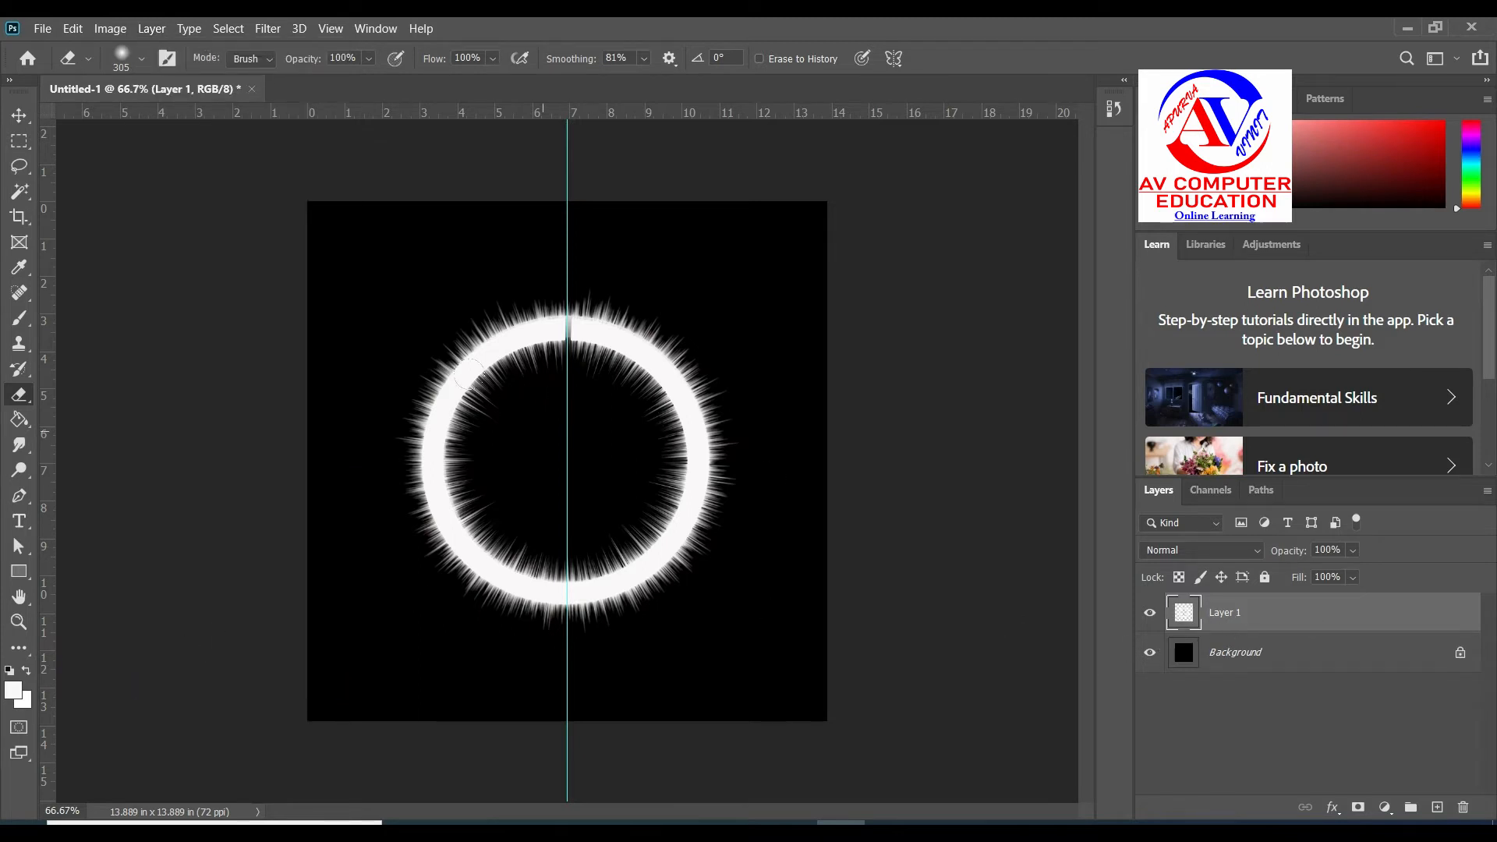
# Step: Enlarge the ring by applying the Spherize filter with an amount of 100% in Normal mode
pyautogui.click(267, 29)
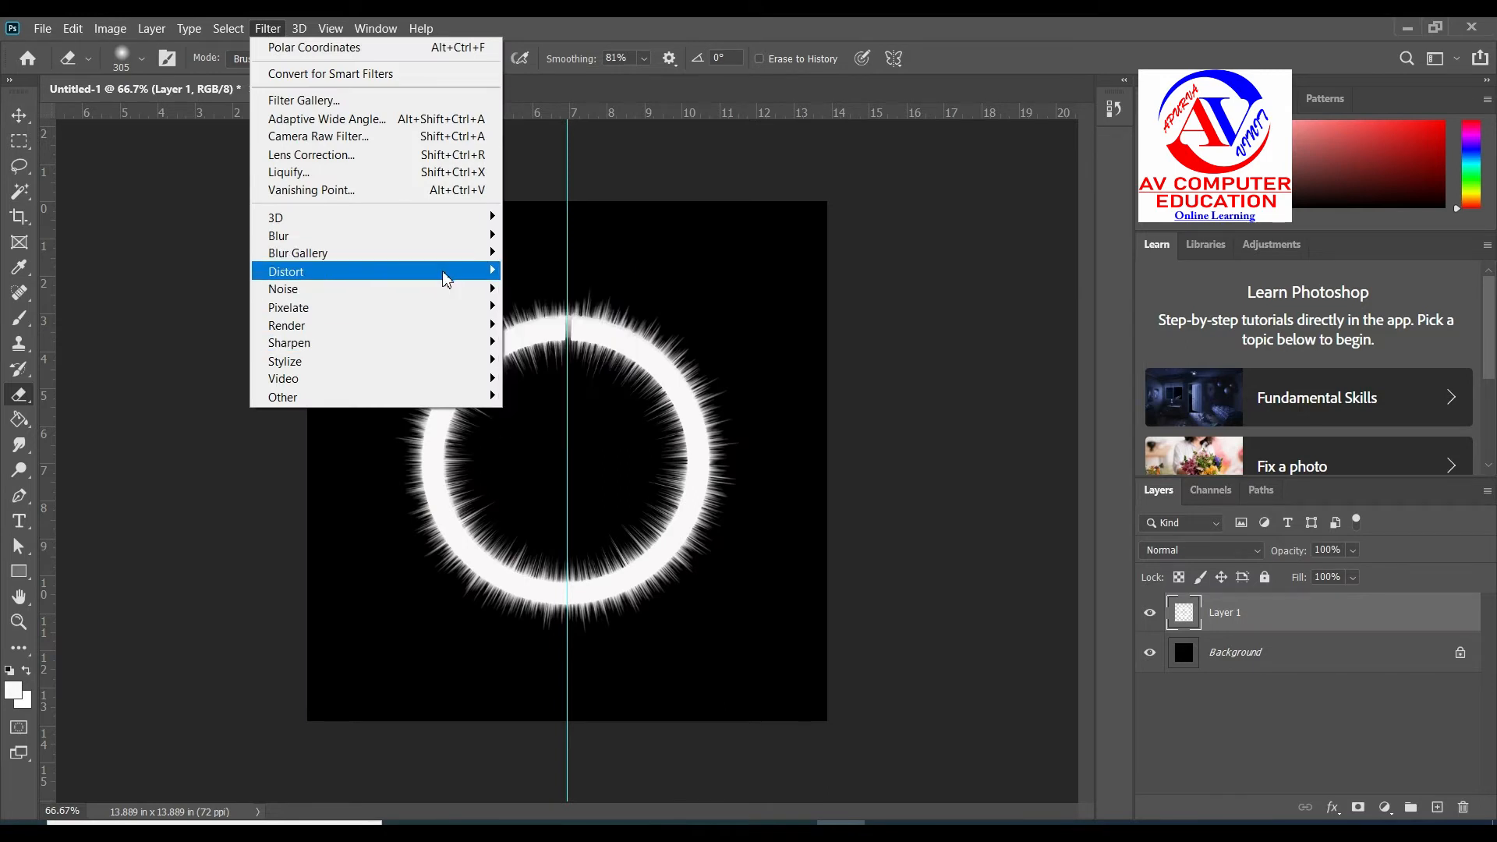
pyautogui.moveTo(306, 274)
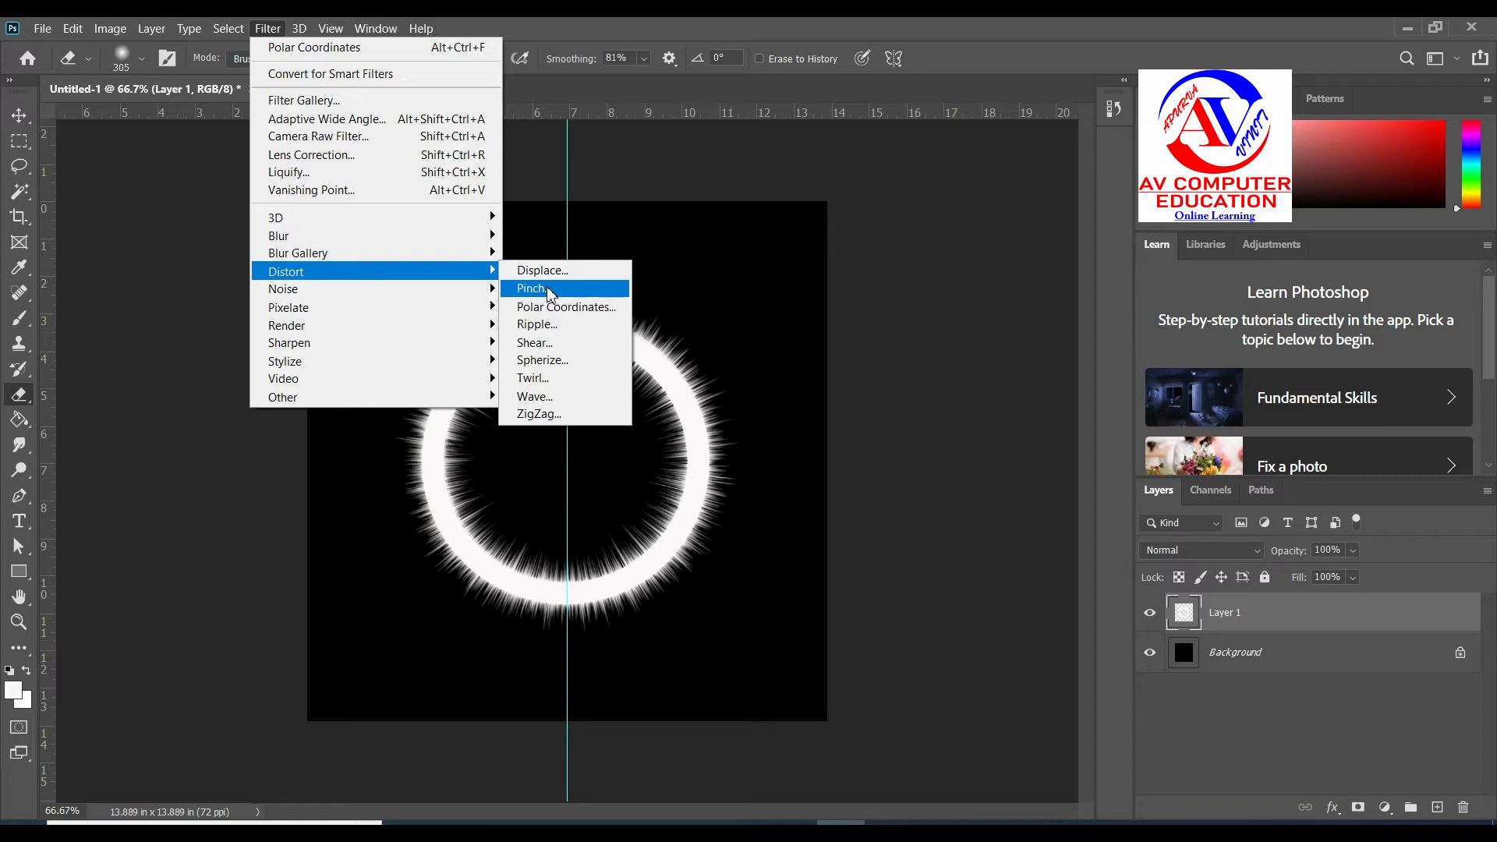
pyautogui.click(560, 360)
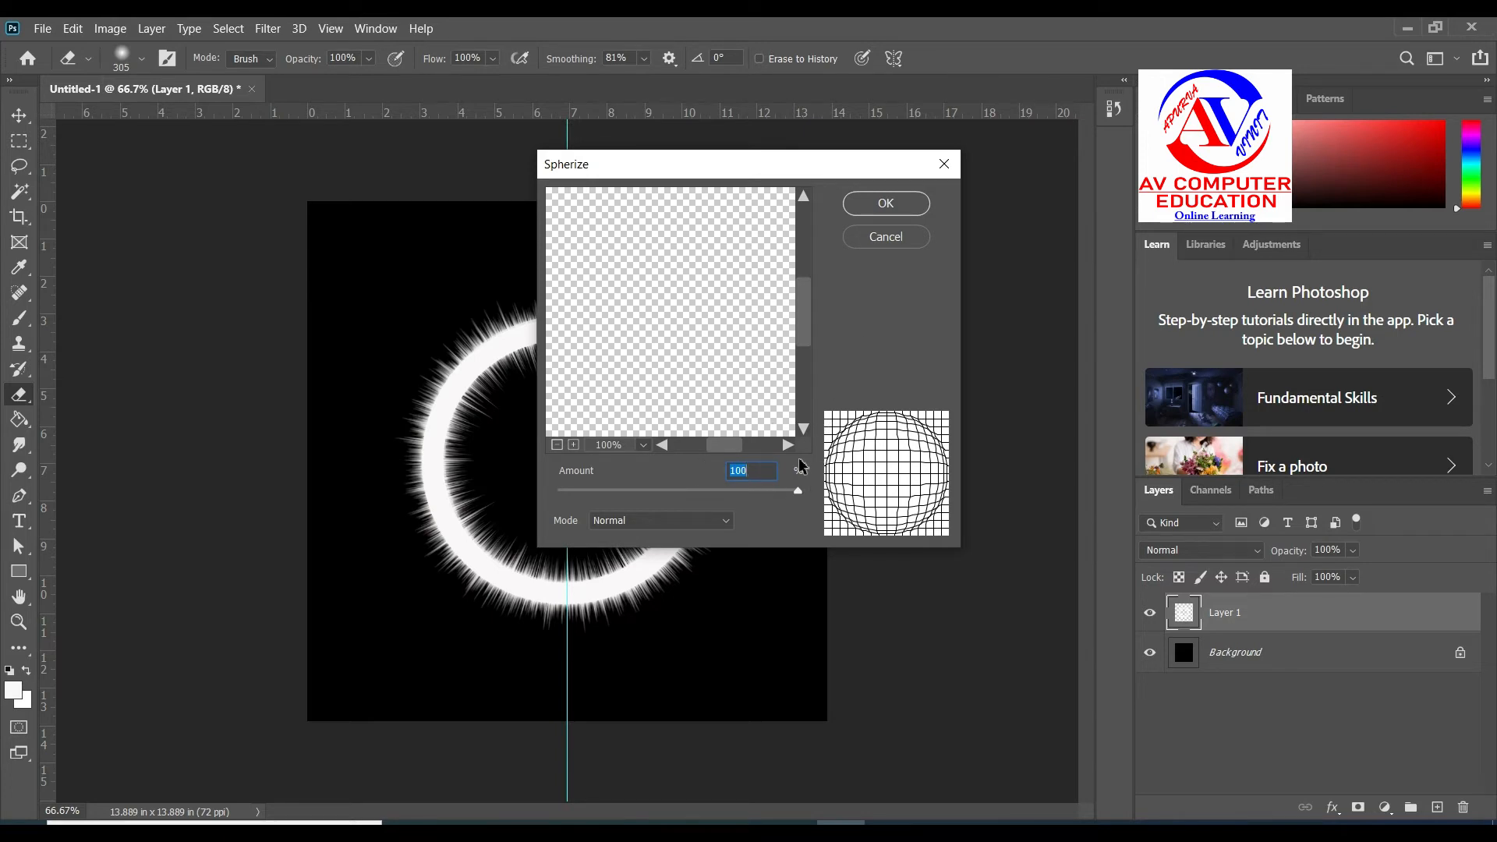
pyautogui.moveTo(796, 491)
pyautogui.mouseDown()
pyautogui.moveTo(767, 493)
pyautogui.moveTo(802, 493)
pyautogui.mouseUp()
pyautogui.click(866, 196)
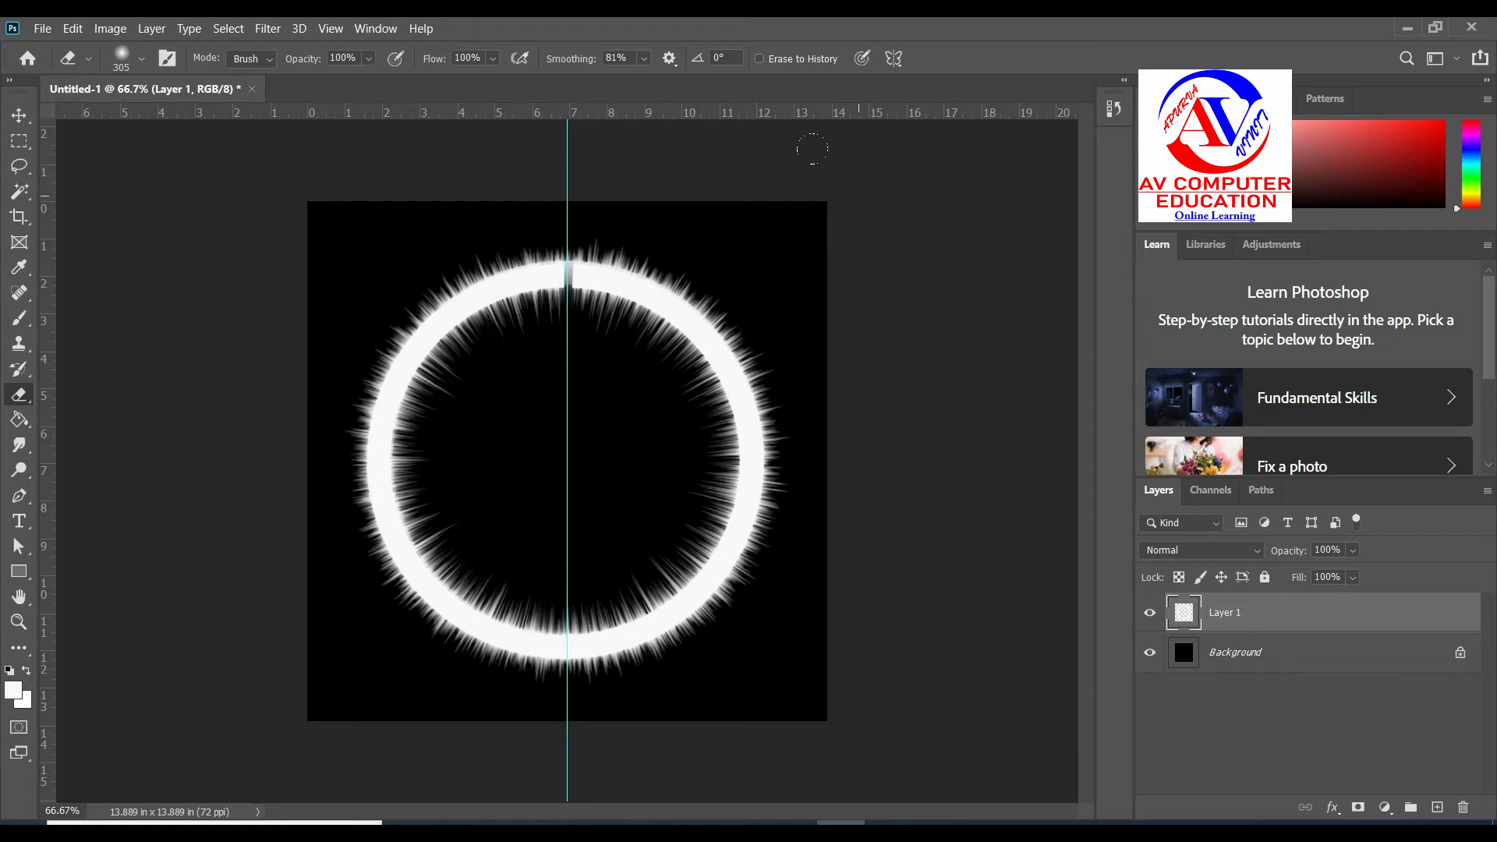
# Step: Apply a Radial Blur to the ring with amount 100, the Zoom method and Good quality
pyautogui.click(267, 28)
pyautogui.moveTo(325, 238)
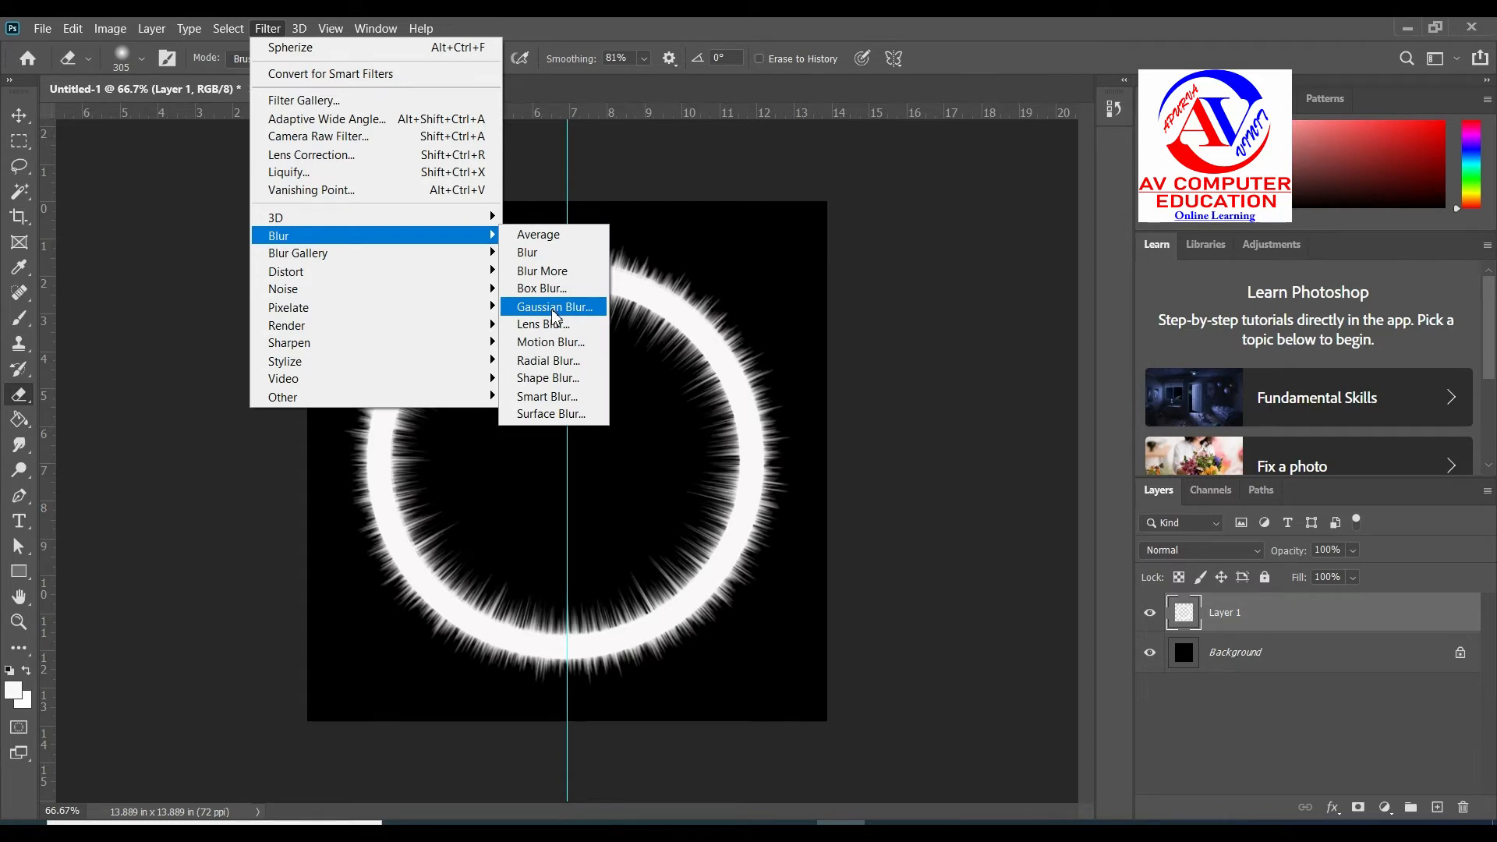
pyautogui.click(550, 367)
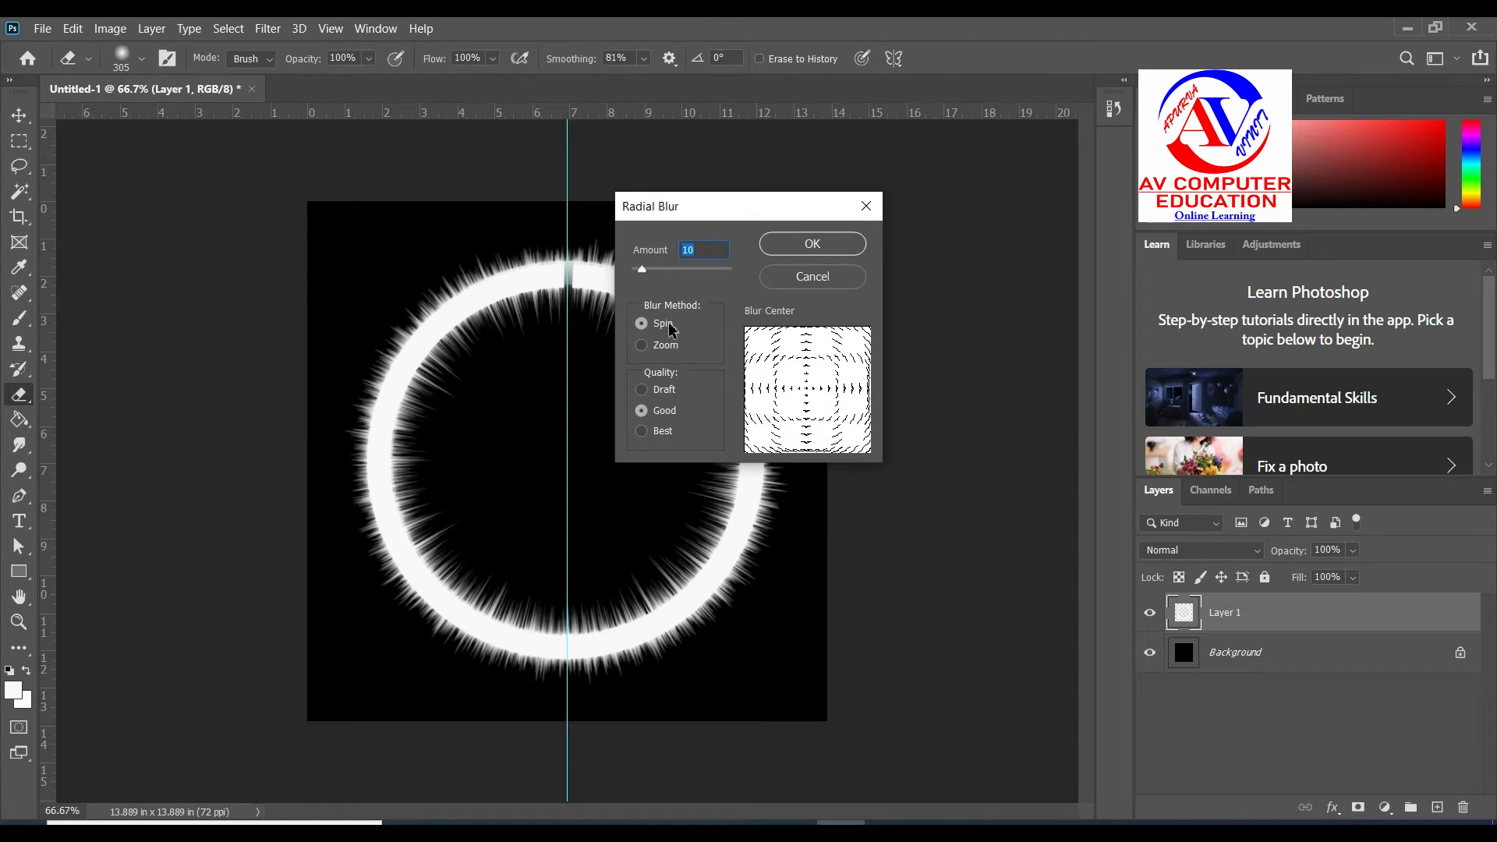
pyautogui.click(667, 345)
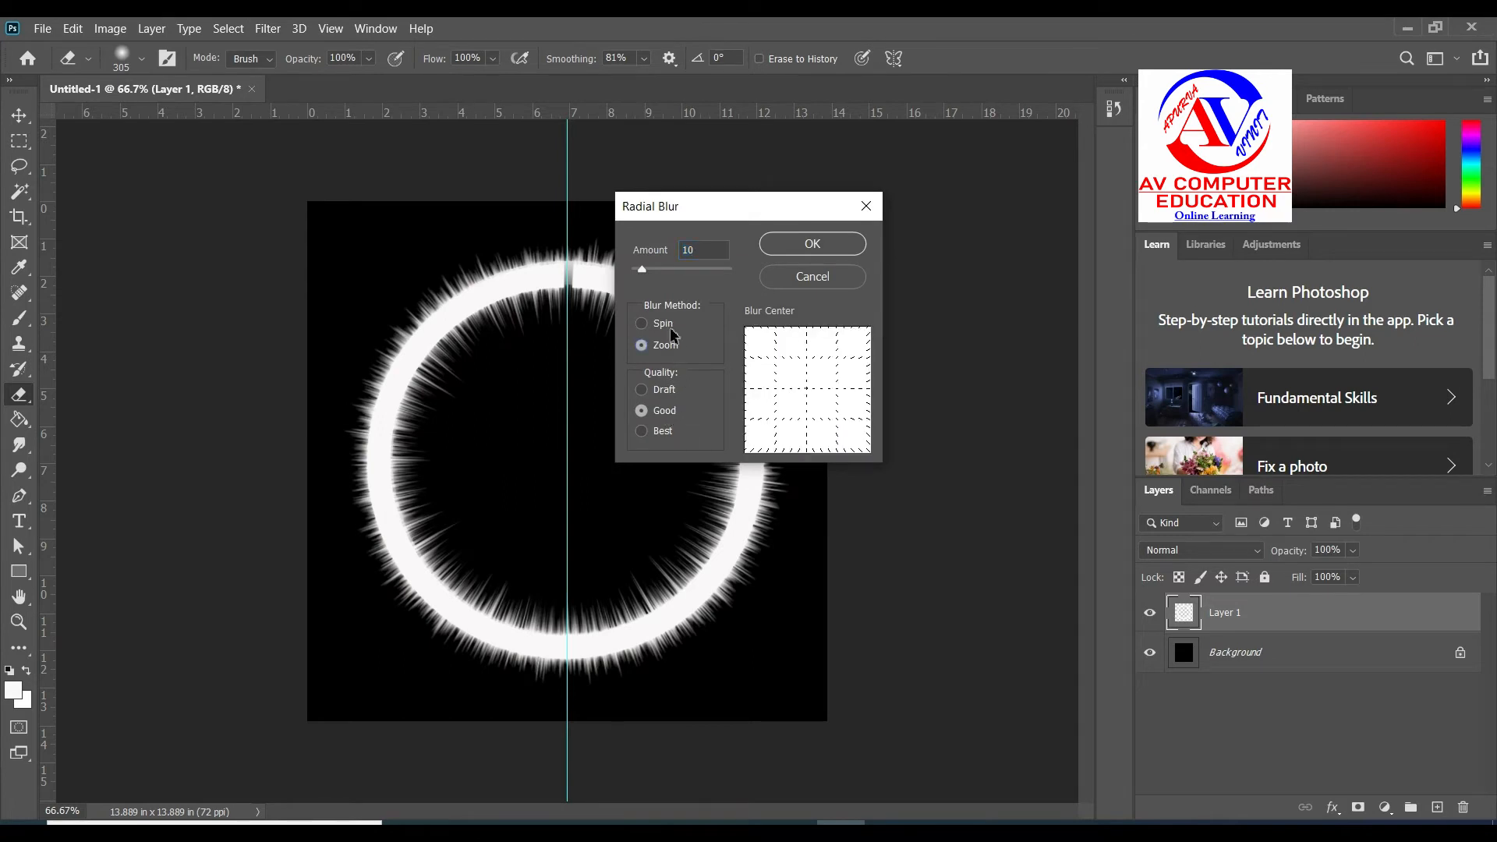
pyautogui.moveTo(641, 269); pyautogui.dragTo(730, 270)
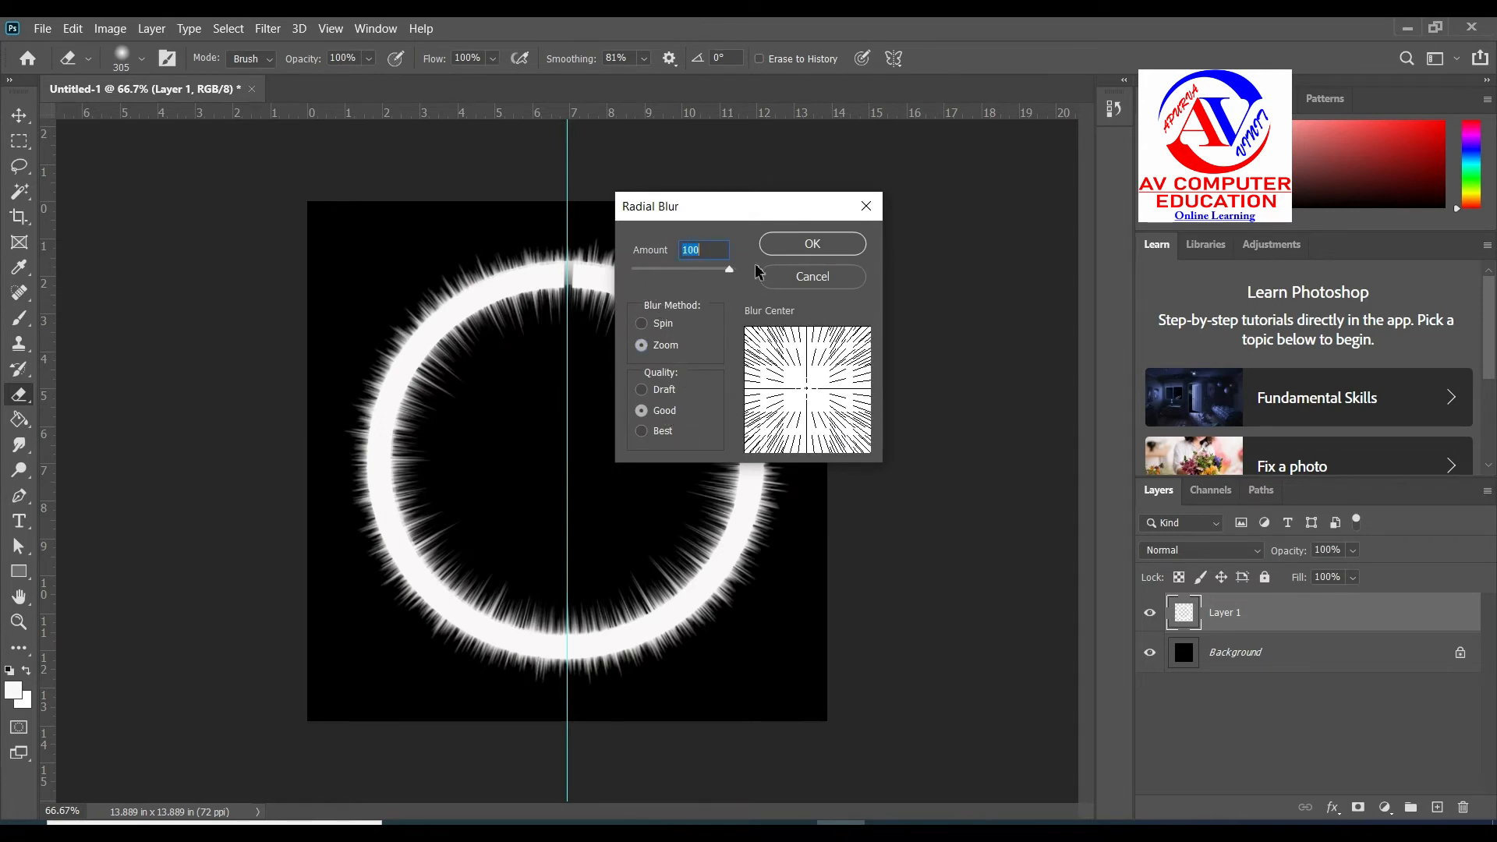
pyautogui.click(798, 243)
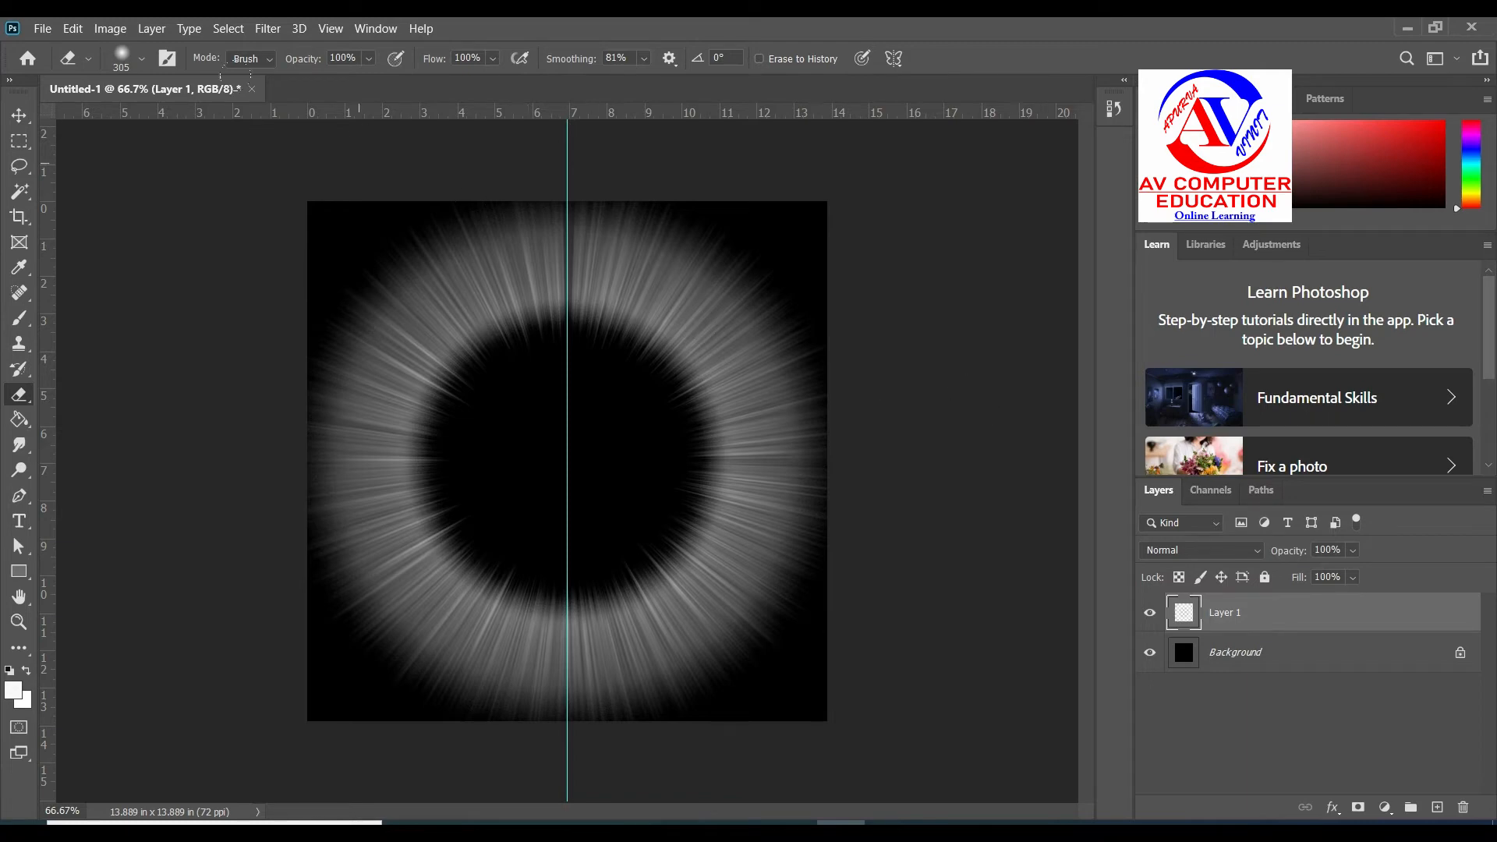
# Step: Create a new layer named Layer 2 above Layer 1 in Normal mode at 100% opacity
pyautogui.click(152, 28)
pyautogui.moveTo(227, 48)
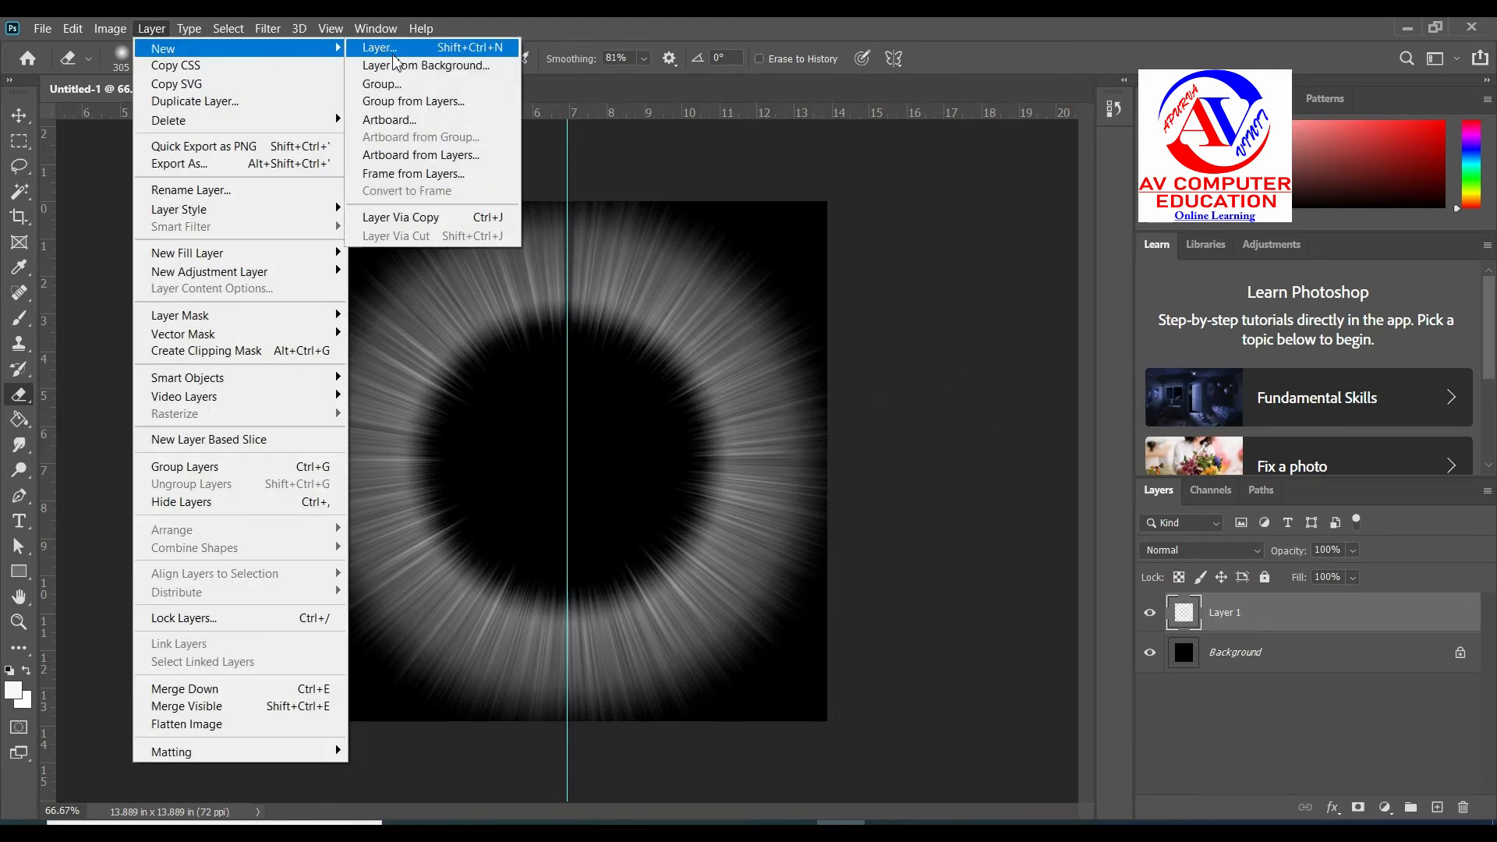
pyautogui.click(379, 47)
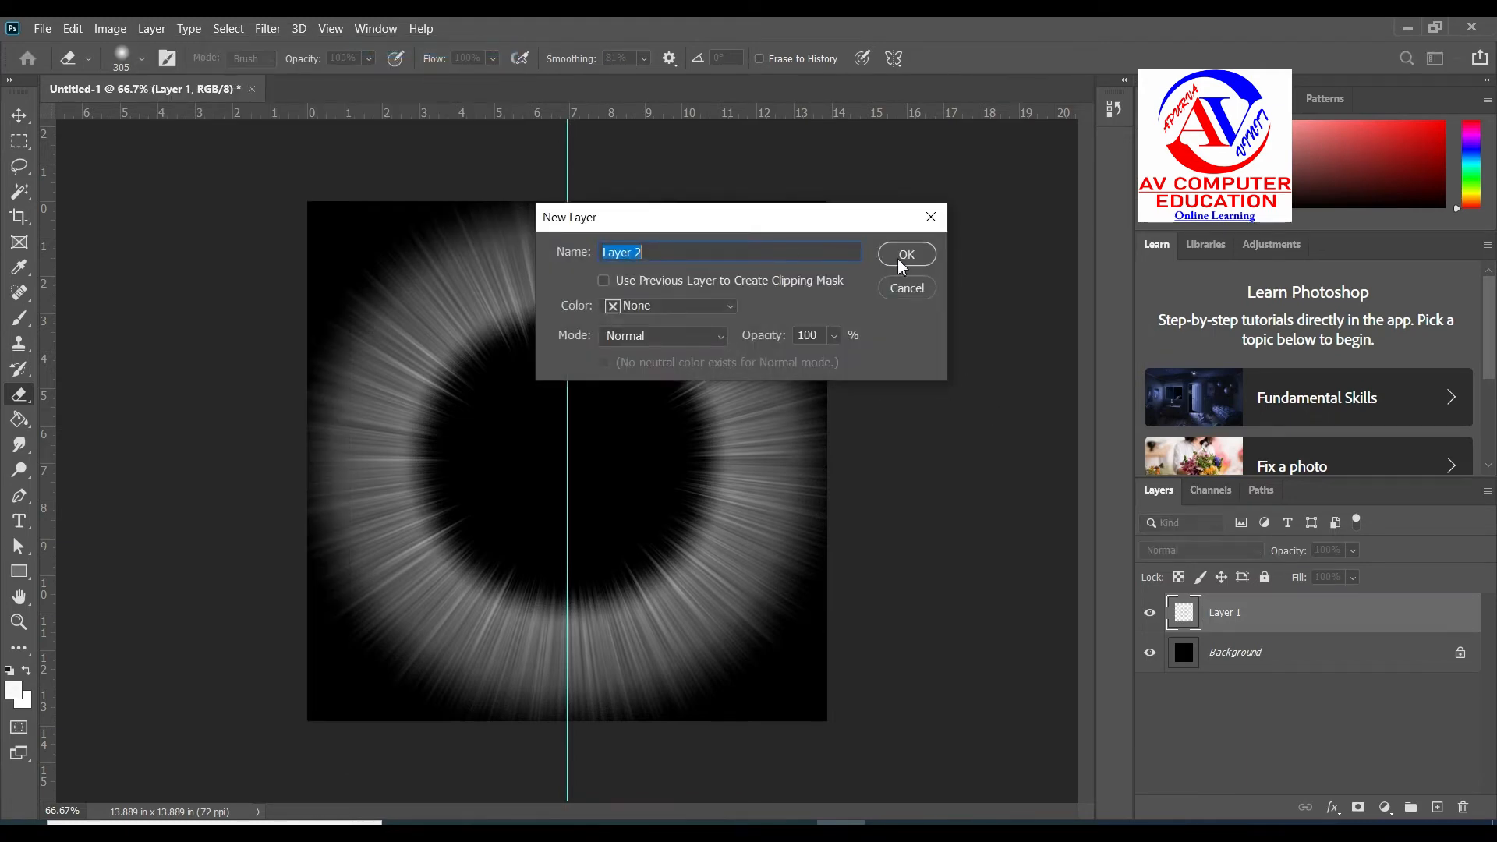
pyautogui.click(905, 255)
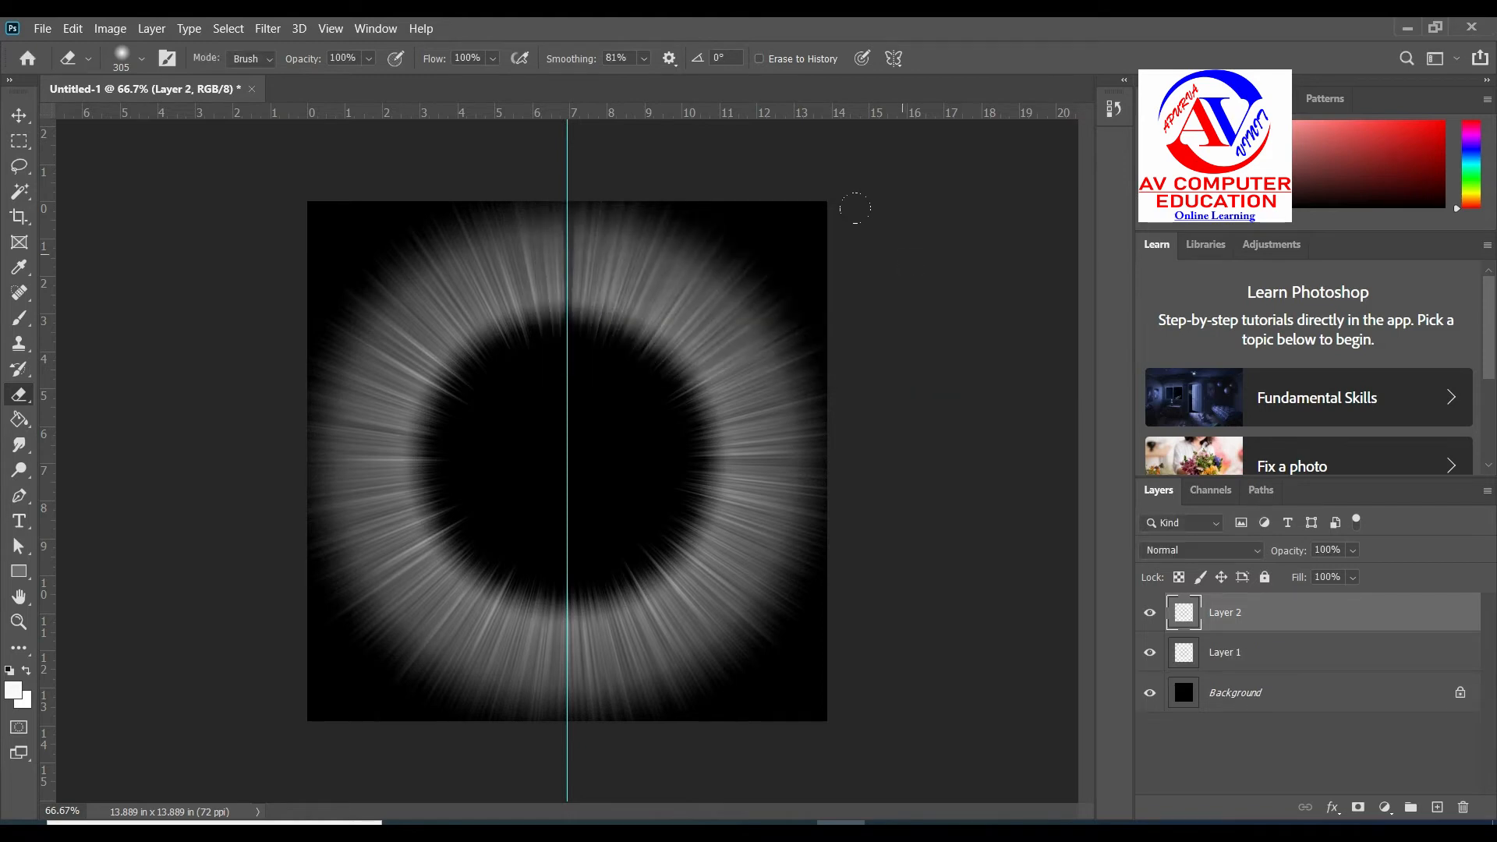
# Step: Set the foreground color to black (000000) and return to the Eraser Tool
pyautogui.click(17, 693)
pyautogui.click(770, 373)
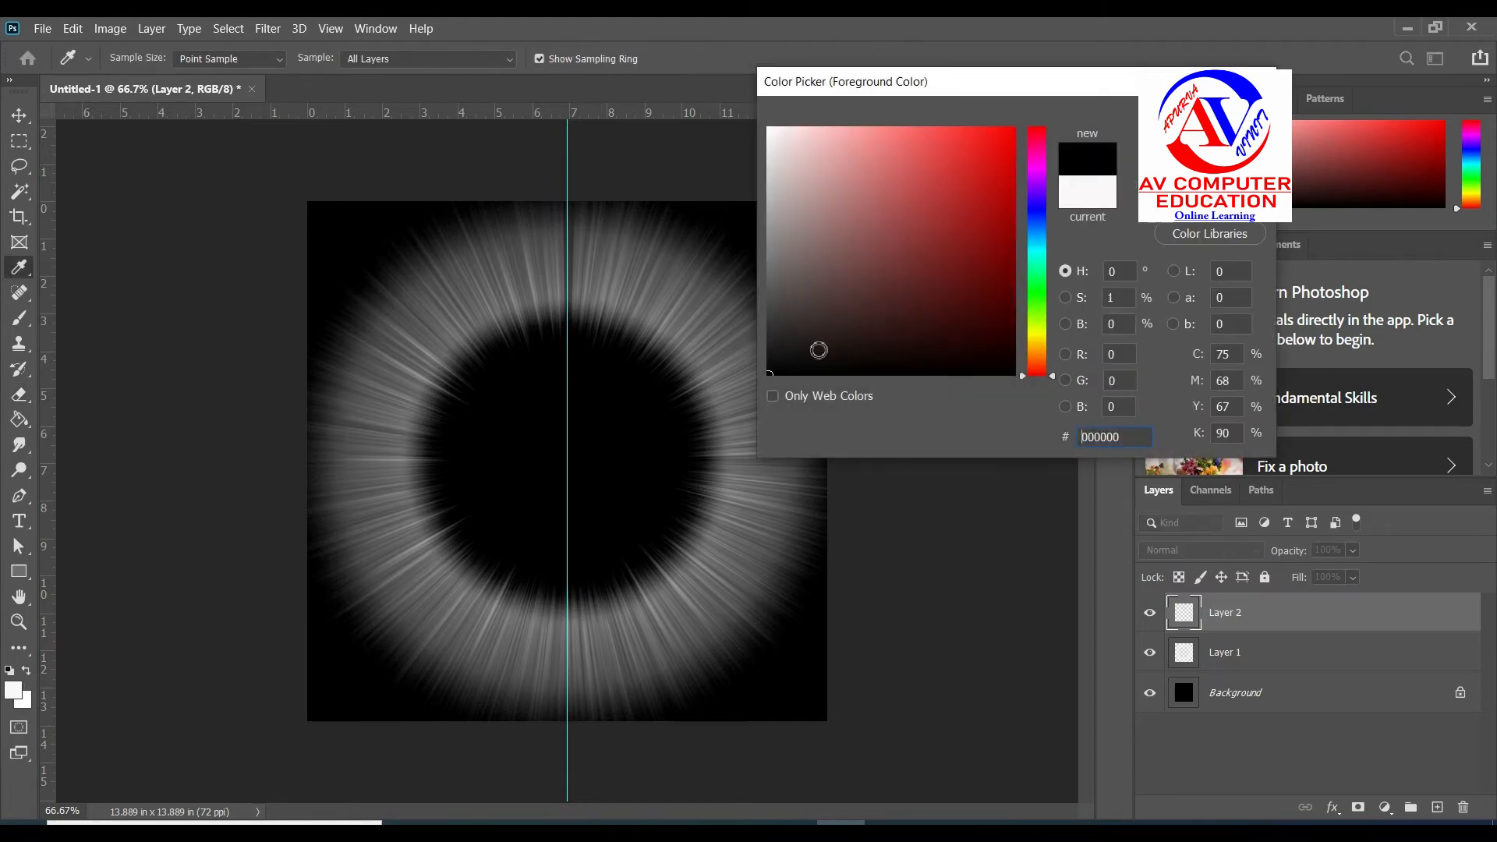
pyautogui.press('Return')
pyautogui.press('e')
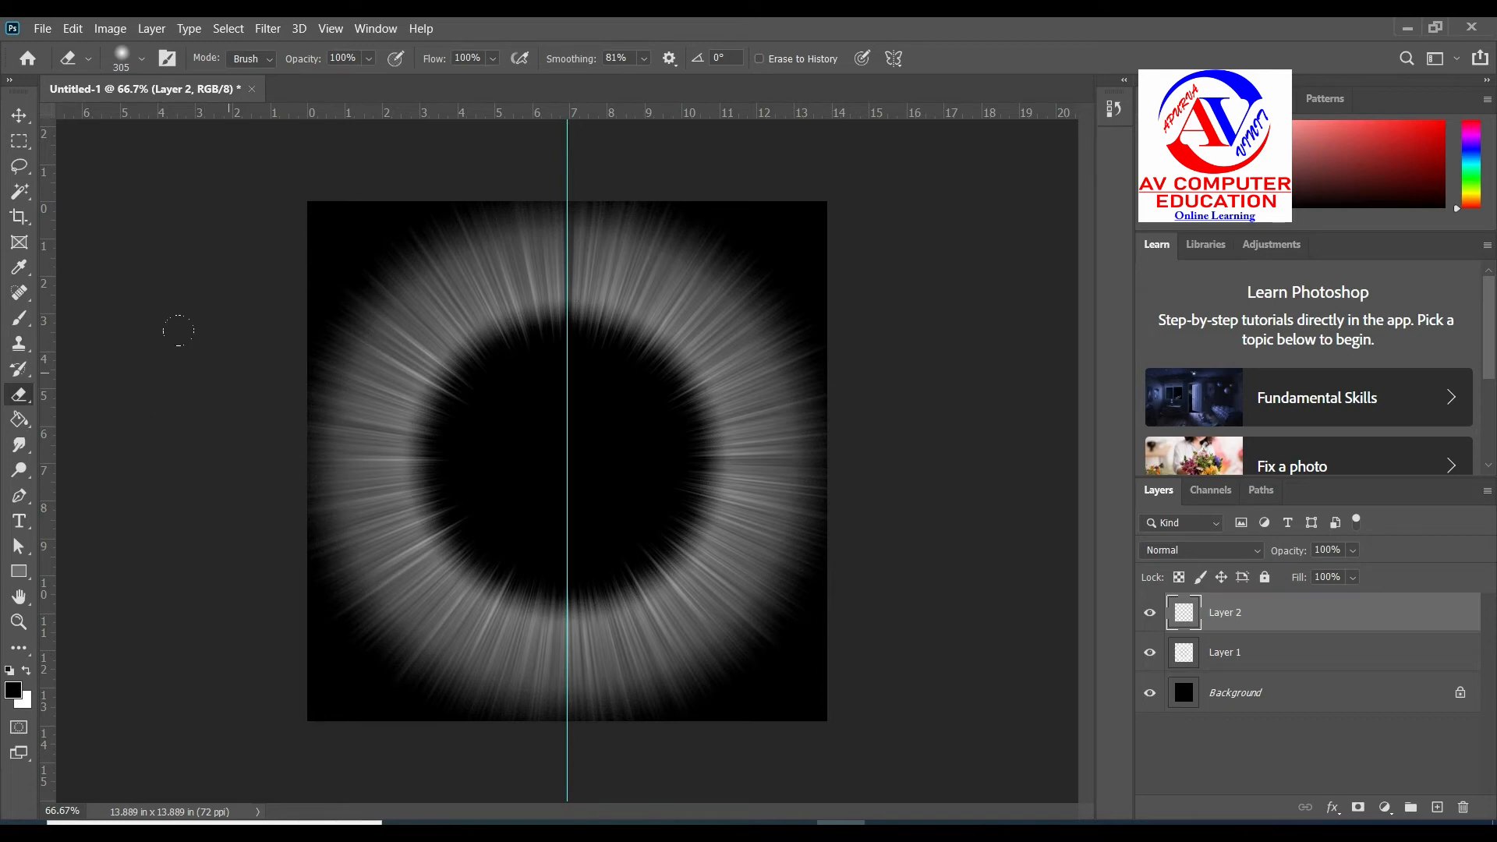
# Step: Fill Layer 2 with the Clouds render filter and reapply it twice for a different pattern
pyautogui.click(266, 29)
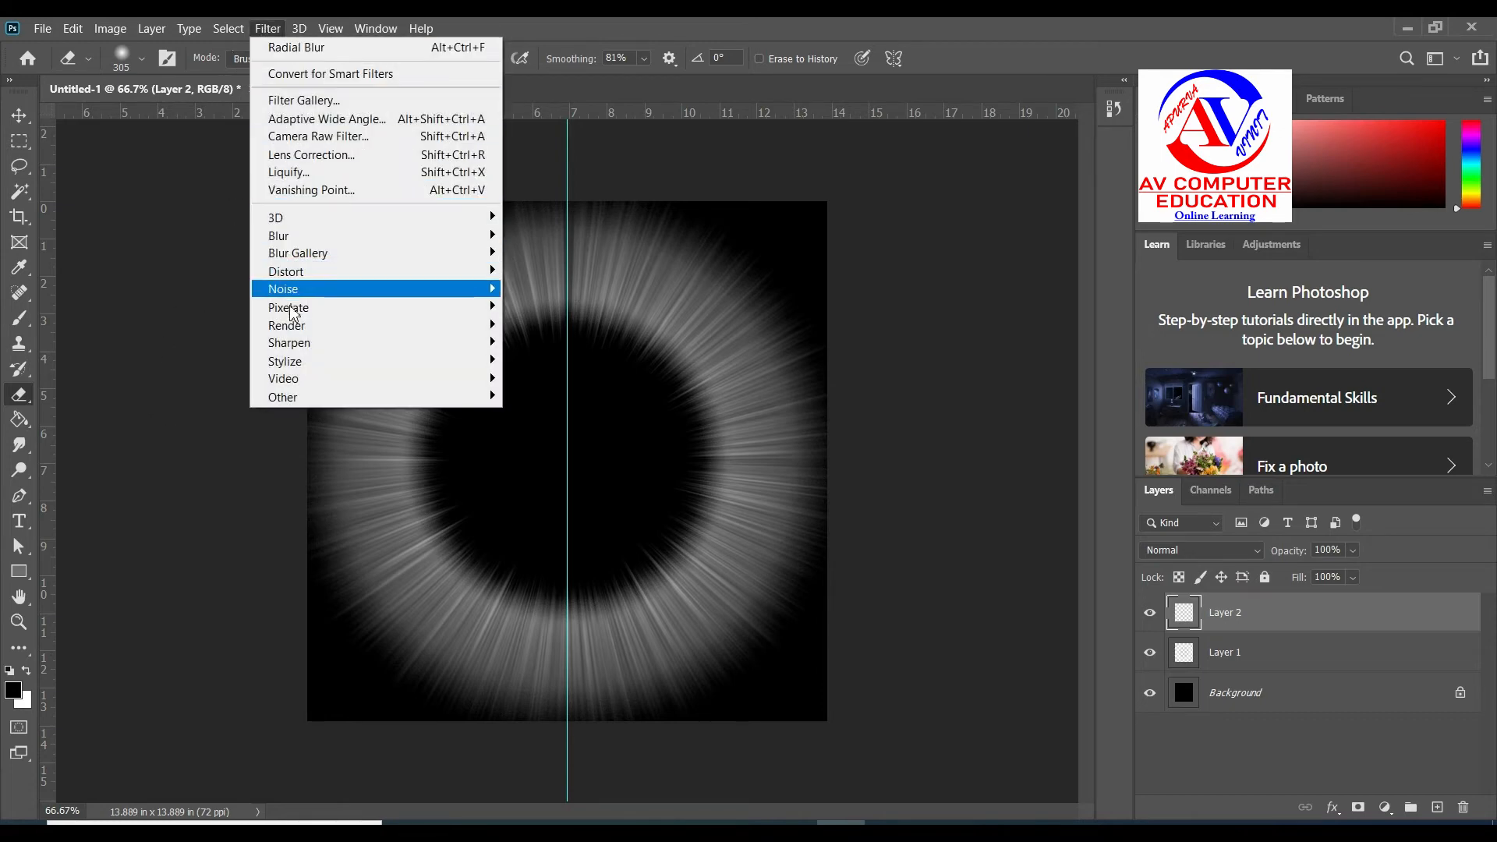
pyautogui.moveTo(472, 336)
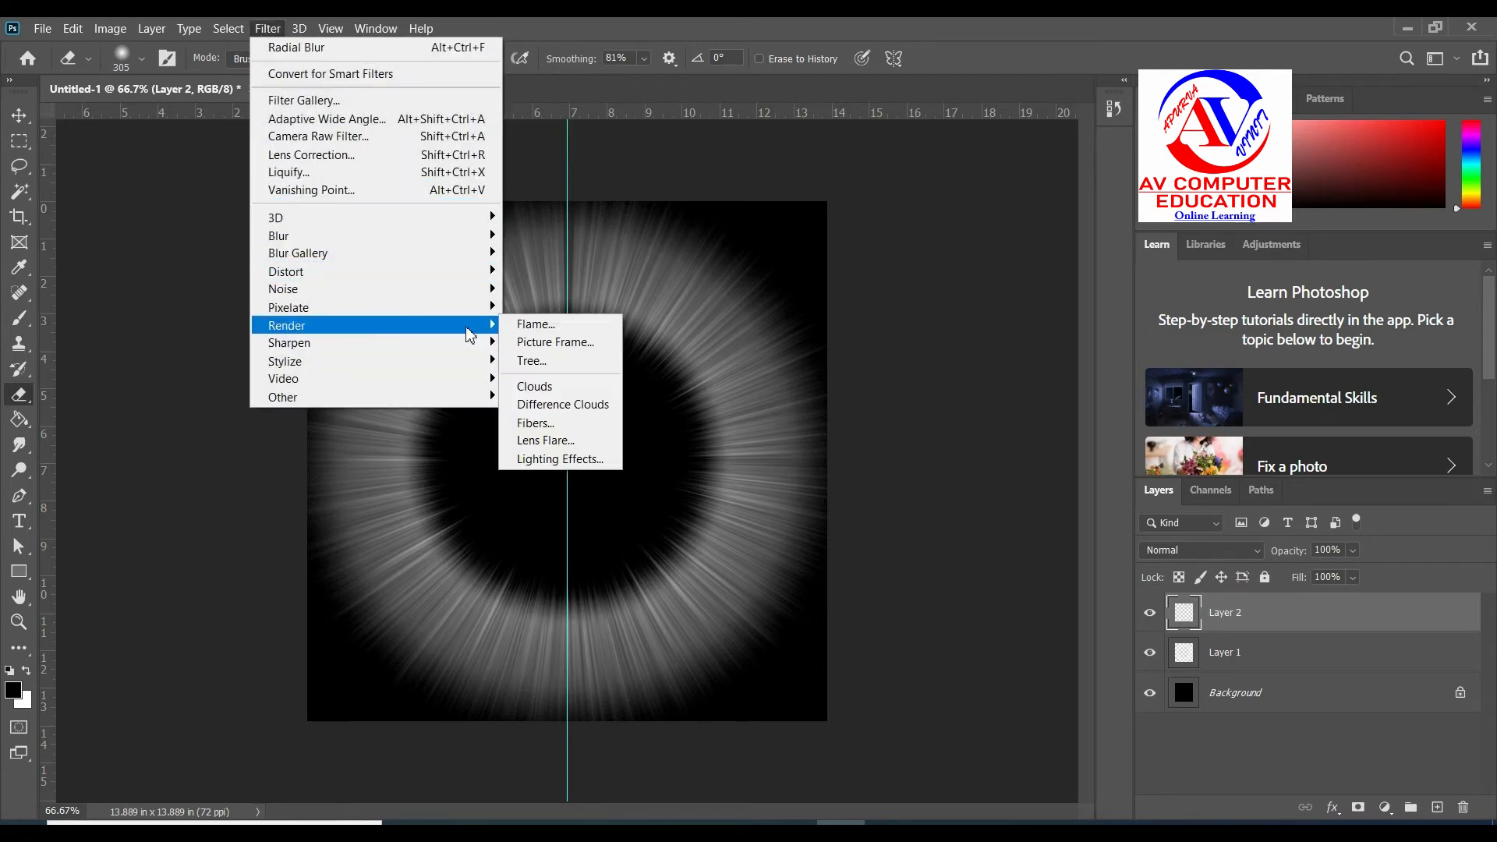
pyautogui.click(563, 388)
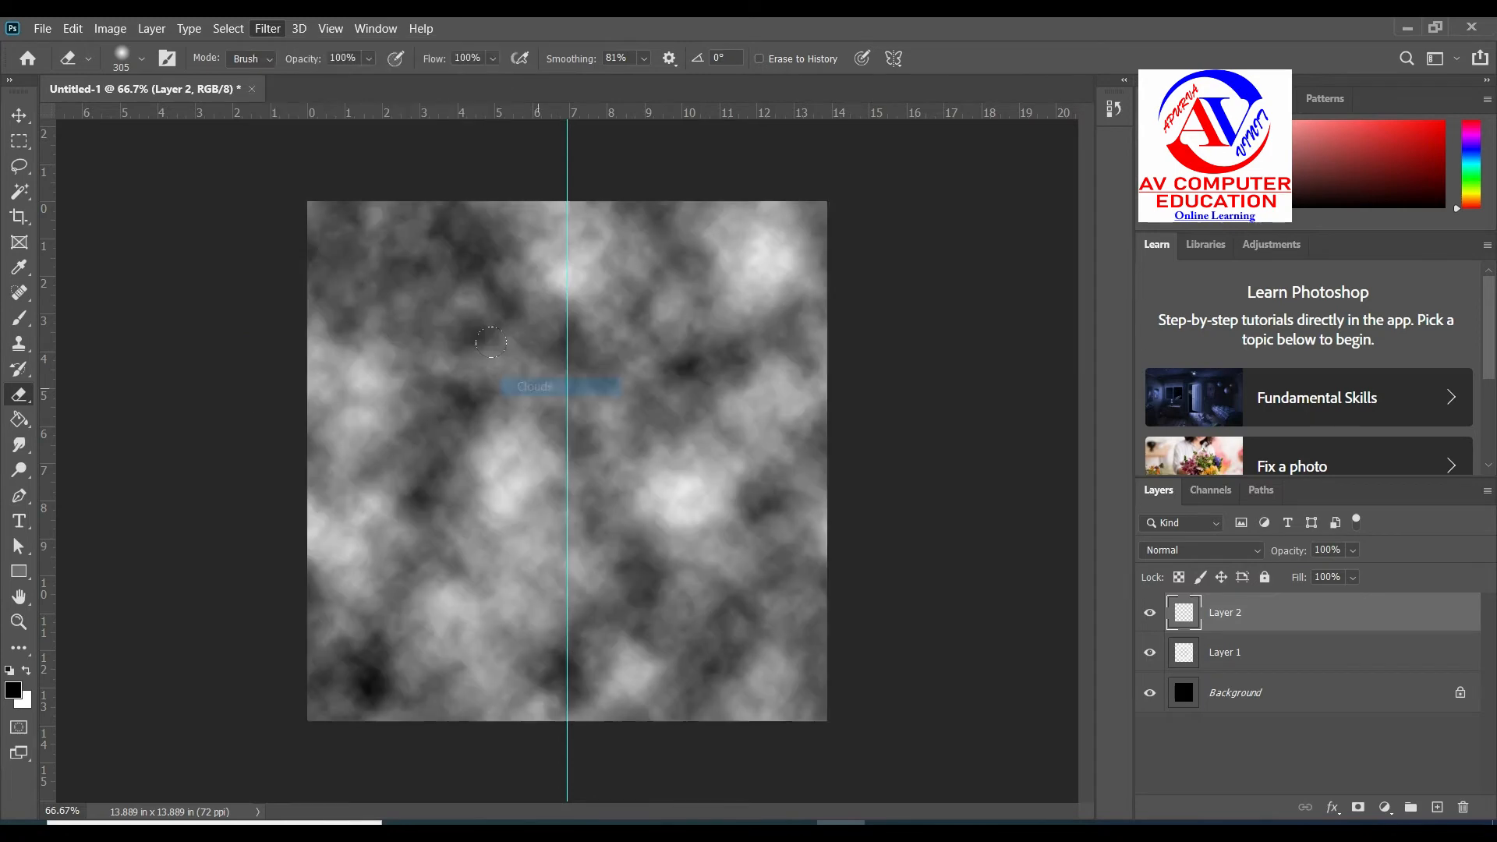
pyautogui.click(267, 29)
pyautogui.click(366, 50)
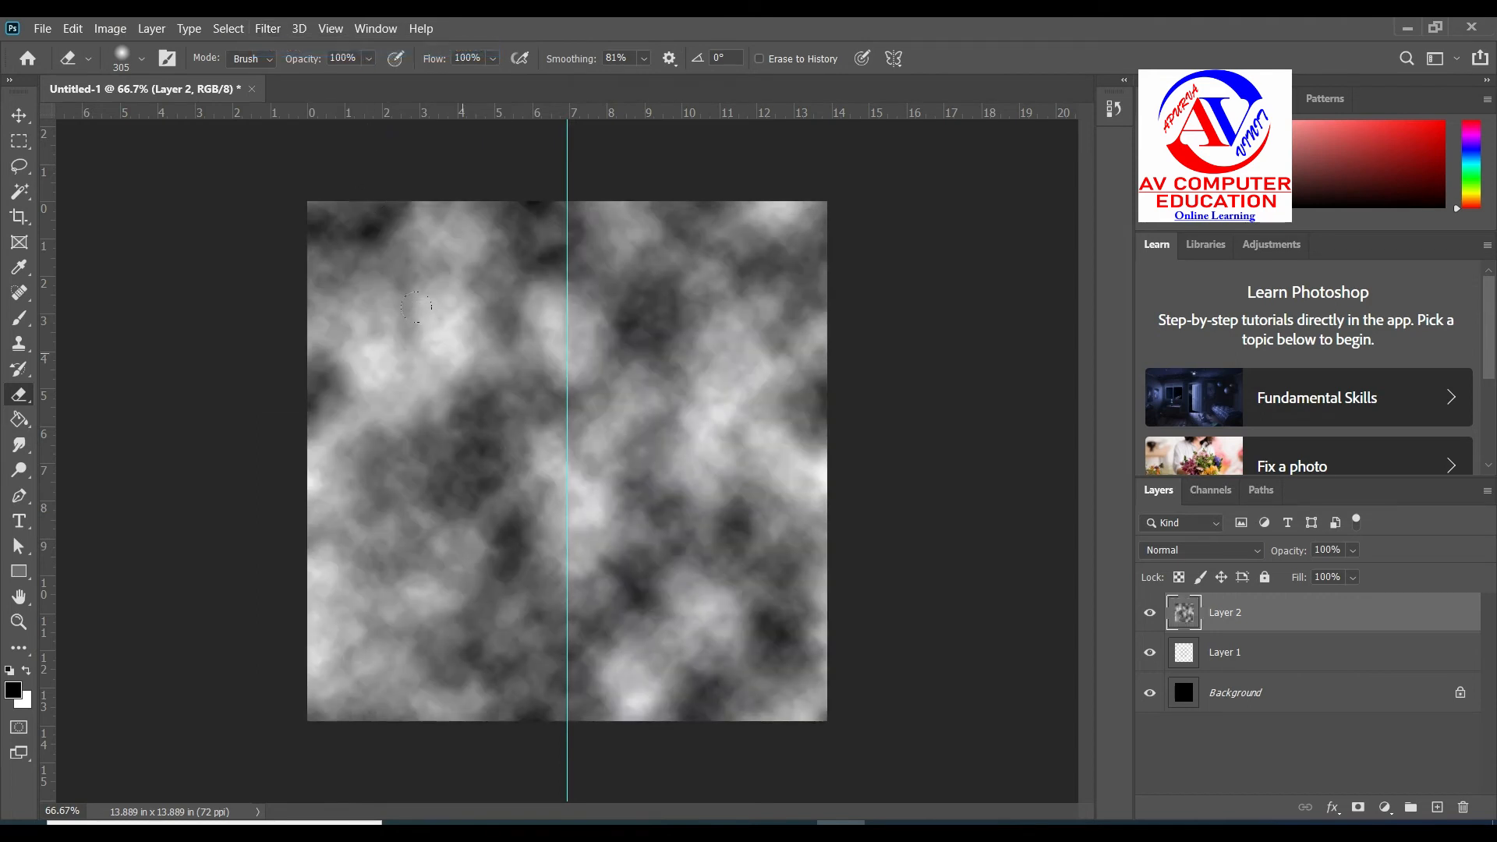
pyautogui.click(267, 29)
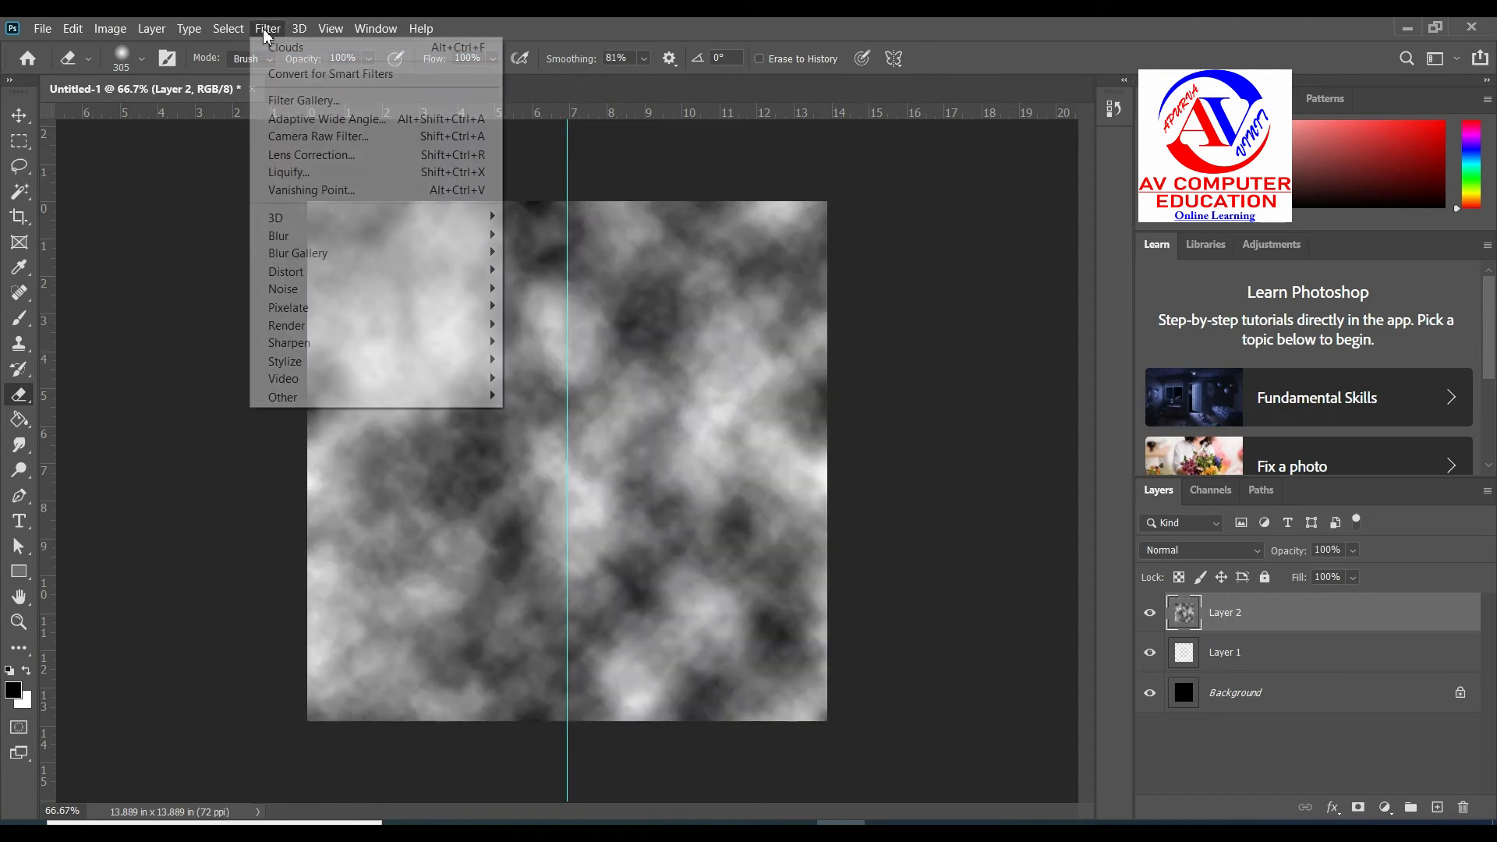
pyautogui.click(352, 58)
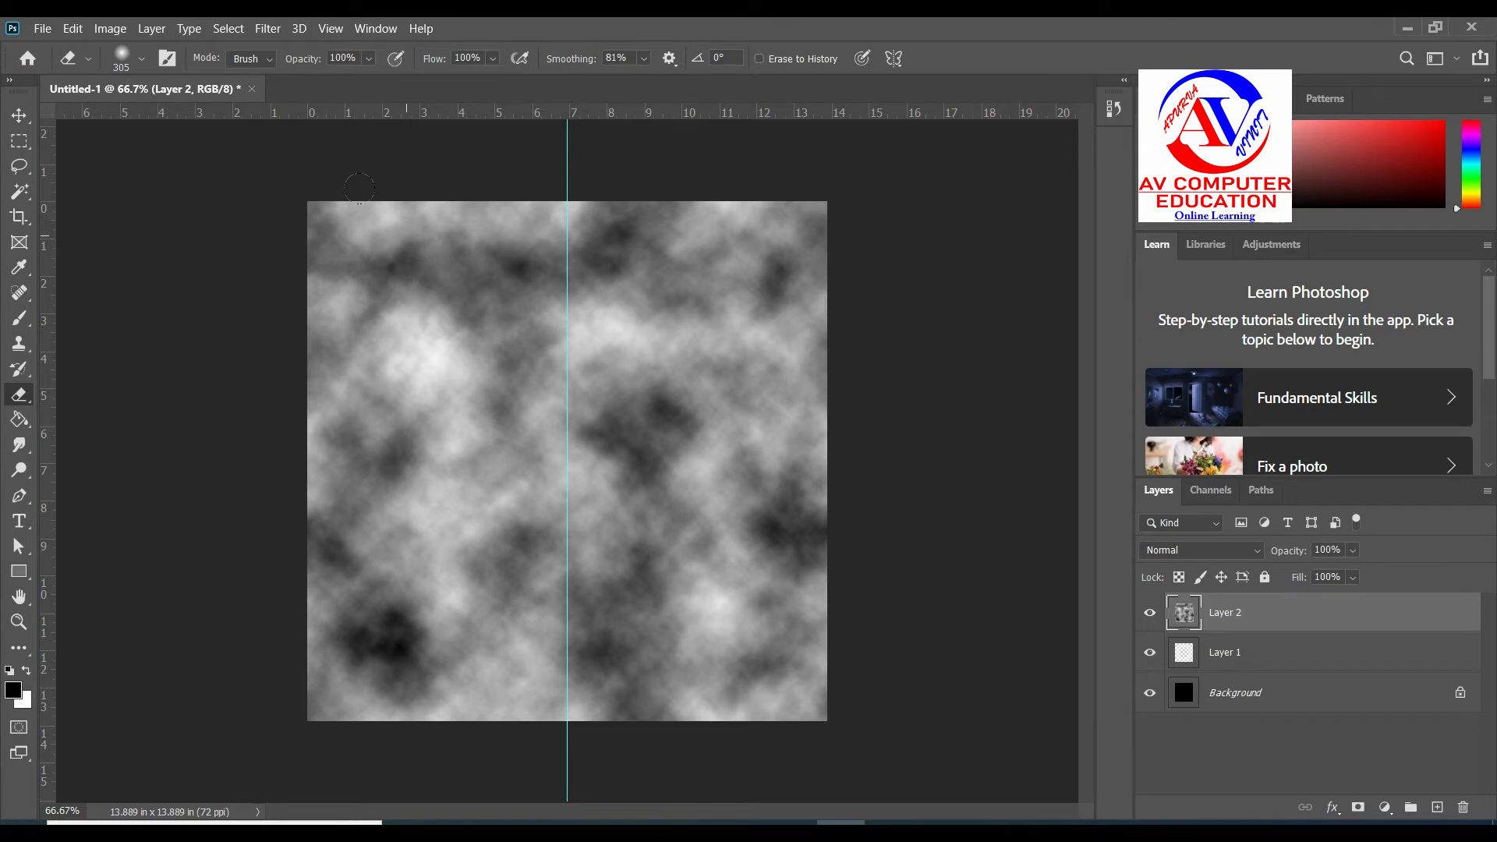
# Step: Apply the Pinch distortion filter to the clouds on Layer 2 with an amount of 50%
pyautogui.click(267, 28)
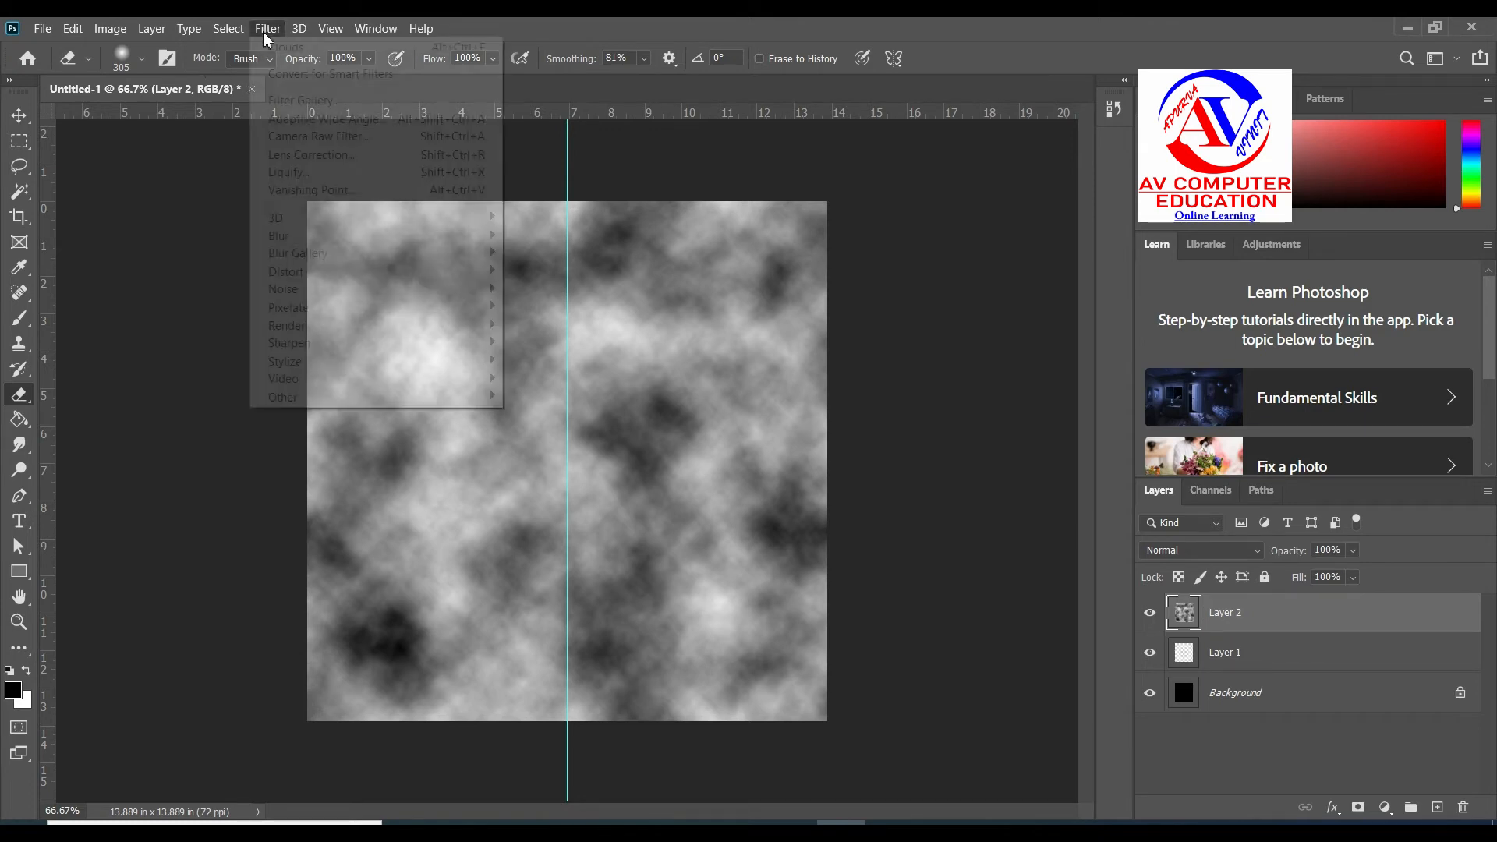
pyautogui.moveTo(293, 274)
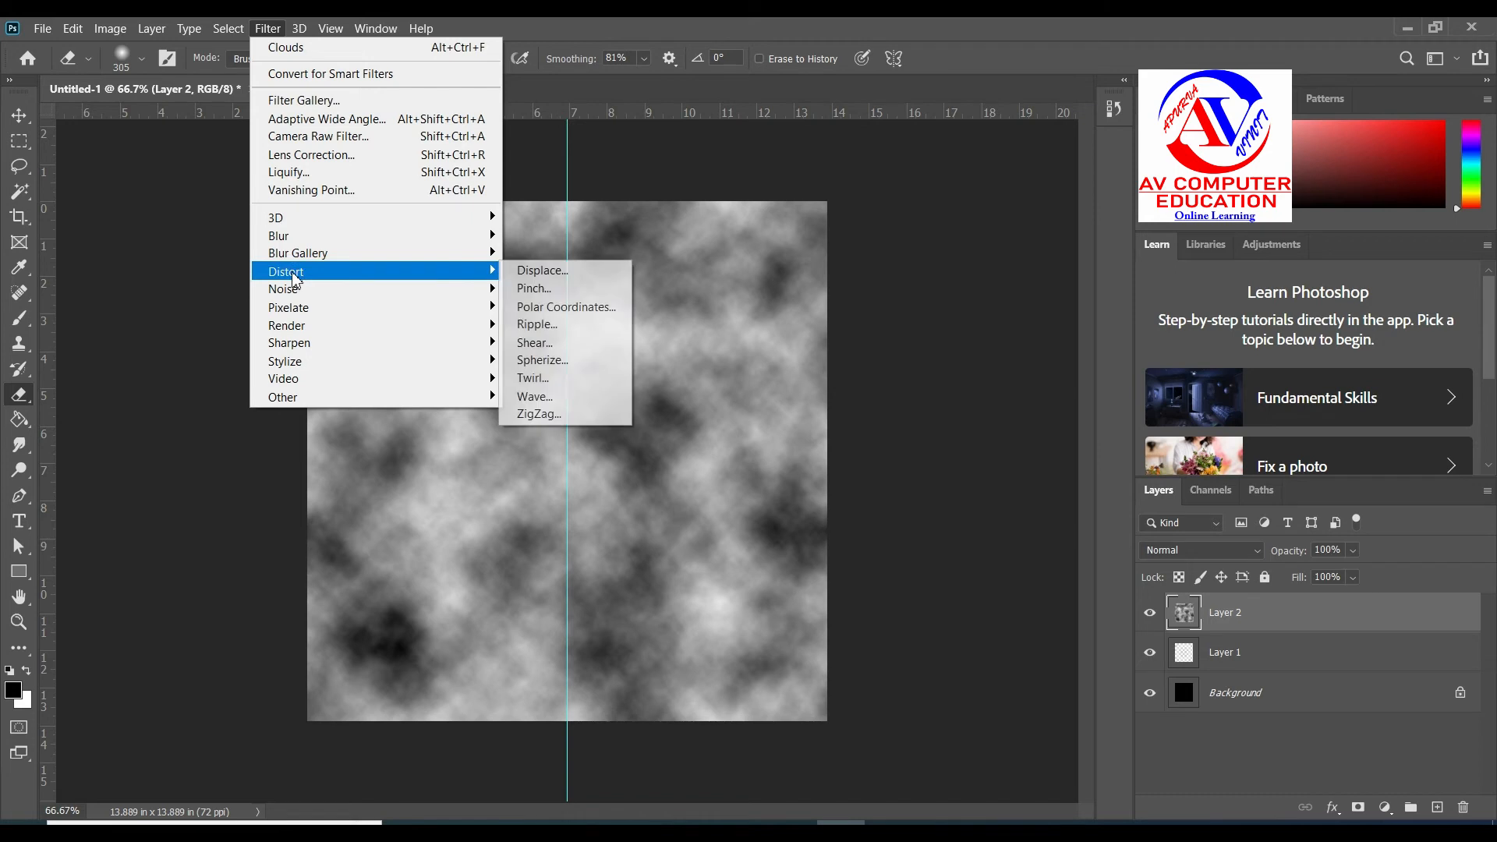
pyautogui.click(562, 288)
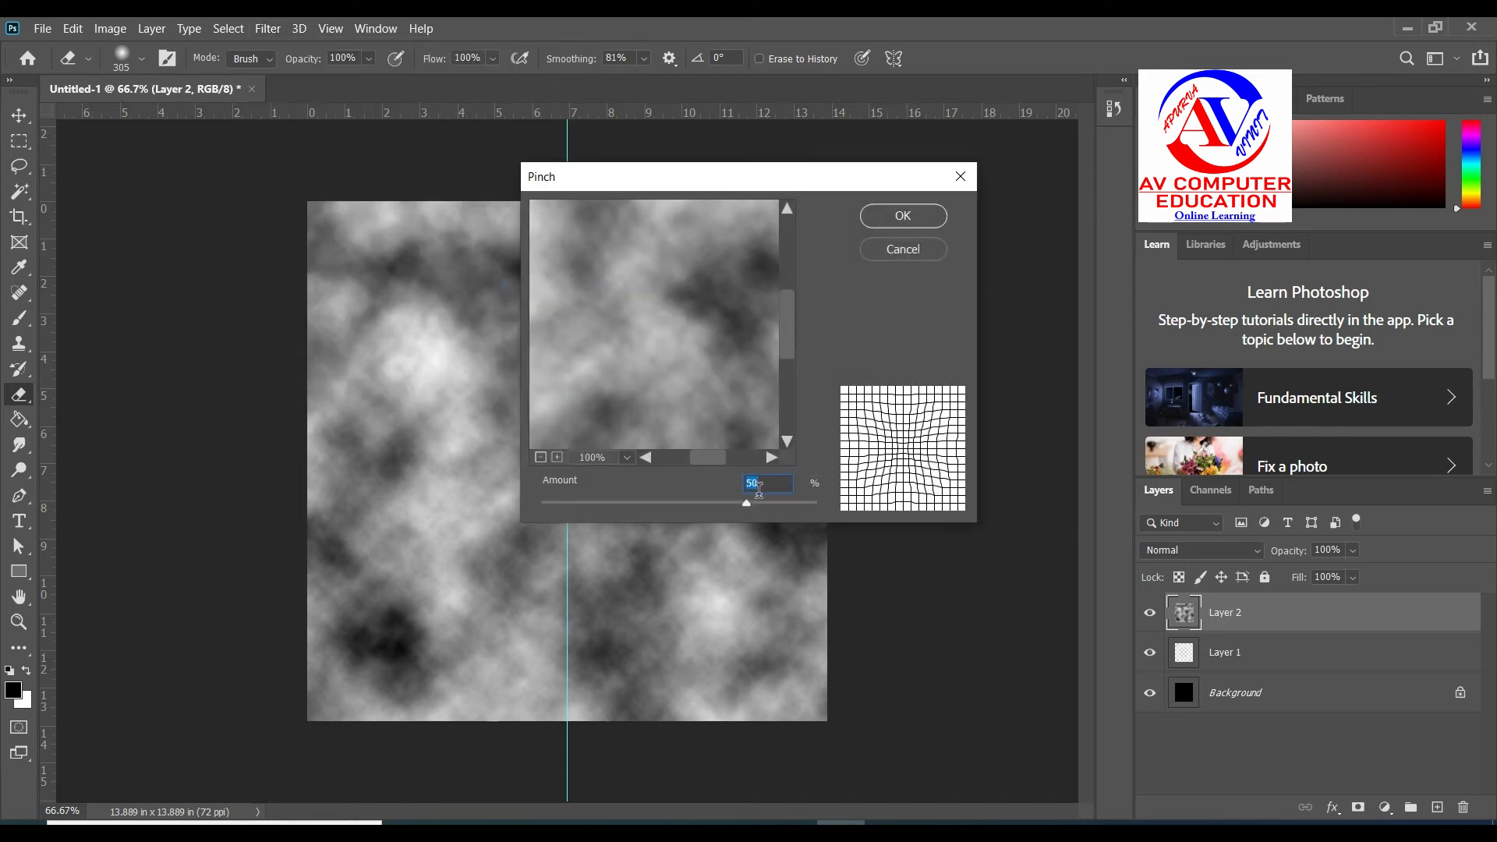
pyautogui.click(900, 219)
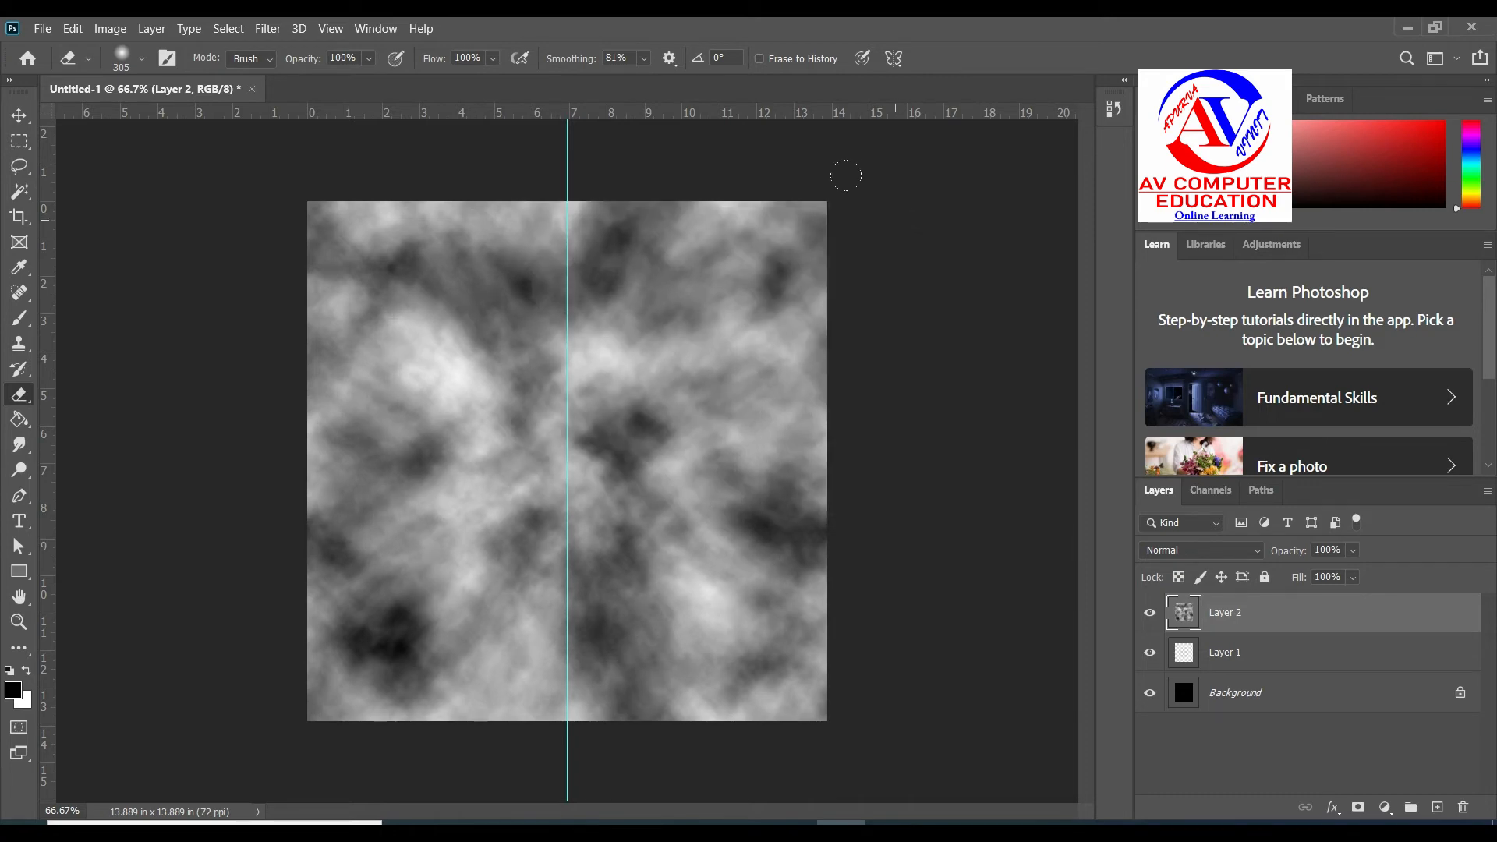
# Step: Repeat the Pinch filter three more times on Layer 2 to stretch the clouds into radial streaks
pyautogui.click(267, 29)
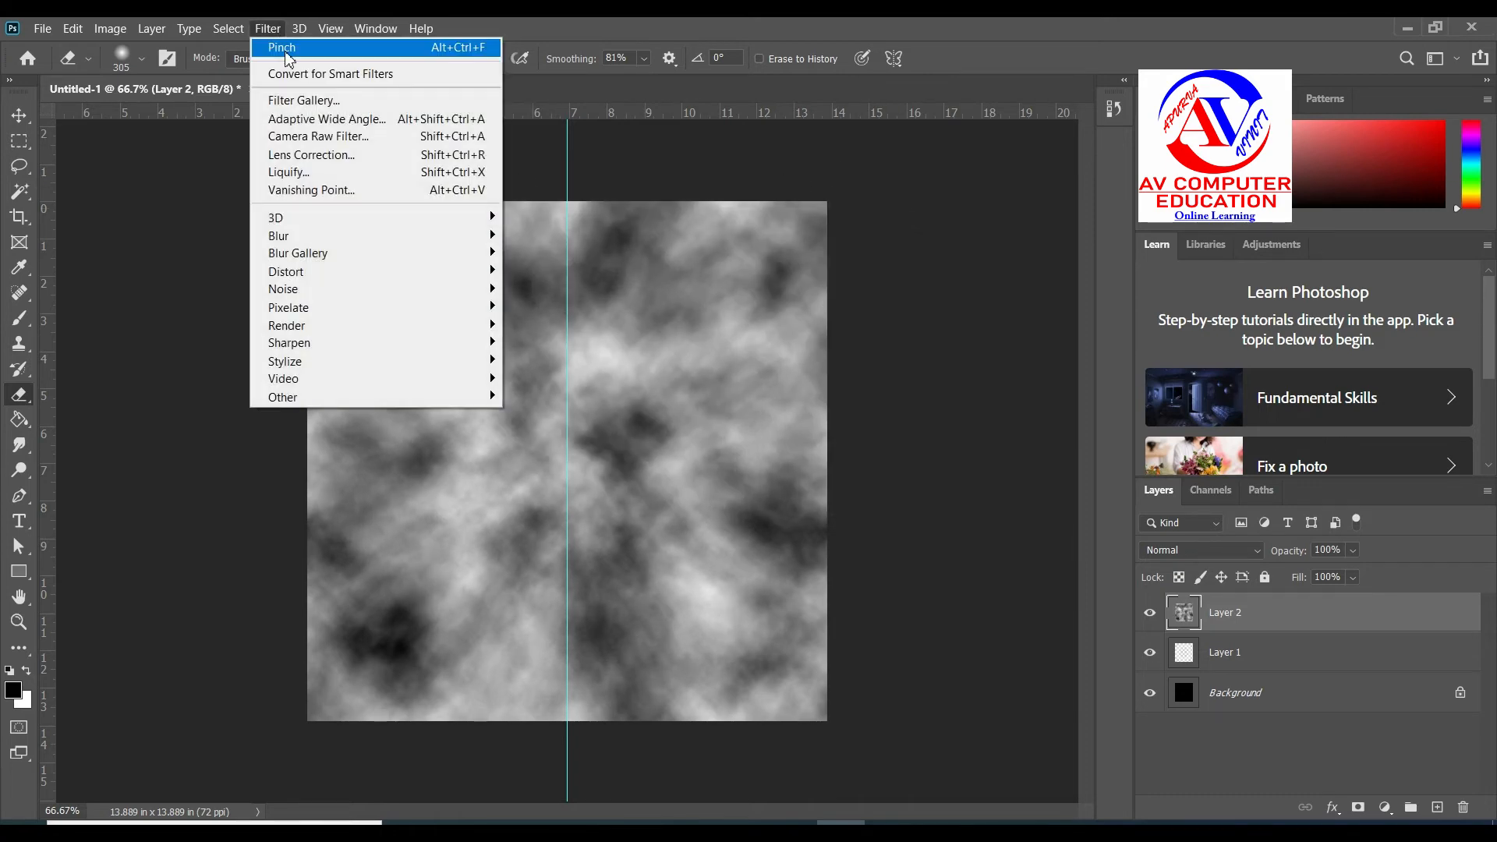
pyautogui.click(309, 50)
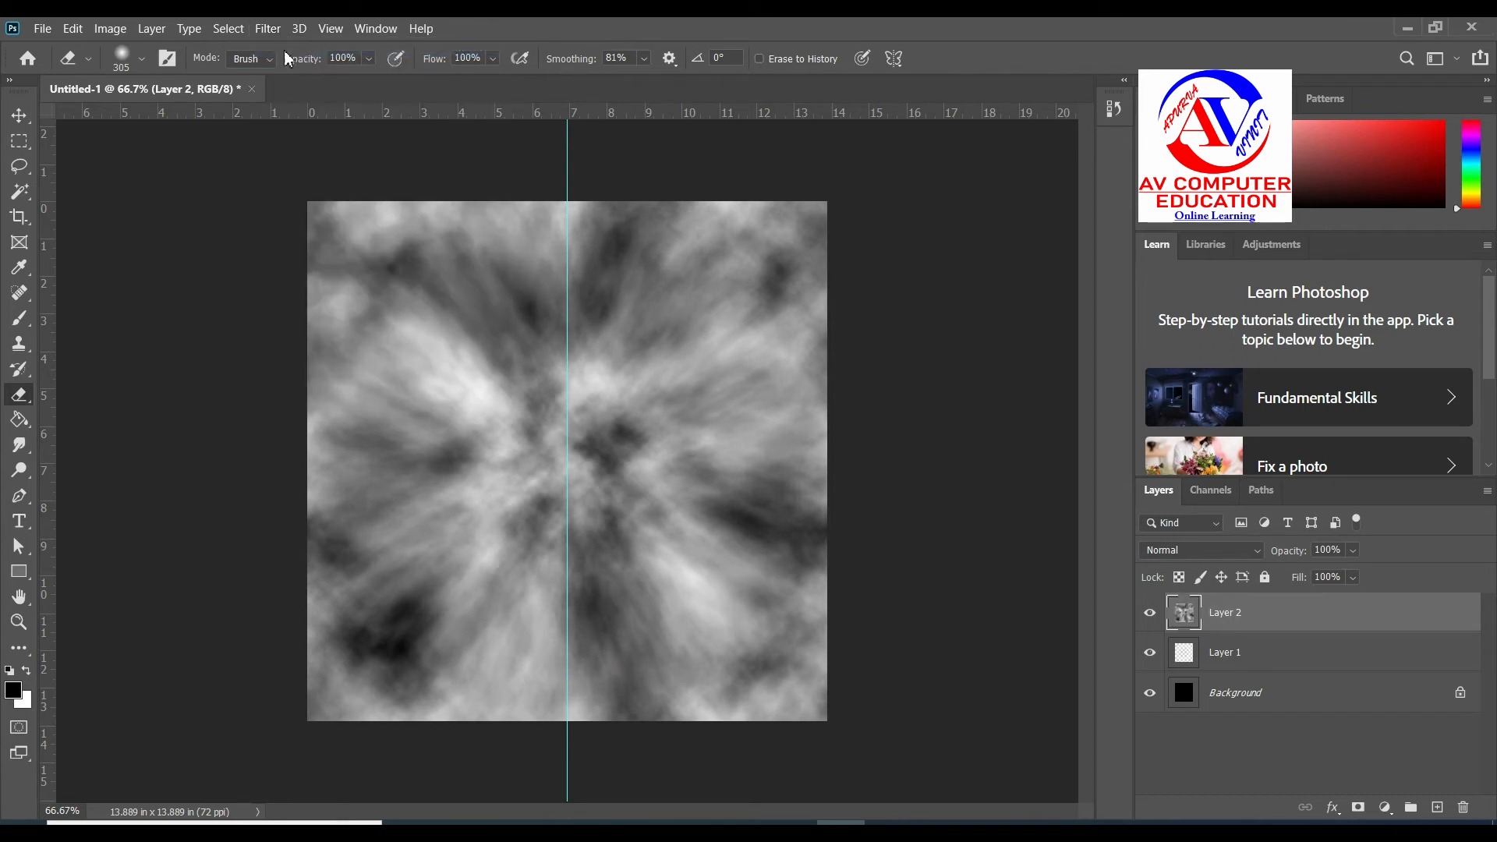
pyautogui.click(269, 30)
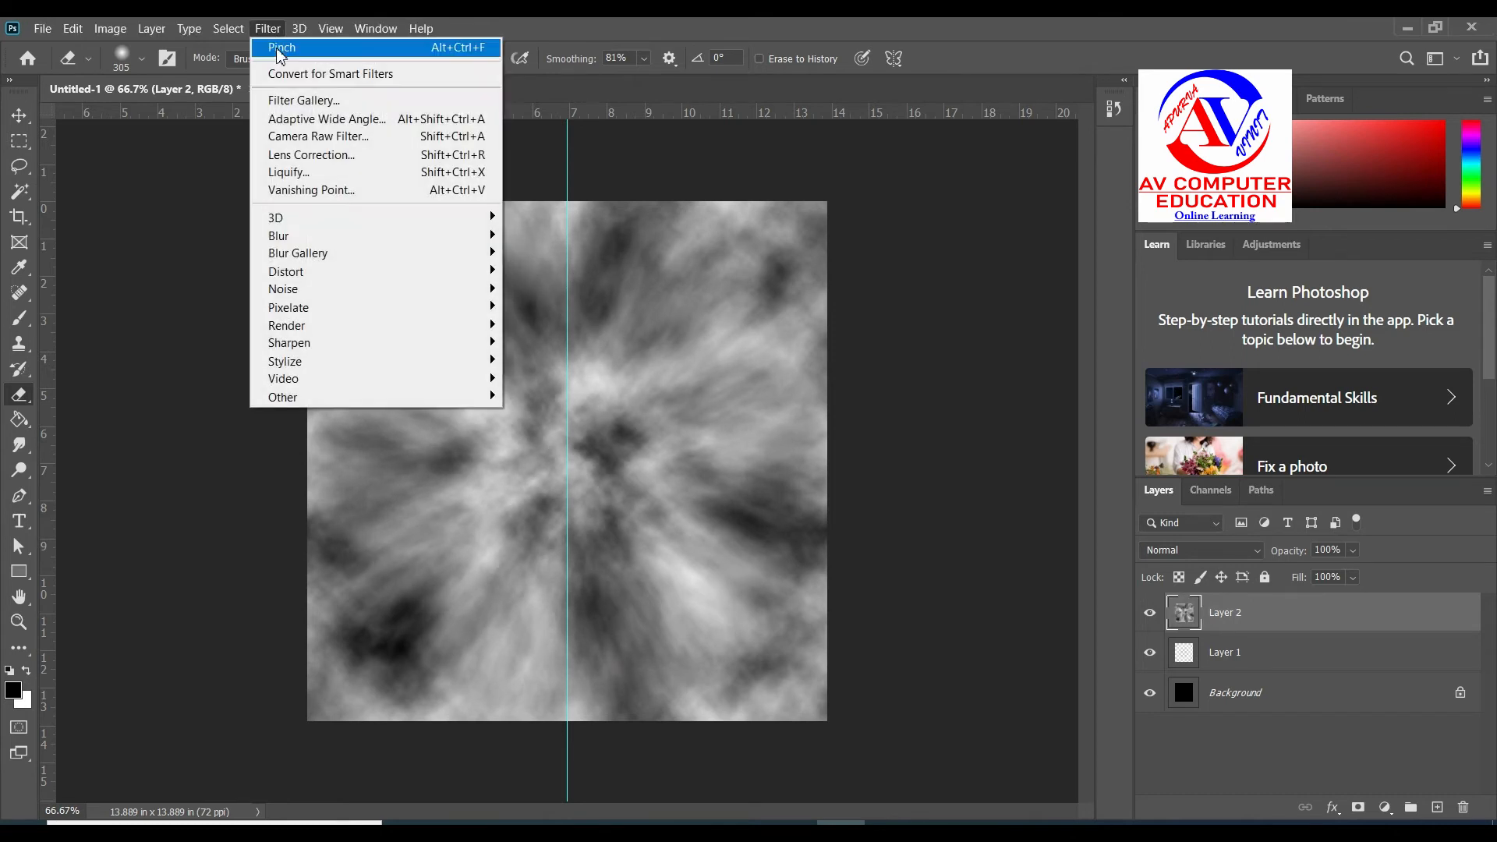
pyautogui.click(317, 51)
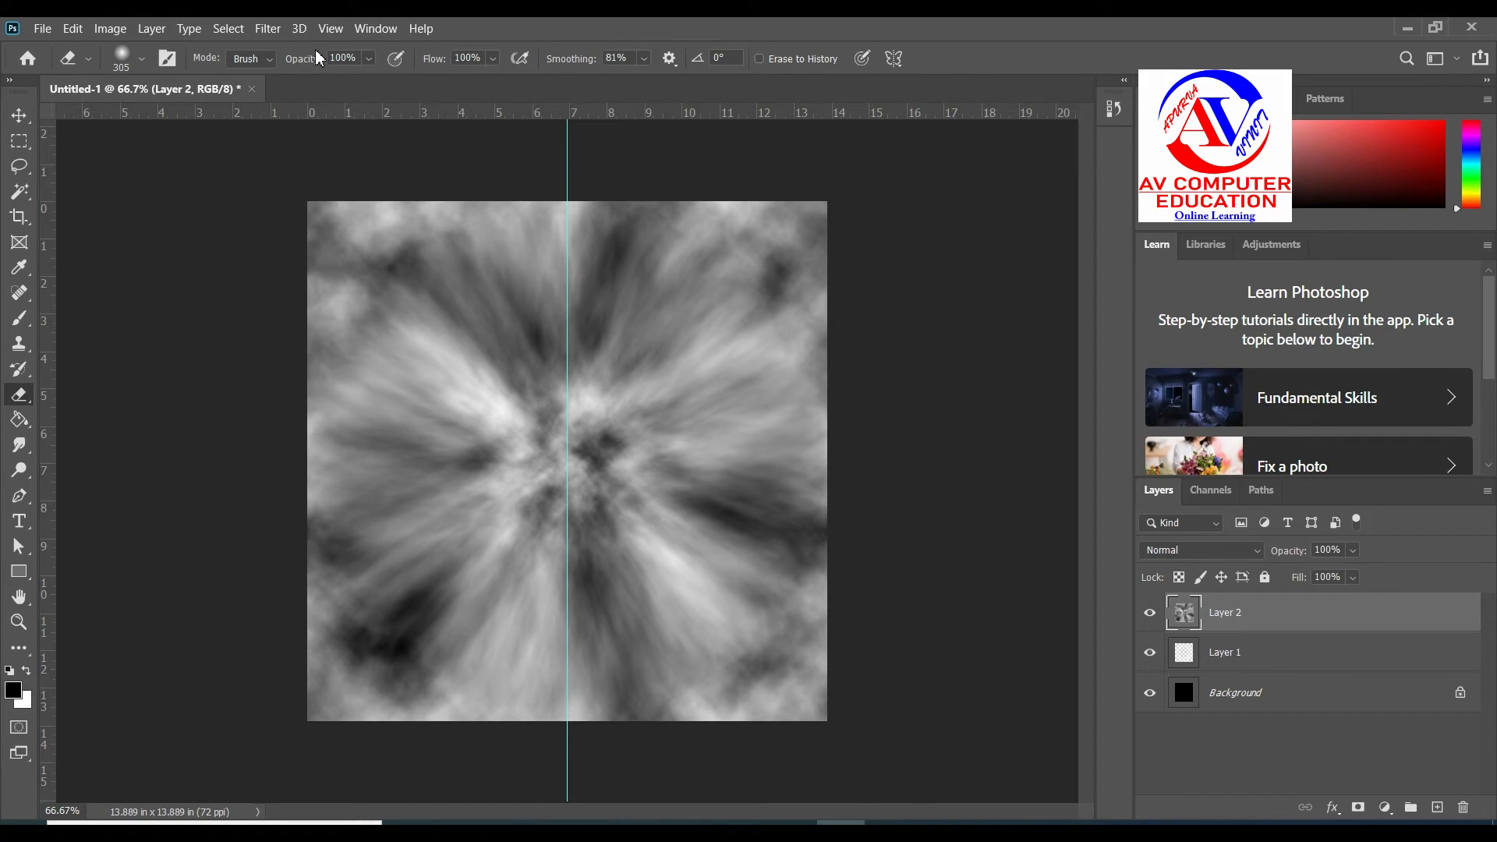
pyautogui.click(267, 29)
pyautogui.click(312, 50)
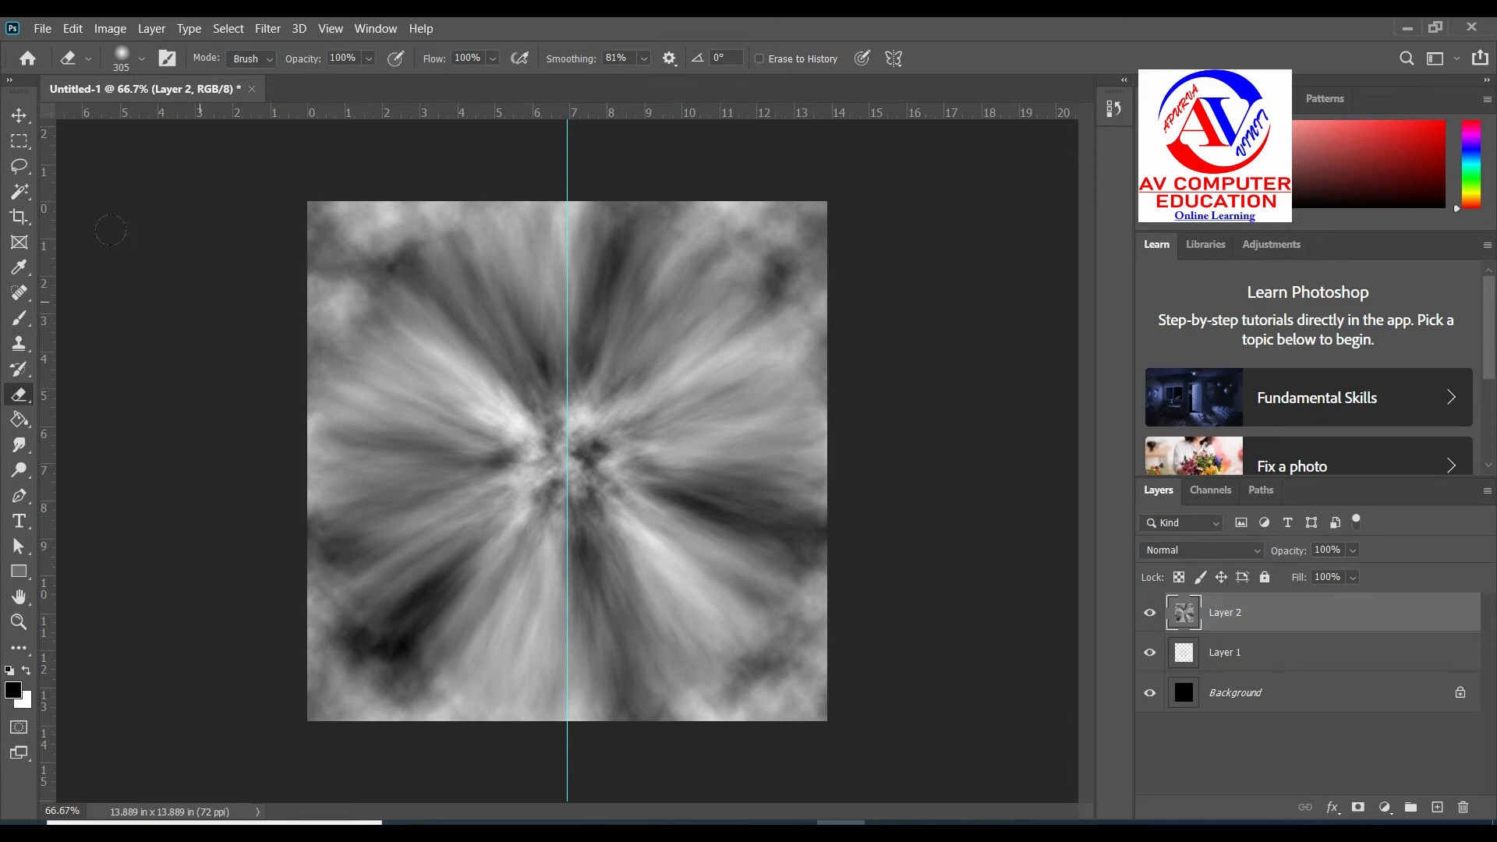
# Step: Colorize Layer 2 purple using Hue/Saturation with hue 274, saturation 24 and lightness -20
pyautogui.click(110, 28)
pyautogui.moveTo(123, 78)
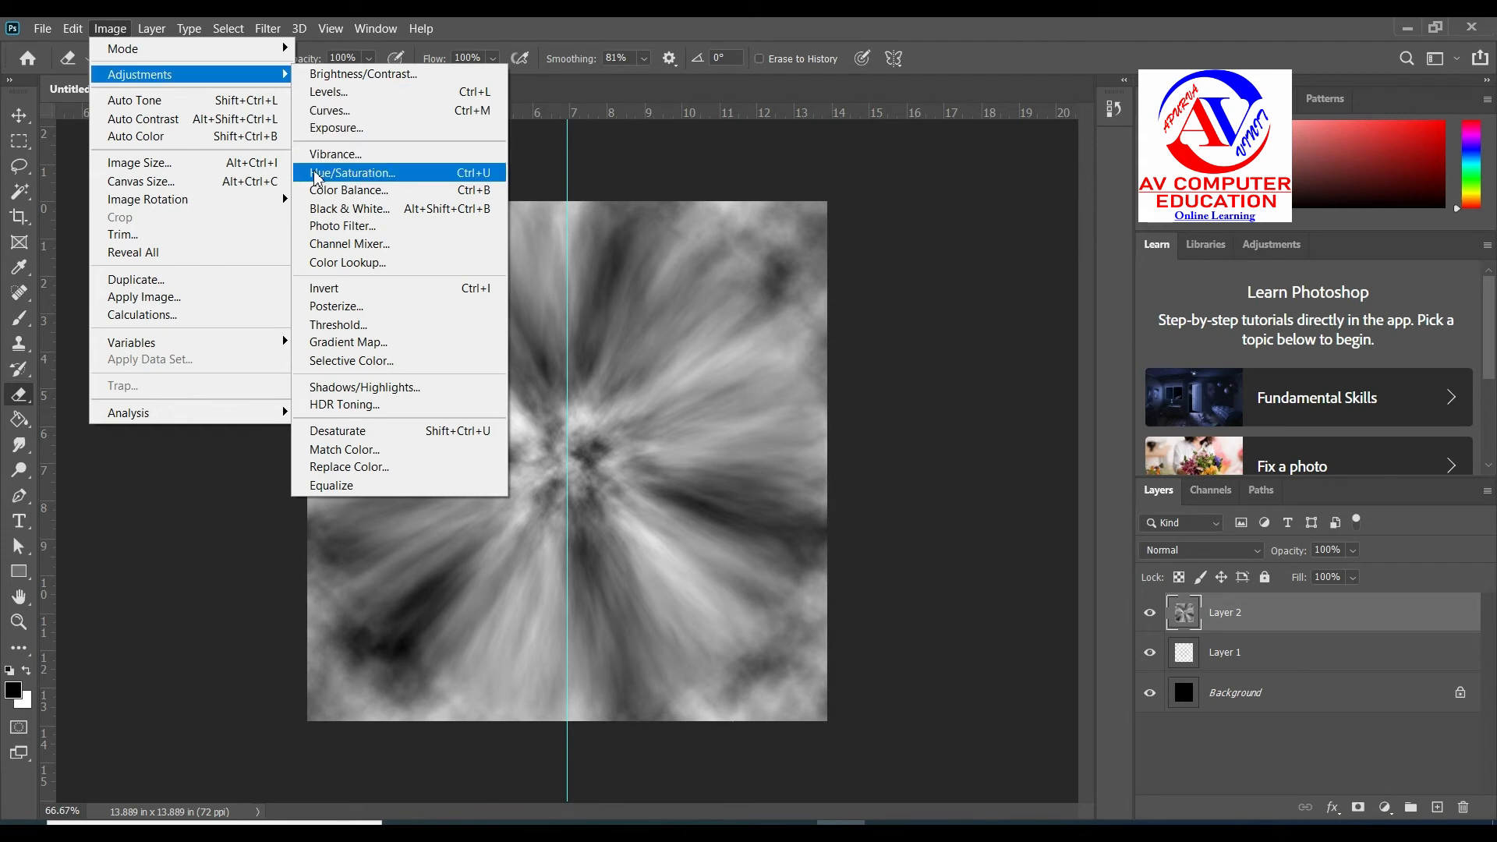
pyautogui.click(370, 173)
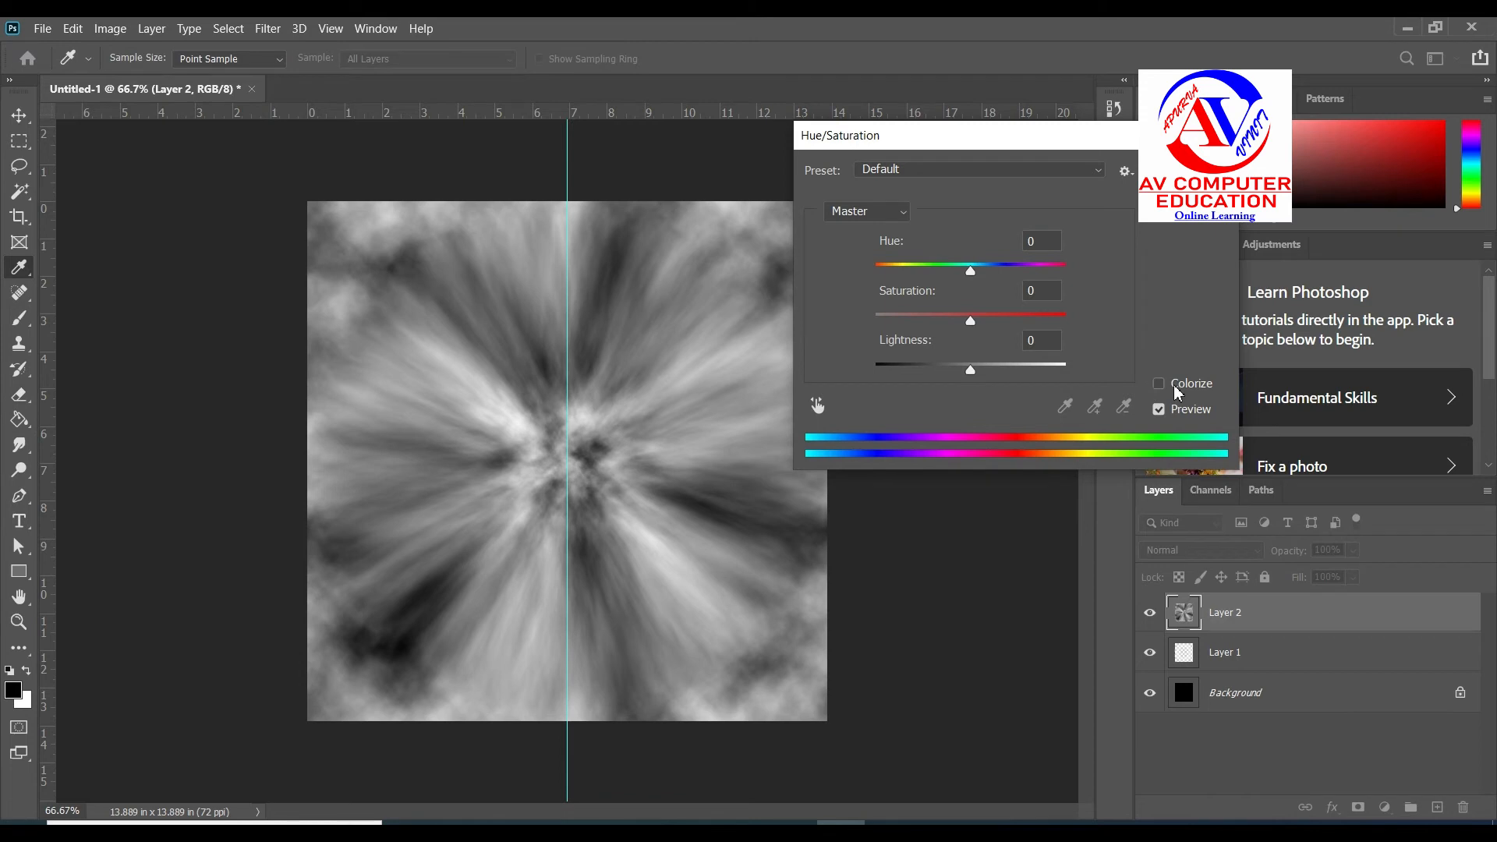
pyautogui.click(1169, 385)
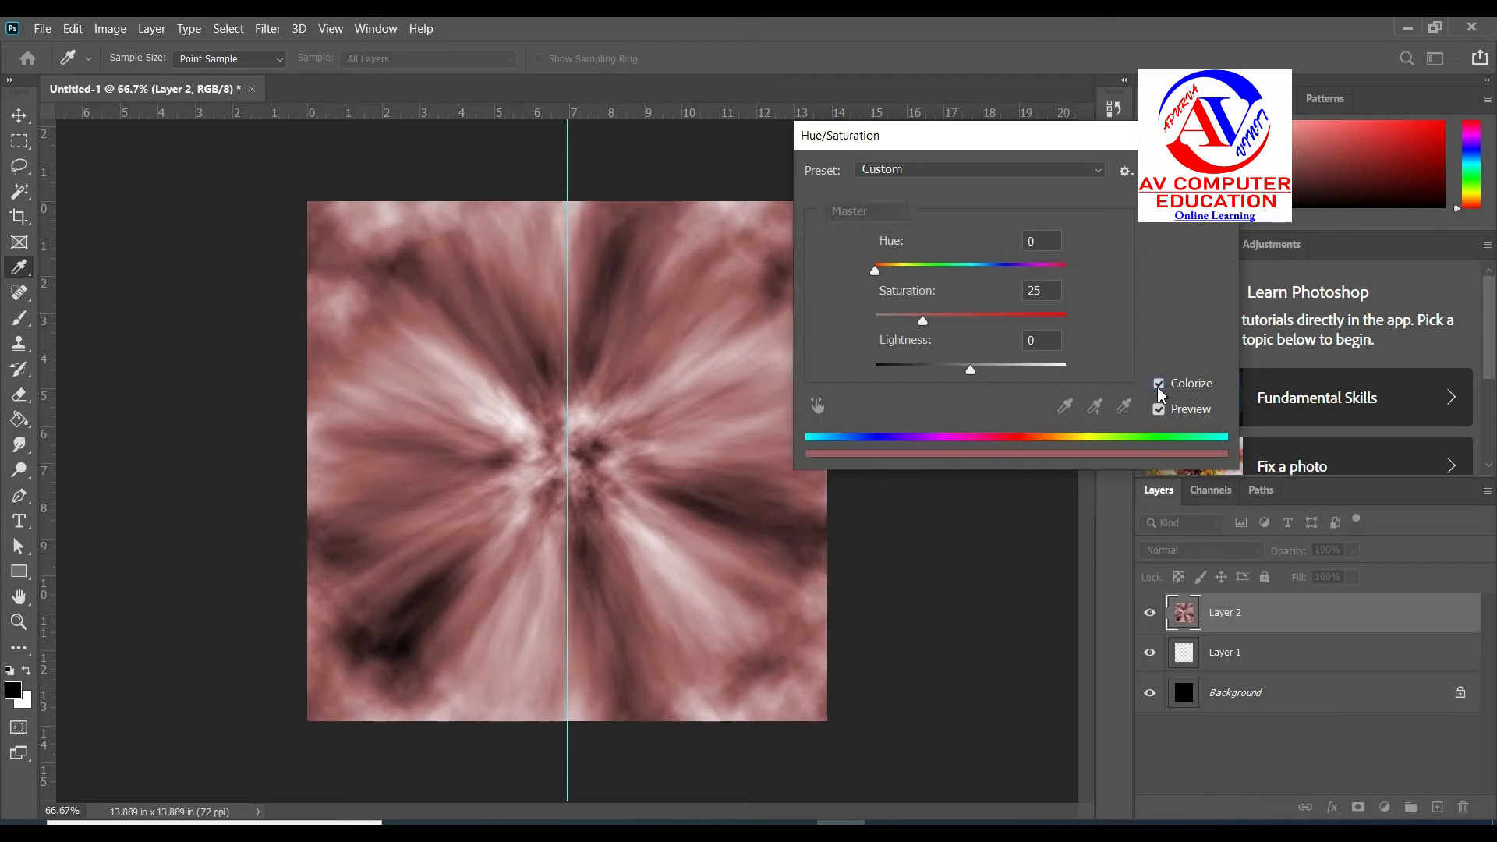
pyautogui.moveTo(875, 273); pyautogui.dragTo(1001, 273)
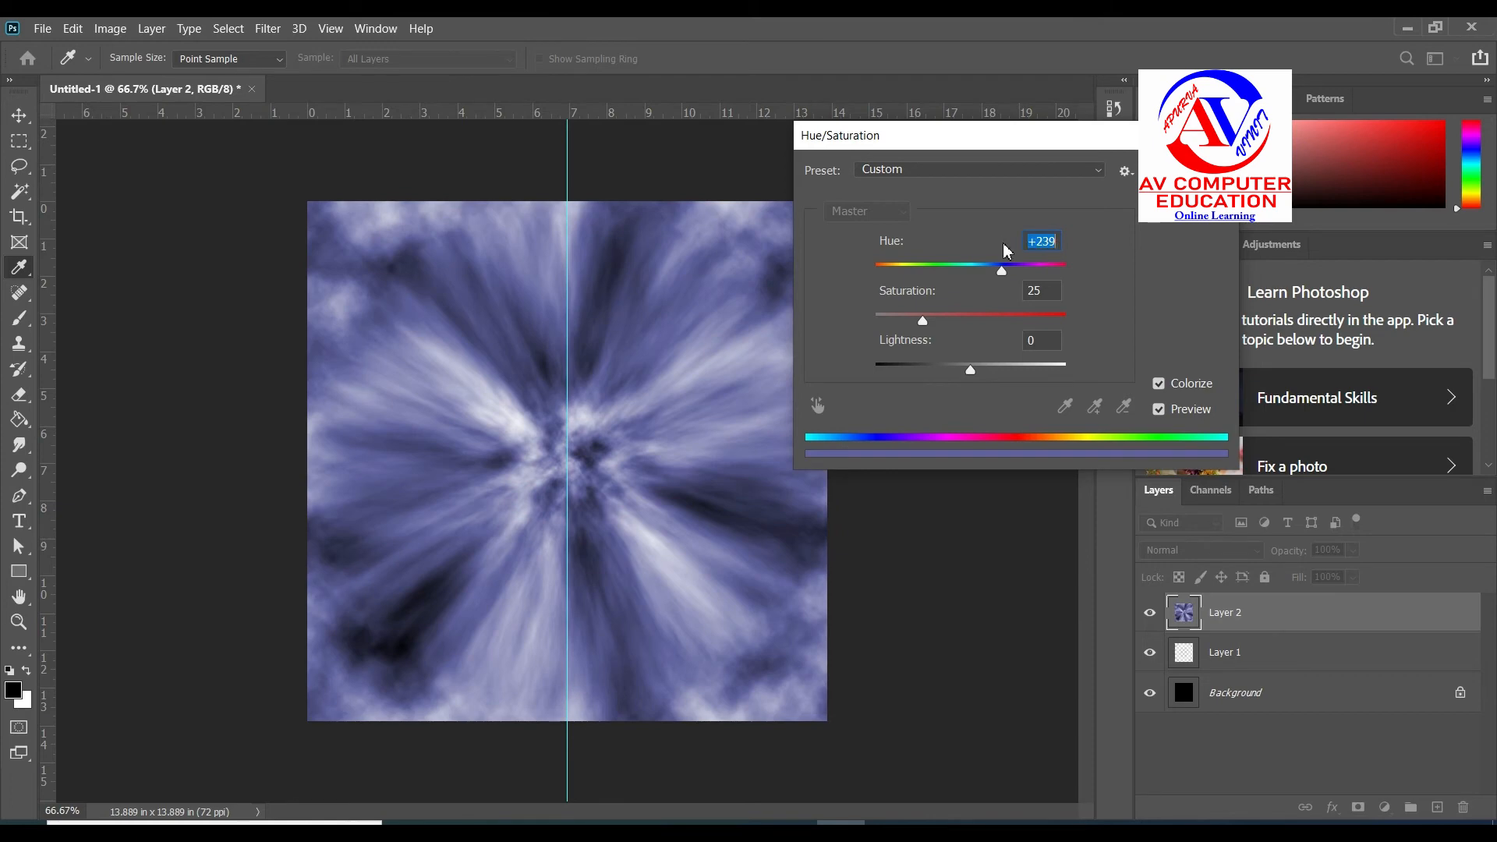
pyautogui.write('274')
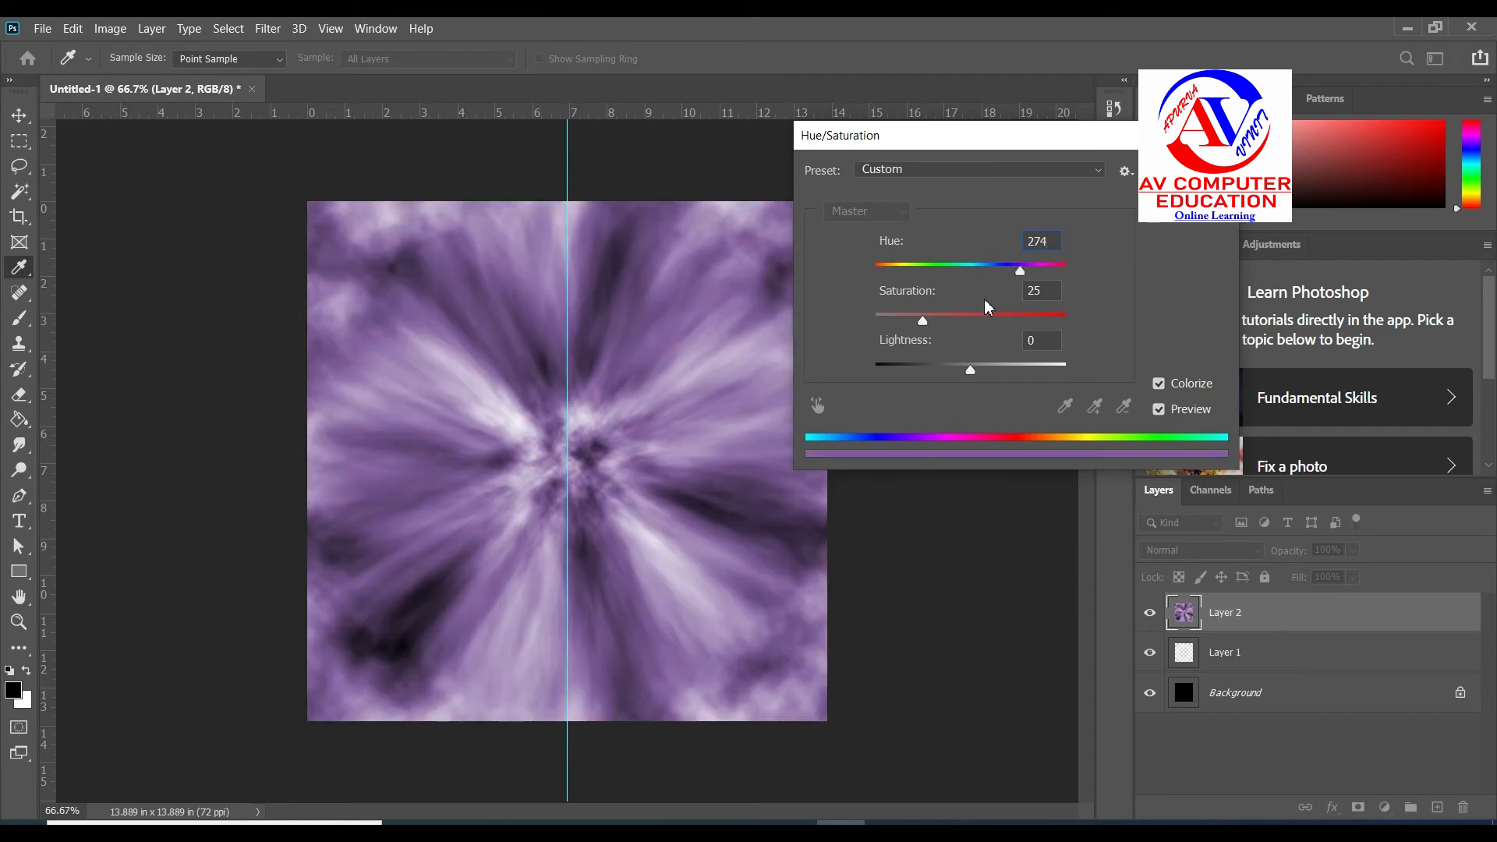
pyautogui.press('Tab')
pyautogui.write('24')
pyautogui.press('Tab')
pyautogui.write('-20')
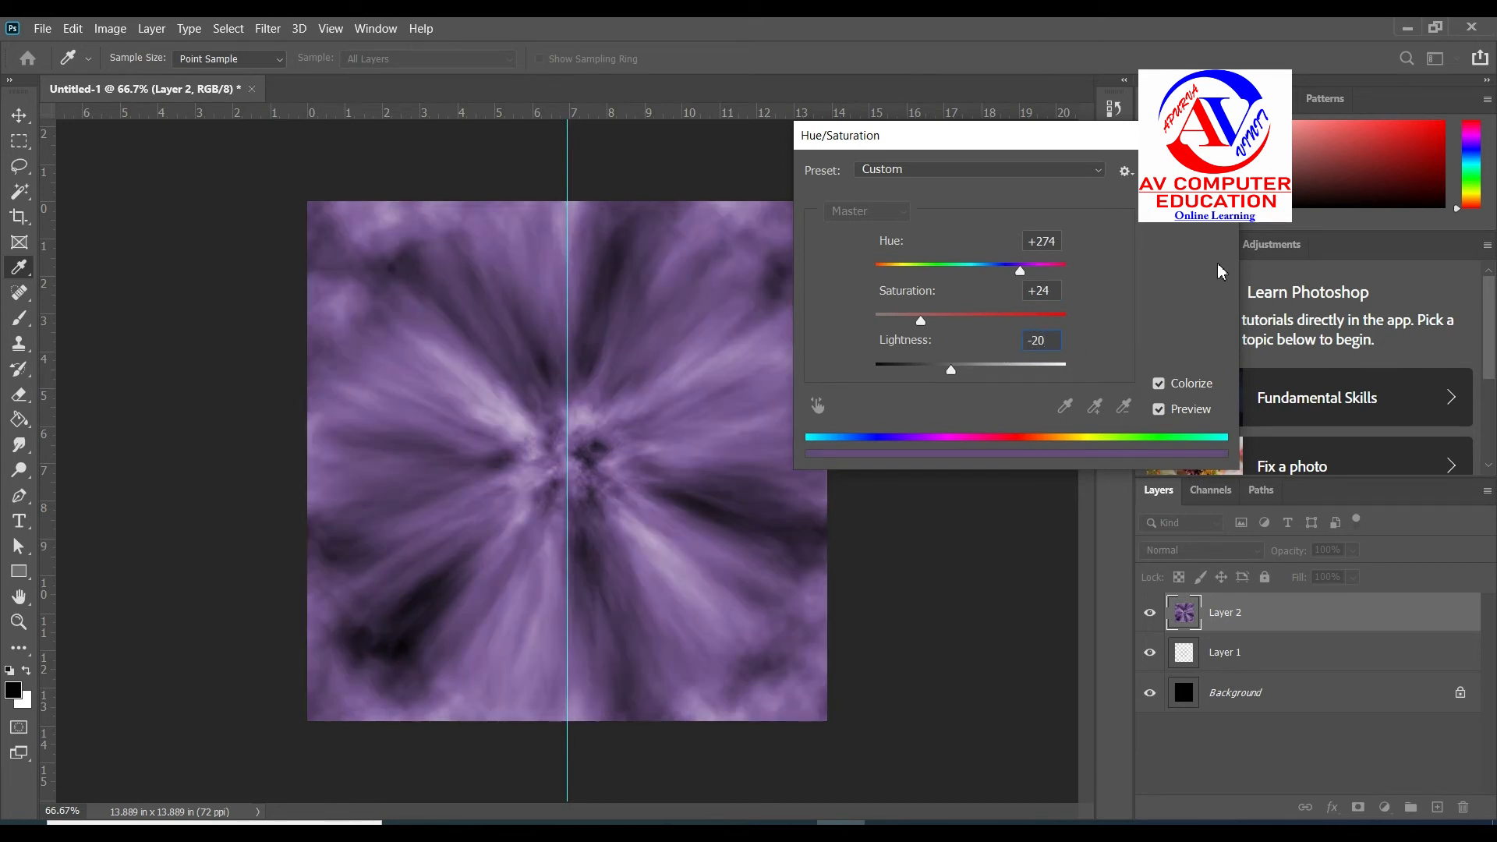
pyautogui.press('Return')
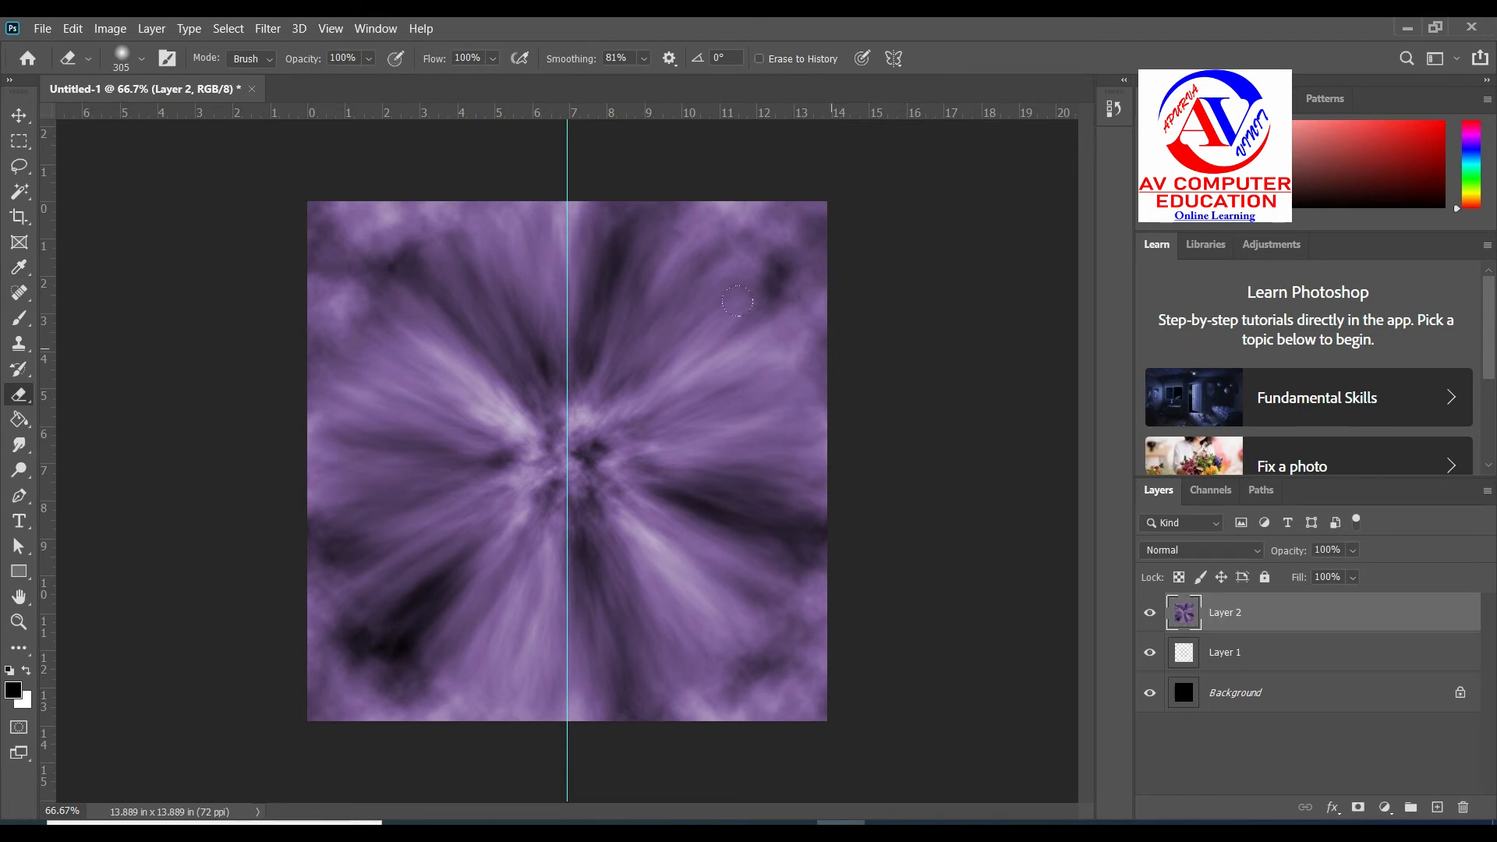
# Step: Raise Layer 2's contrast to the maximum using Brightness/Contrast and set its blend mode to Color Dodge
pyautogui.click(113, 29)
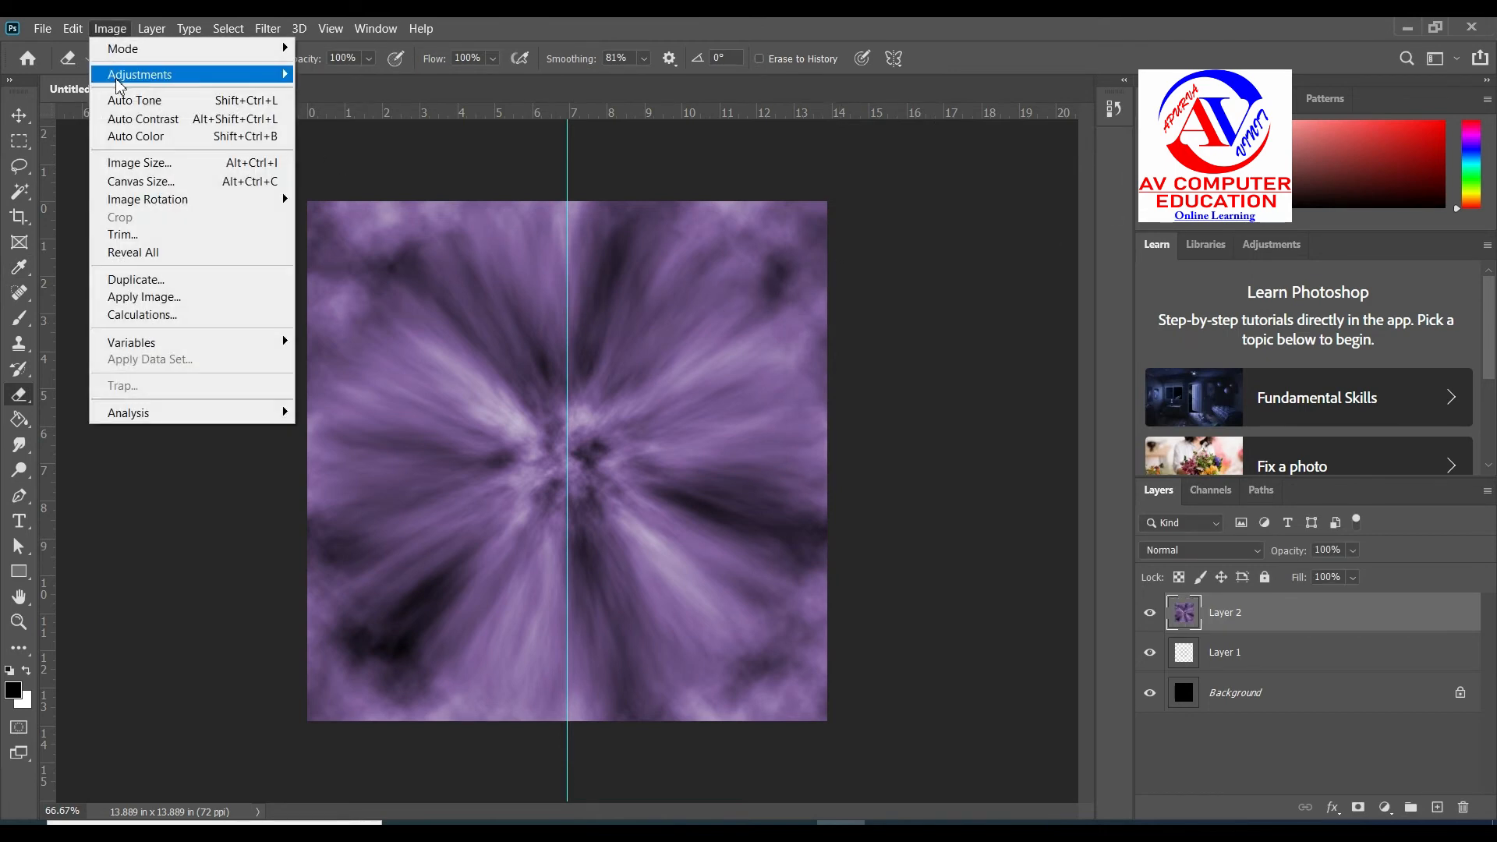
pyautogui.moveTo(191, 74)
pyautogui.click(348, 81)
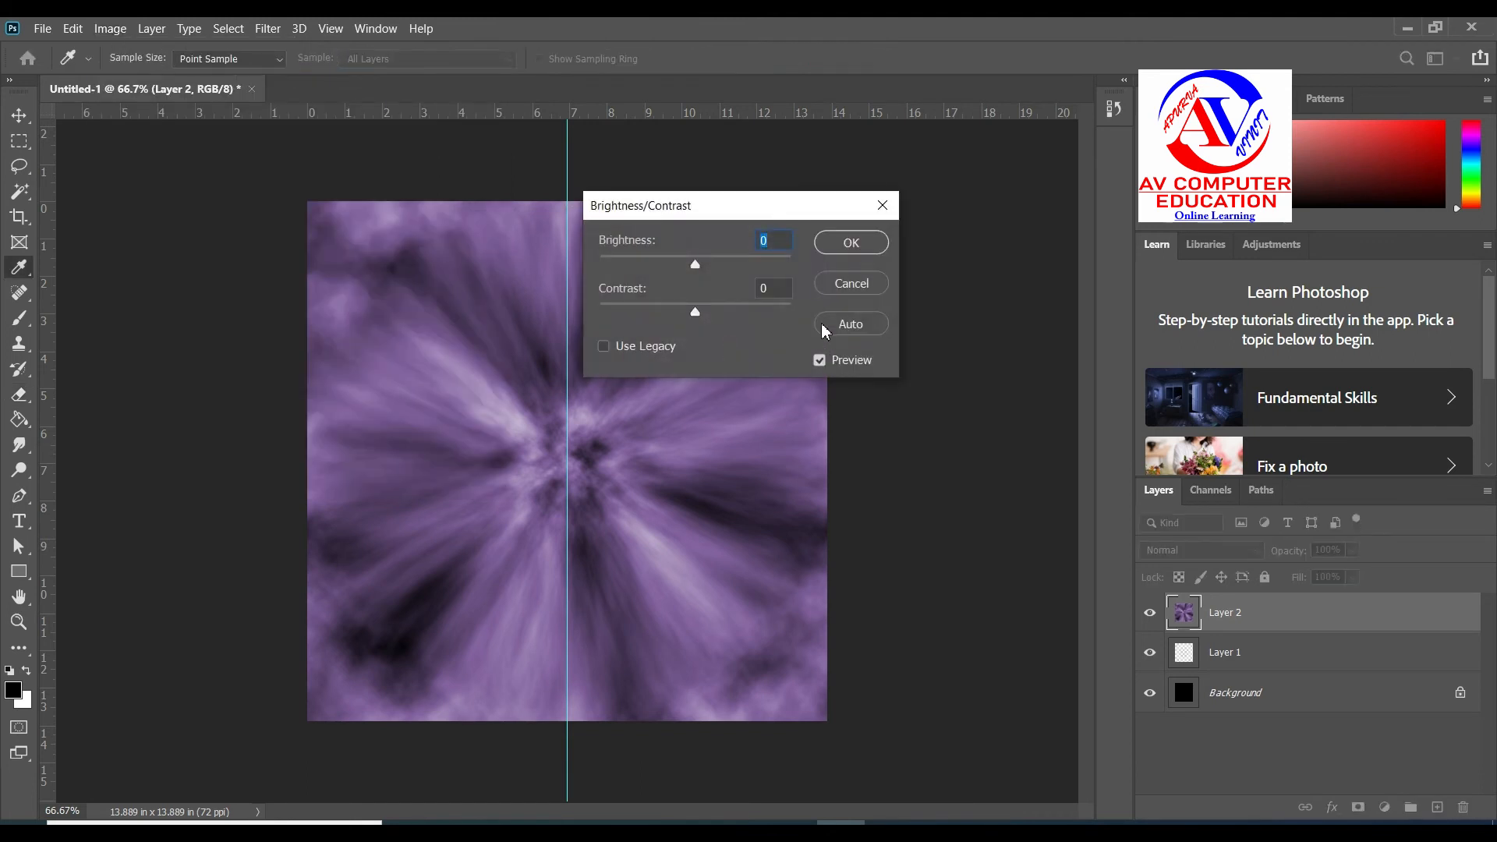
pyautogui.moveTo(694, 310); pyautogui.dragTo(823, 315)
pyautogui.click(848, 245)
pyautogui.press('e')
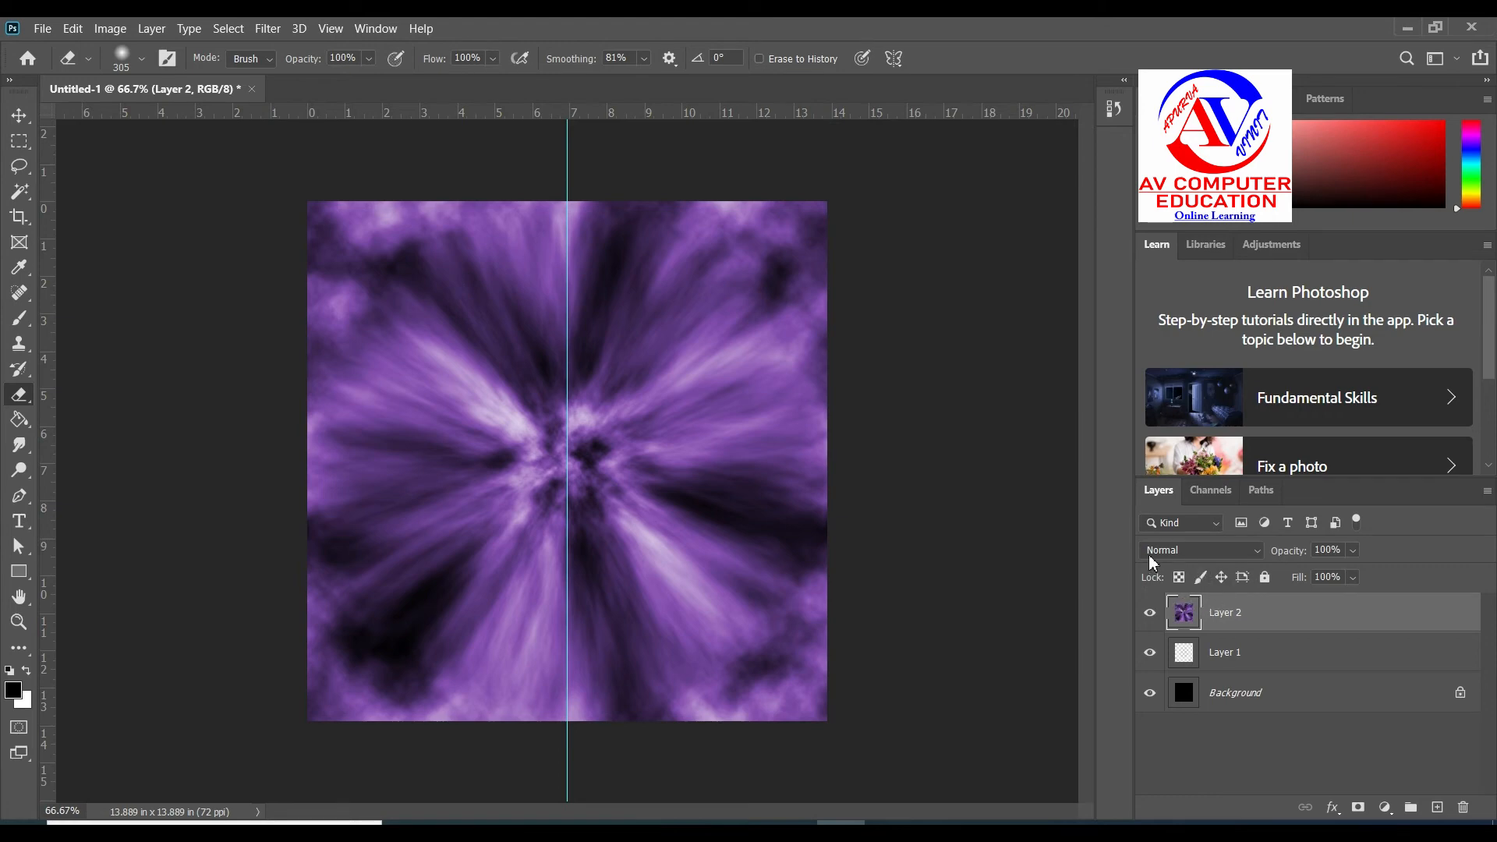
pyautogui.click(1176, 549)
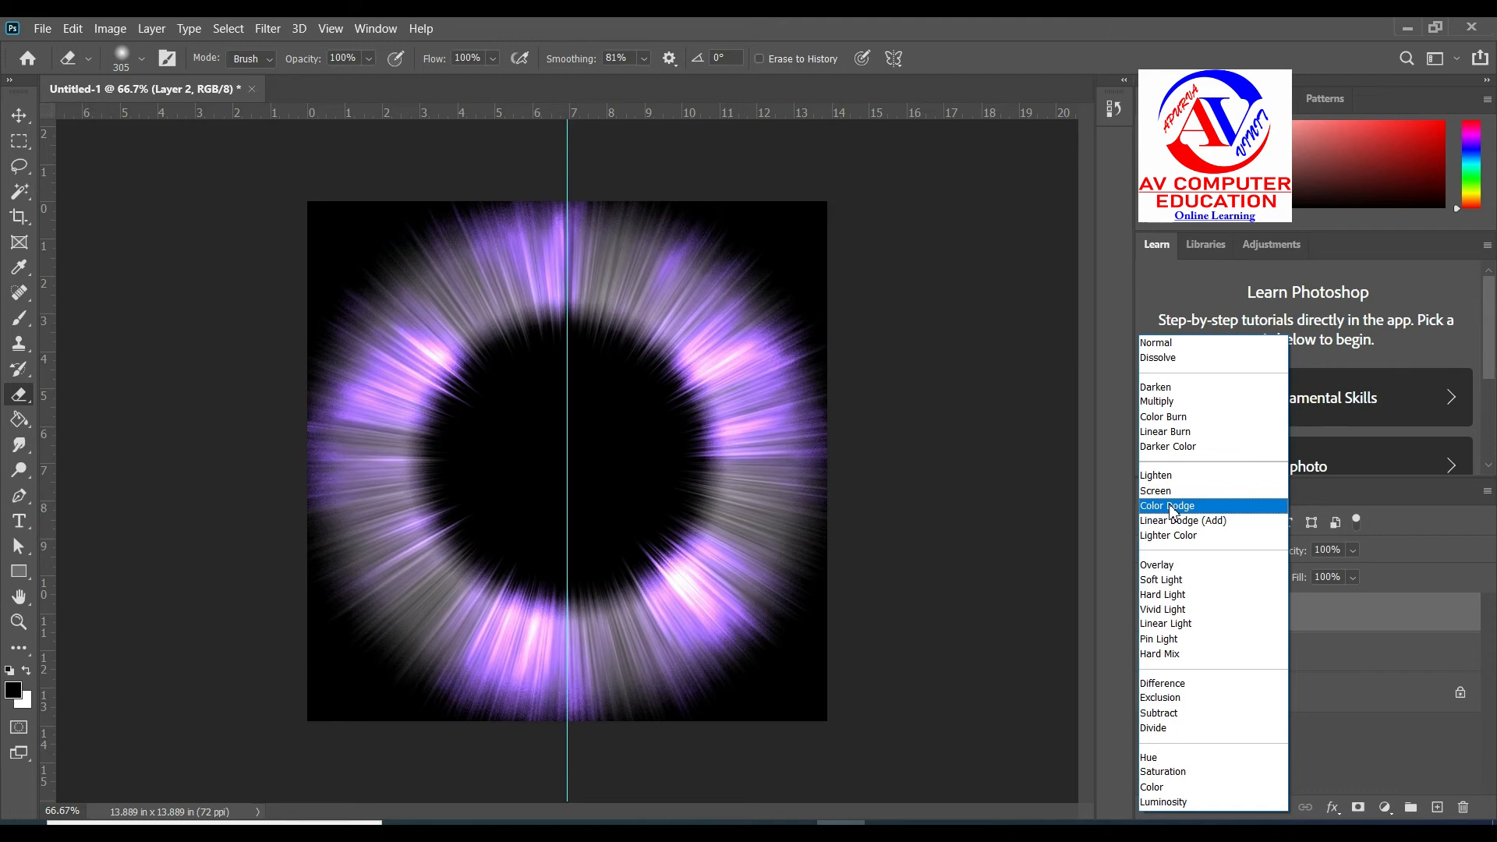
pyautogui.click(1172, 506)
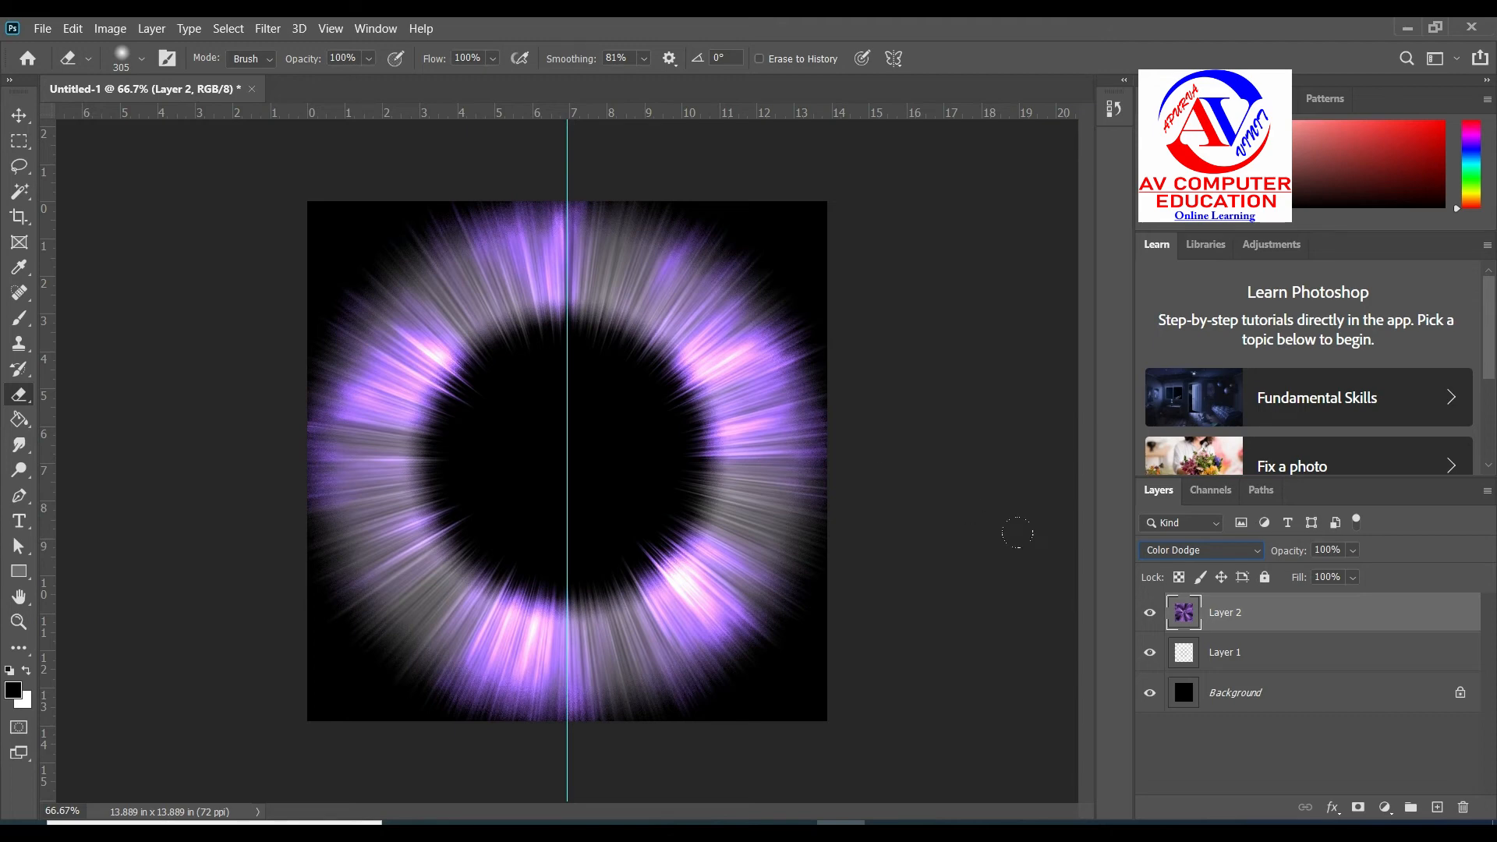
# Step: Create a new blank layer directly above Layer 1, keeping Normal mode and 100% opacity
pyautogui.click(1225, 661)
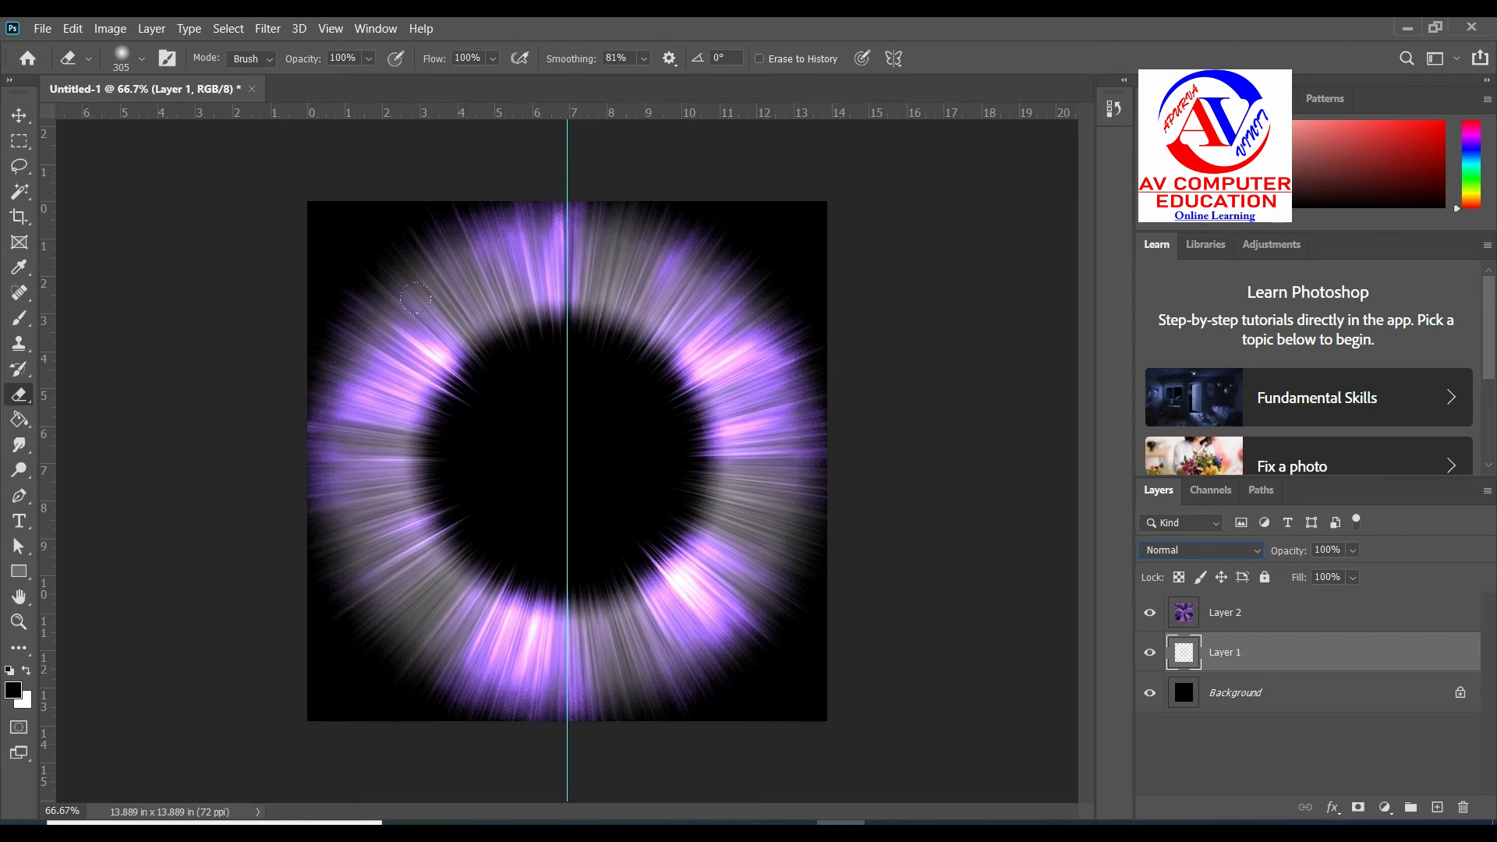
pyautogui.click(152, 28)
pyautogui.moveTo(220, 52)
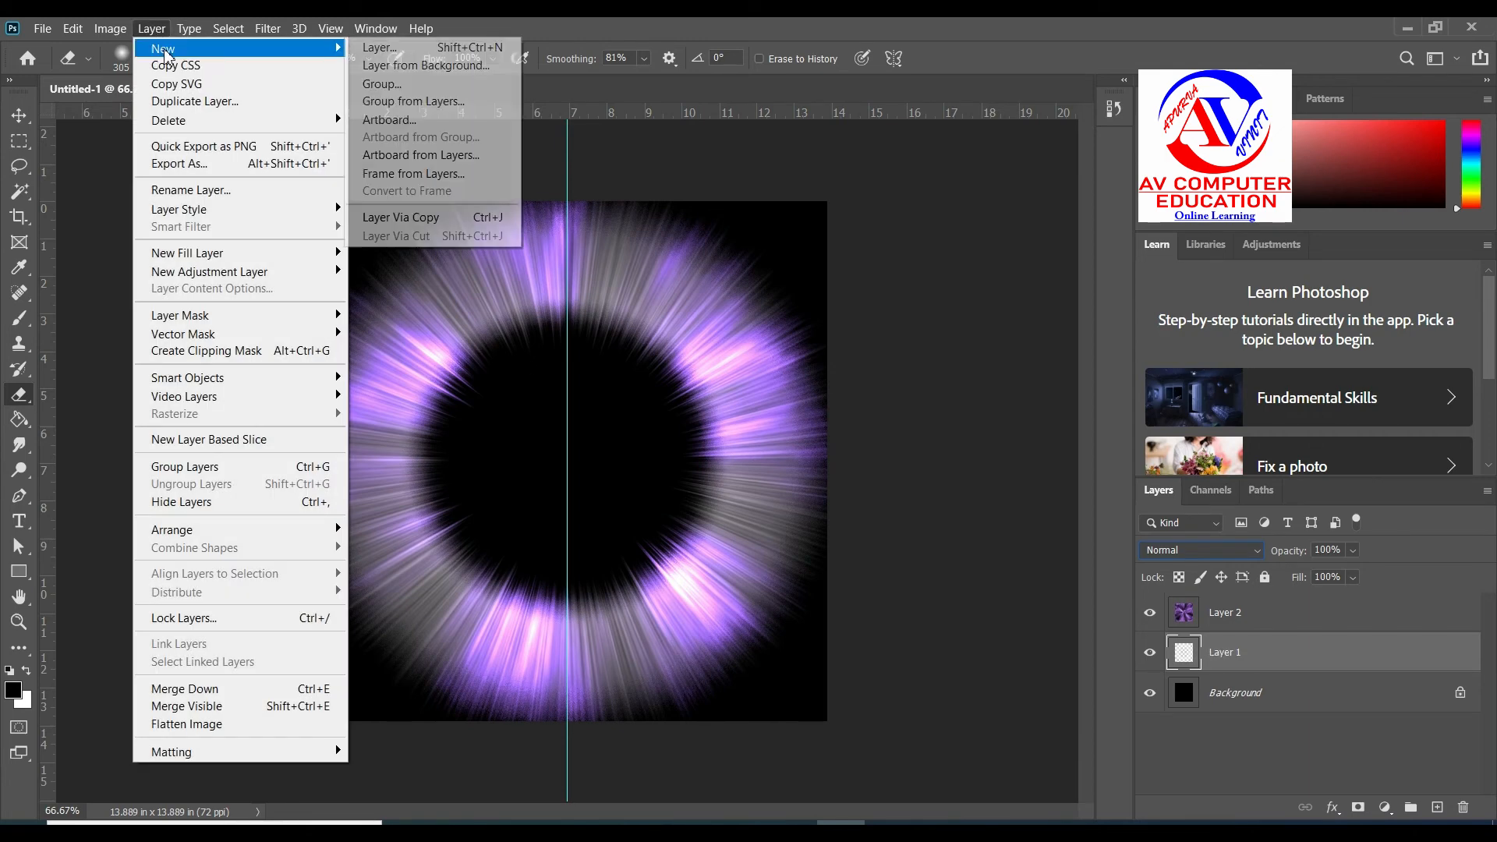
pyautogui.click(382, 48)
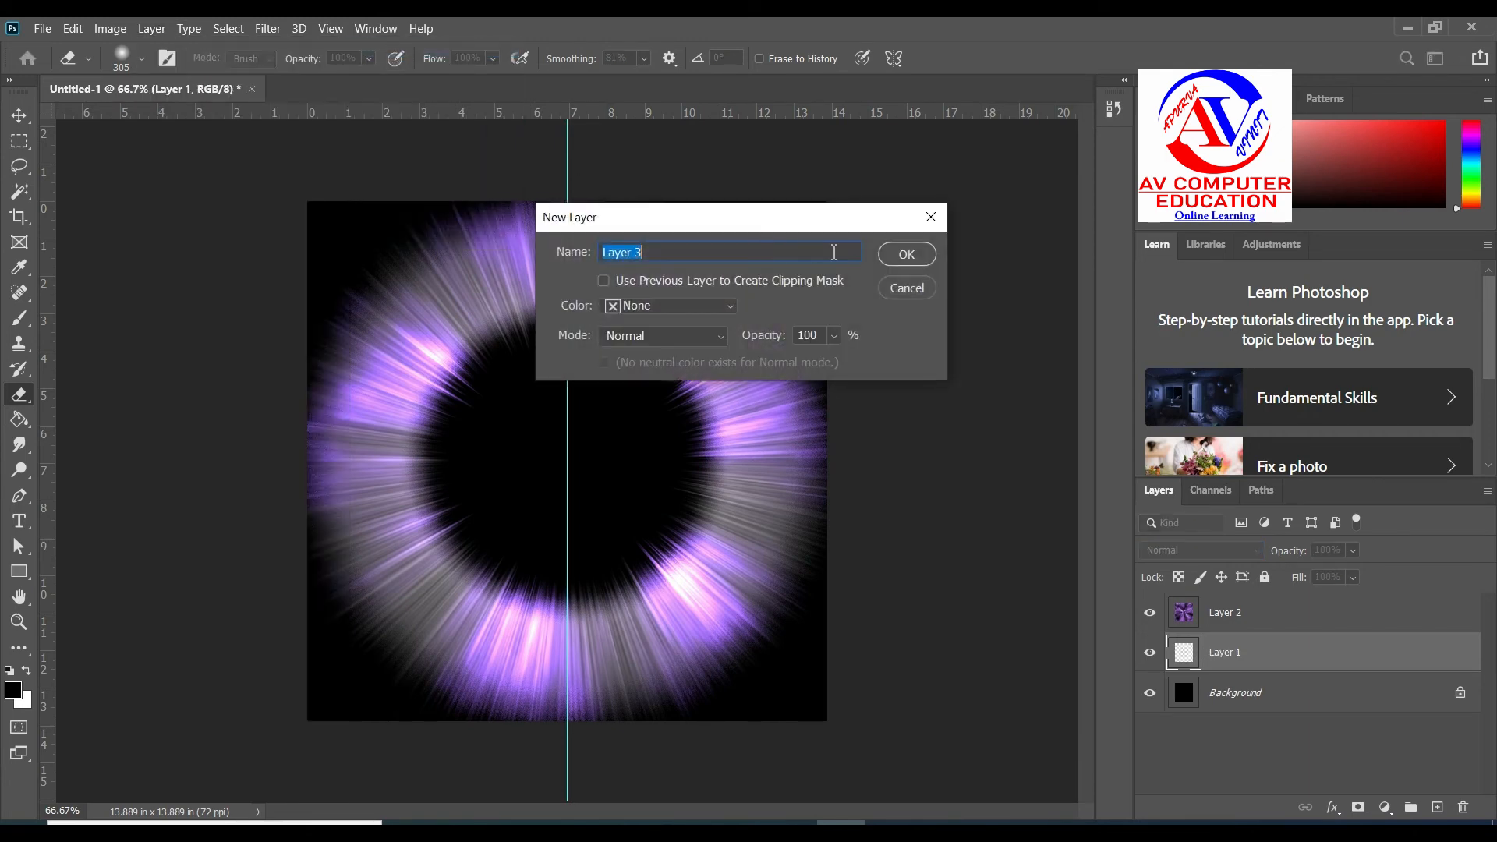
pyautogui.click(886, 262)
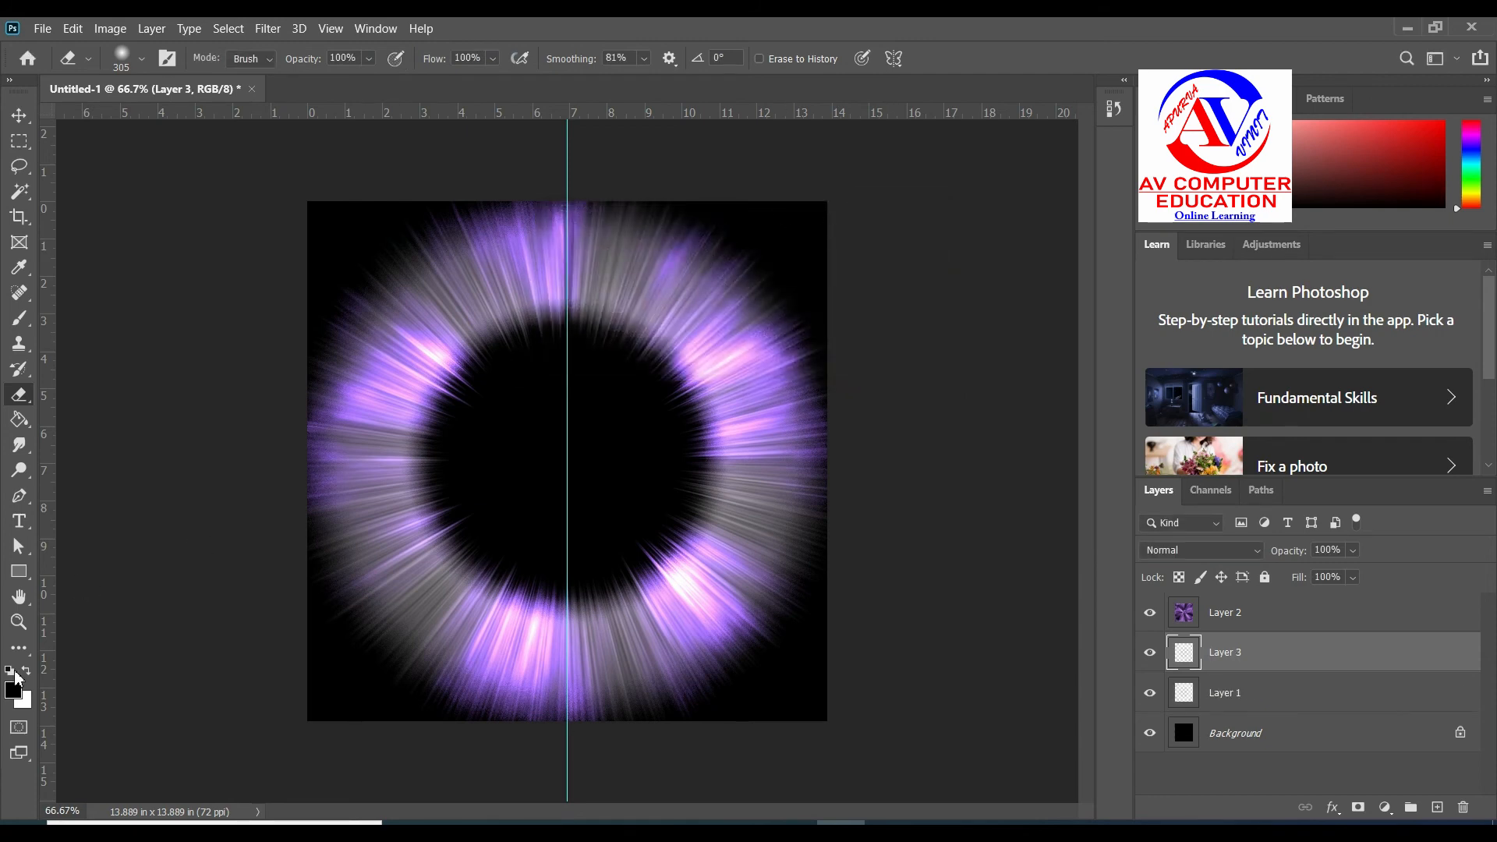
# Step: Set the foreground color to near-white fefcfc and fill all of Layer 3 with it using the Paint Bucket
pyautogui.click(13, 690)
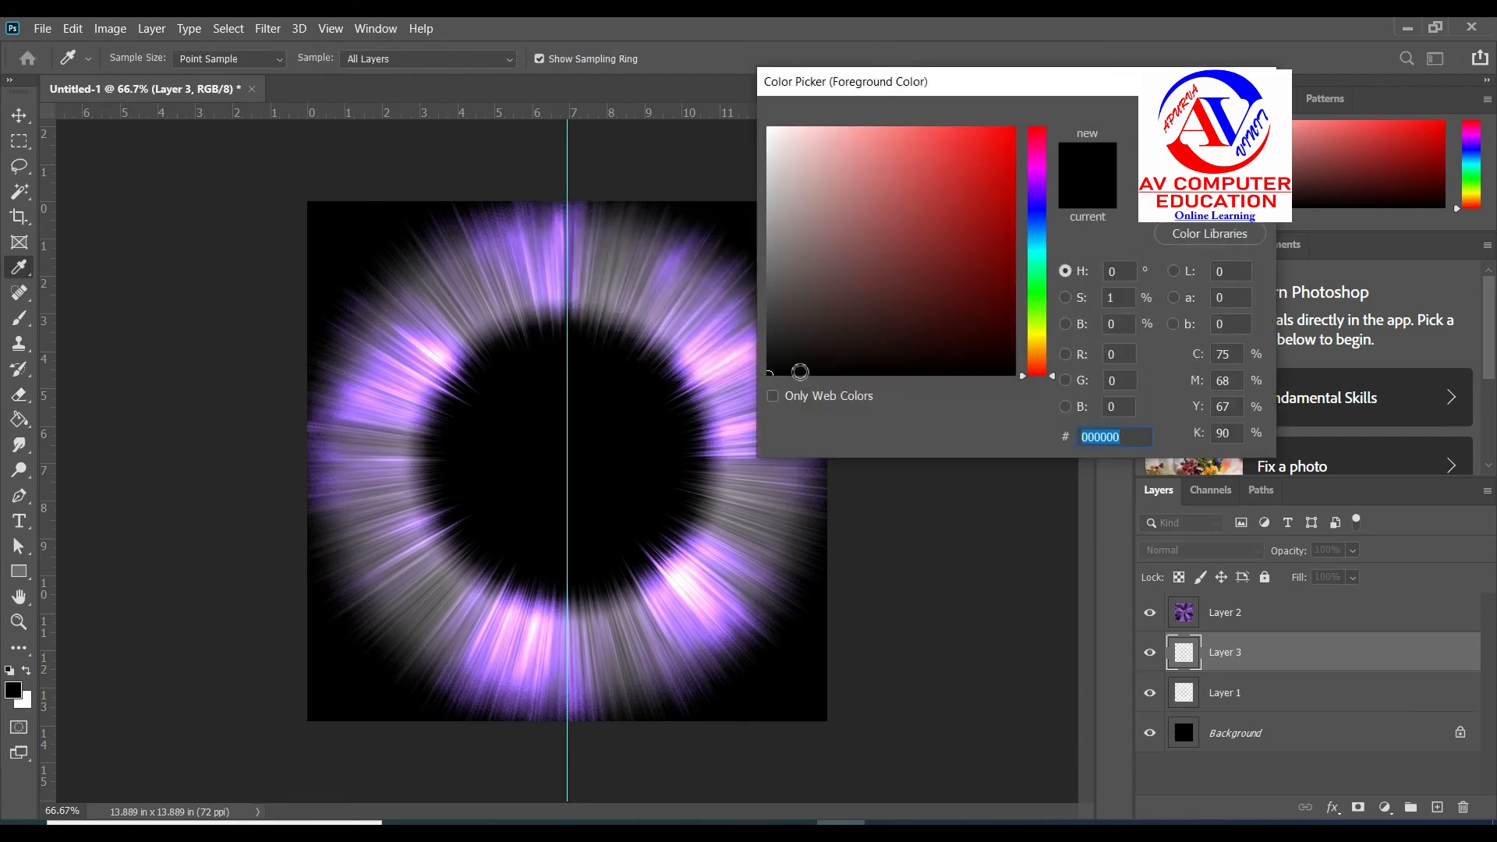
pyautogui.click(771, 129)
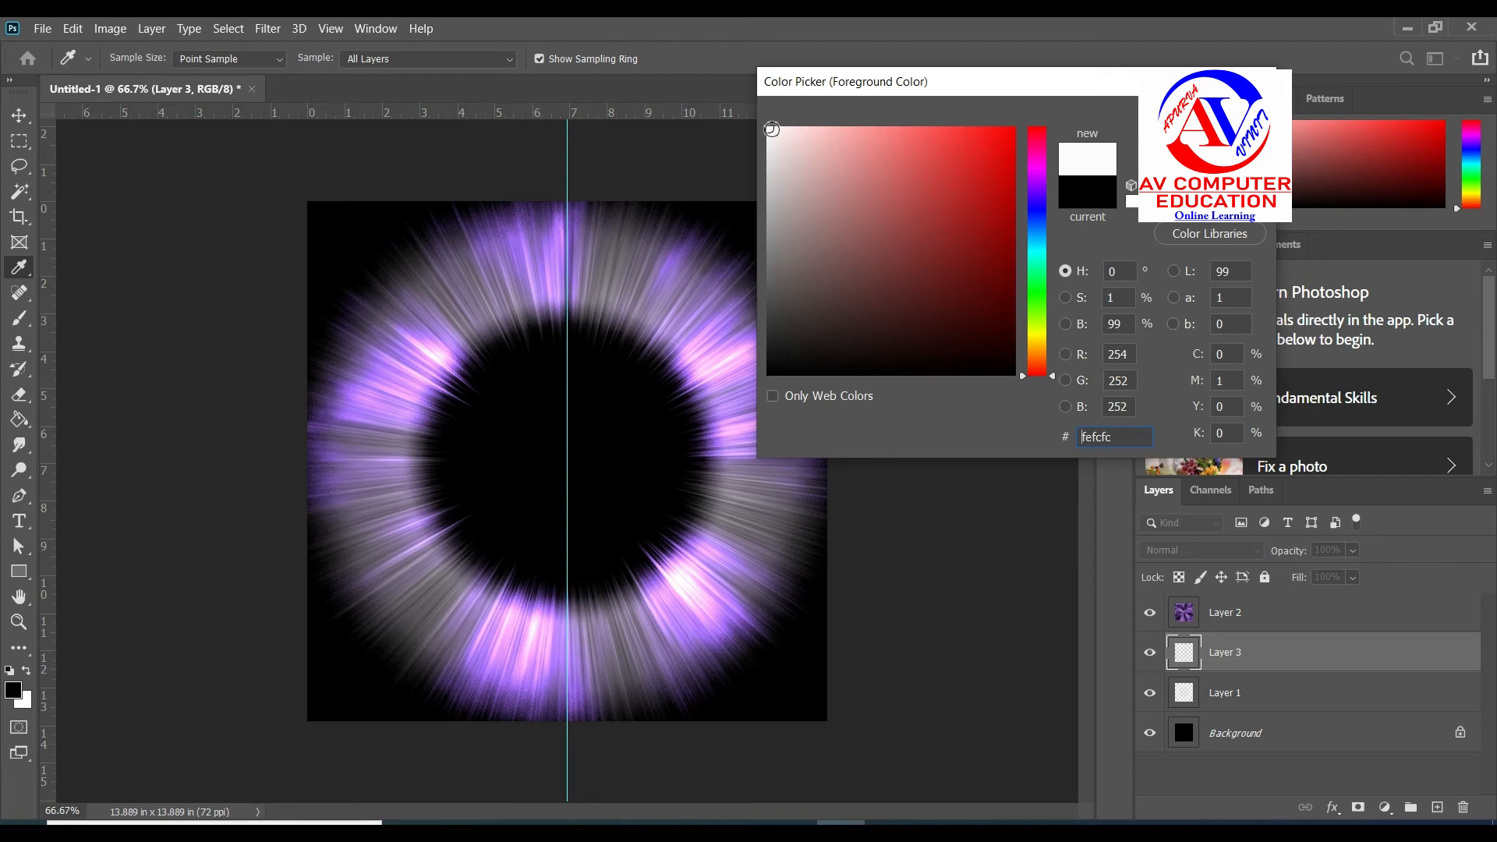
pyautogui.press('Return')
pyautogui.press('e')
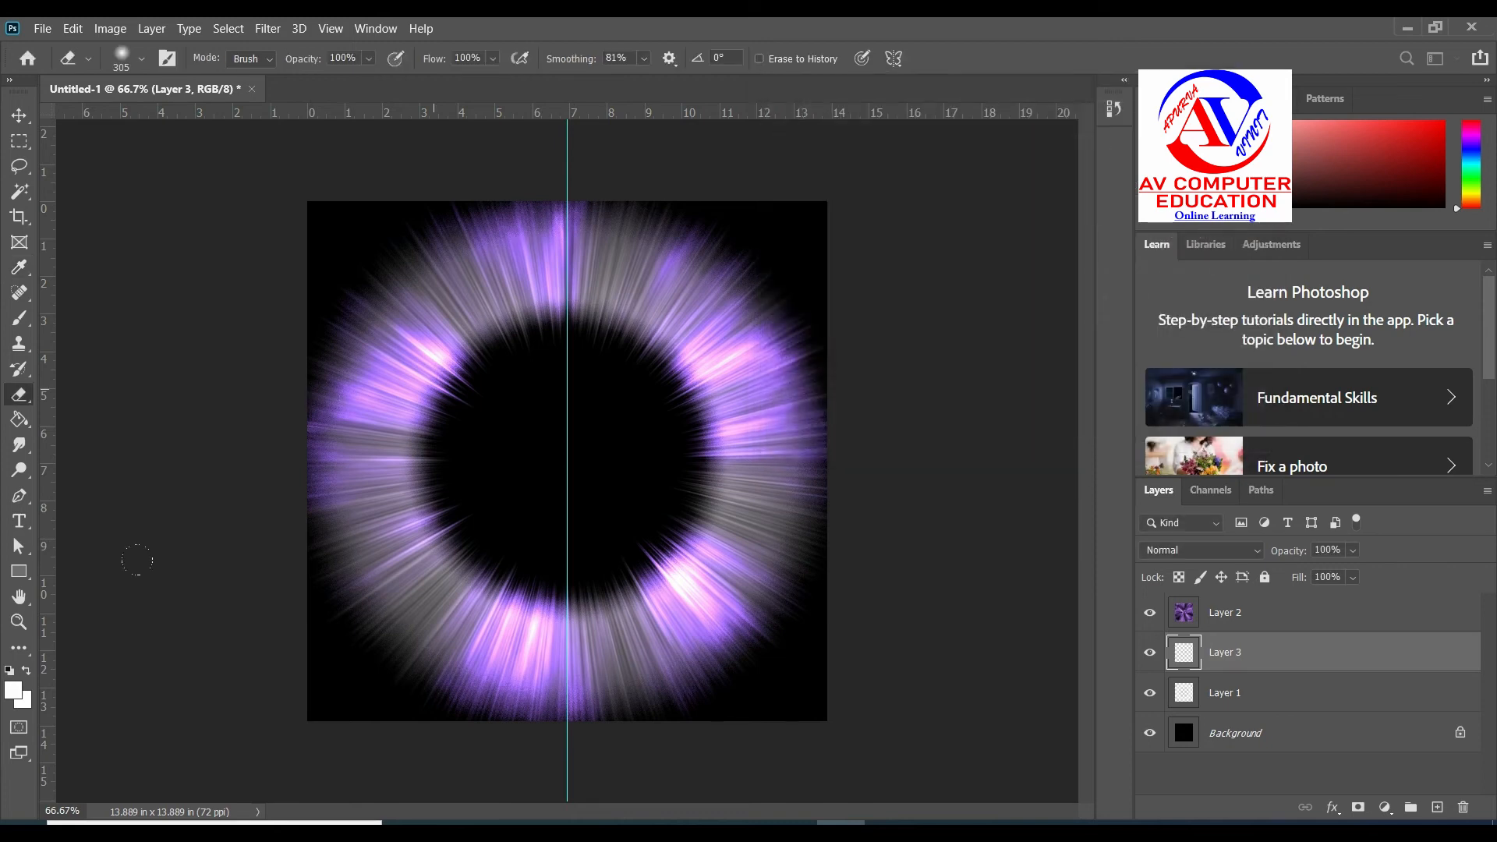
pyautogui.moveTo(19, 418); pyautogui.dragTo(99, 449)
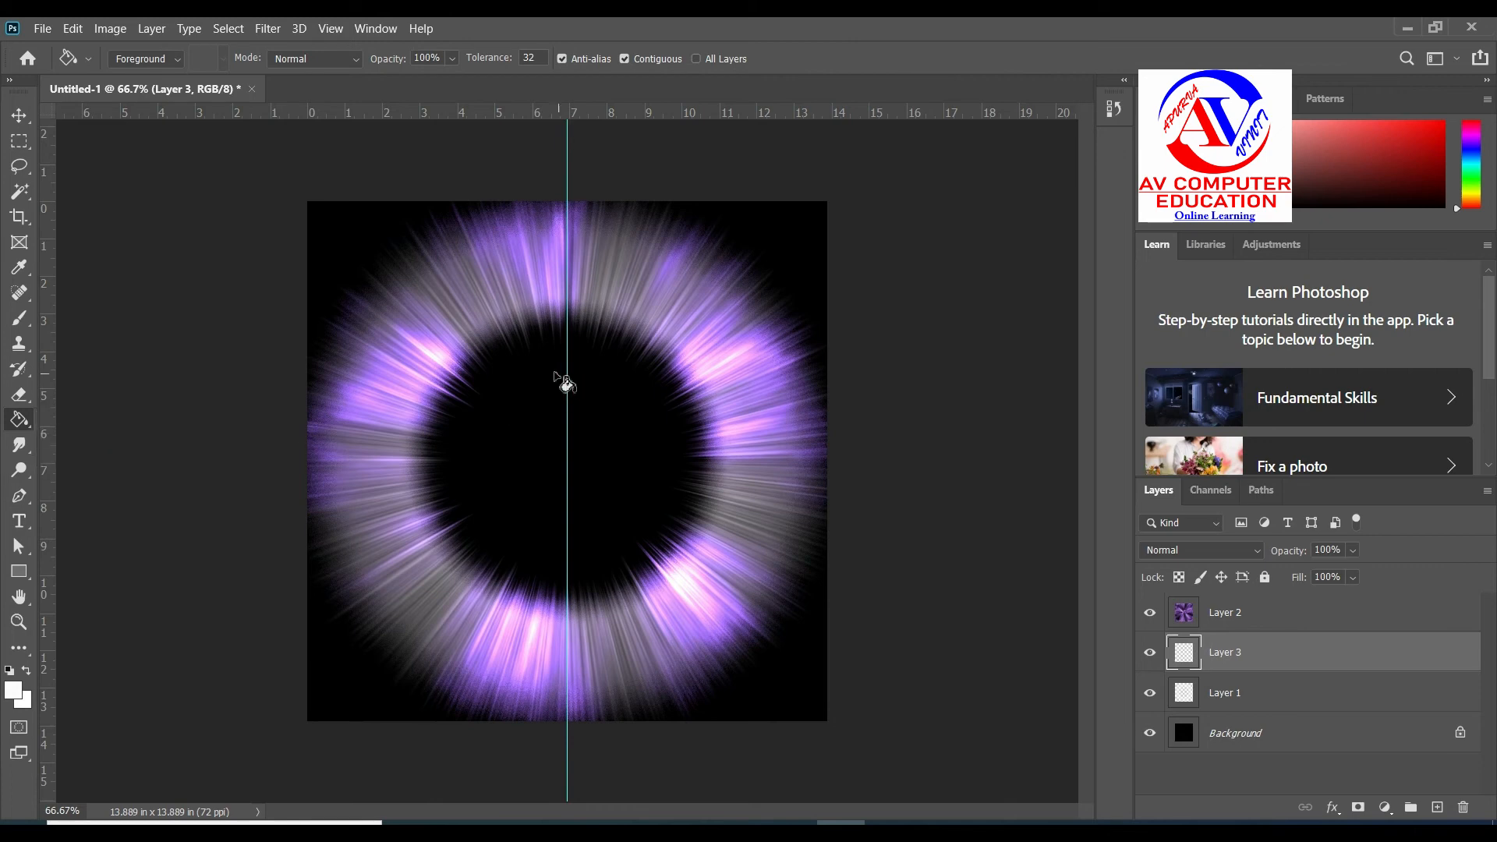
pyautogui.click(546, 381)
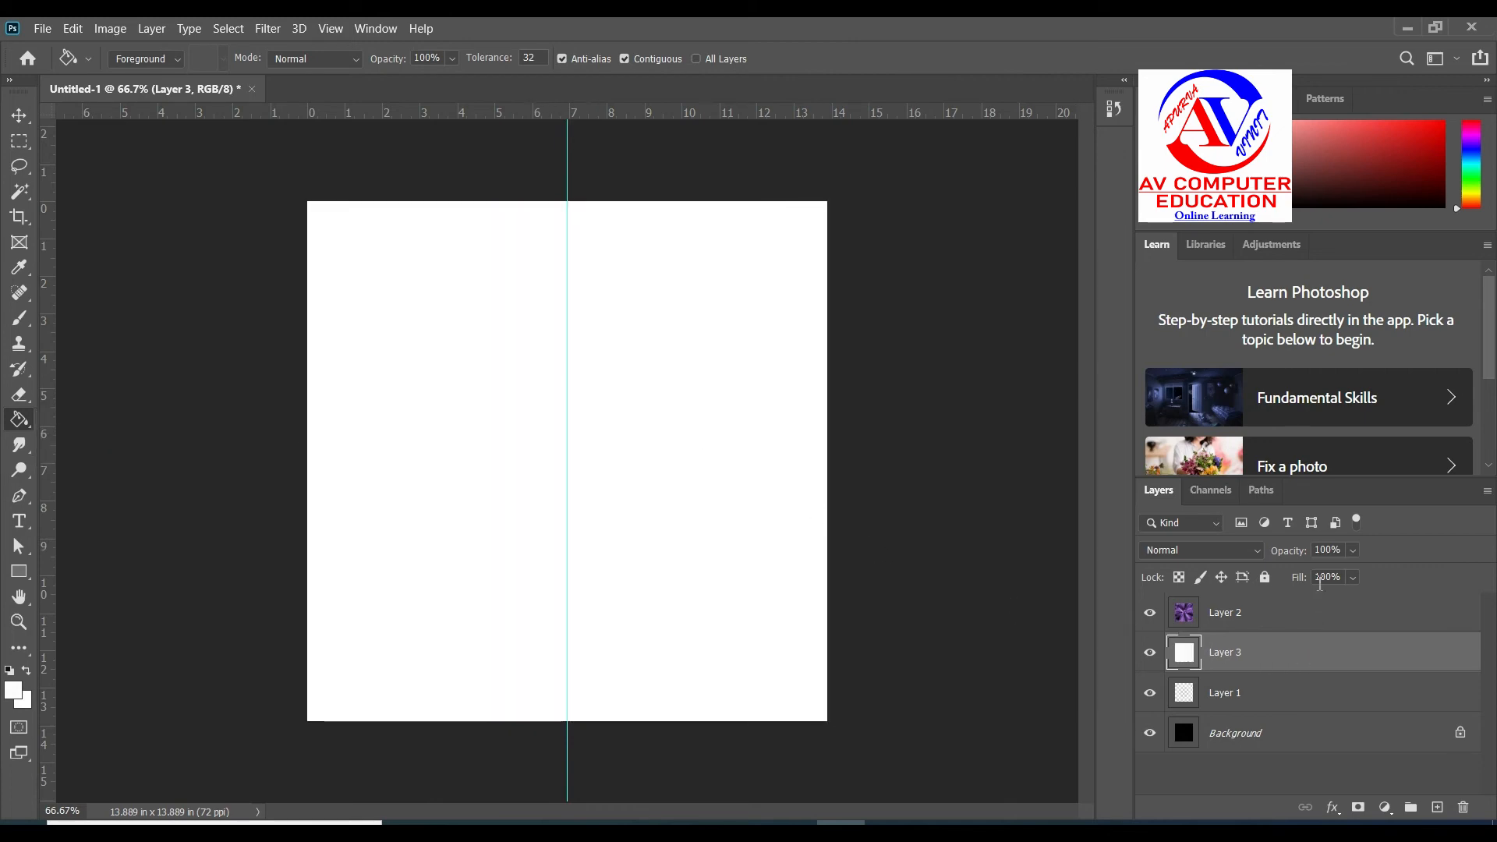
# Step: Lower Layer 3's opacity to 11% and set its blend mode to Linear Dodge (Add)
pyautogui.click(1352, 552)
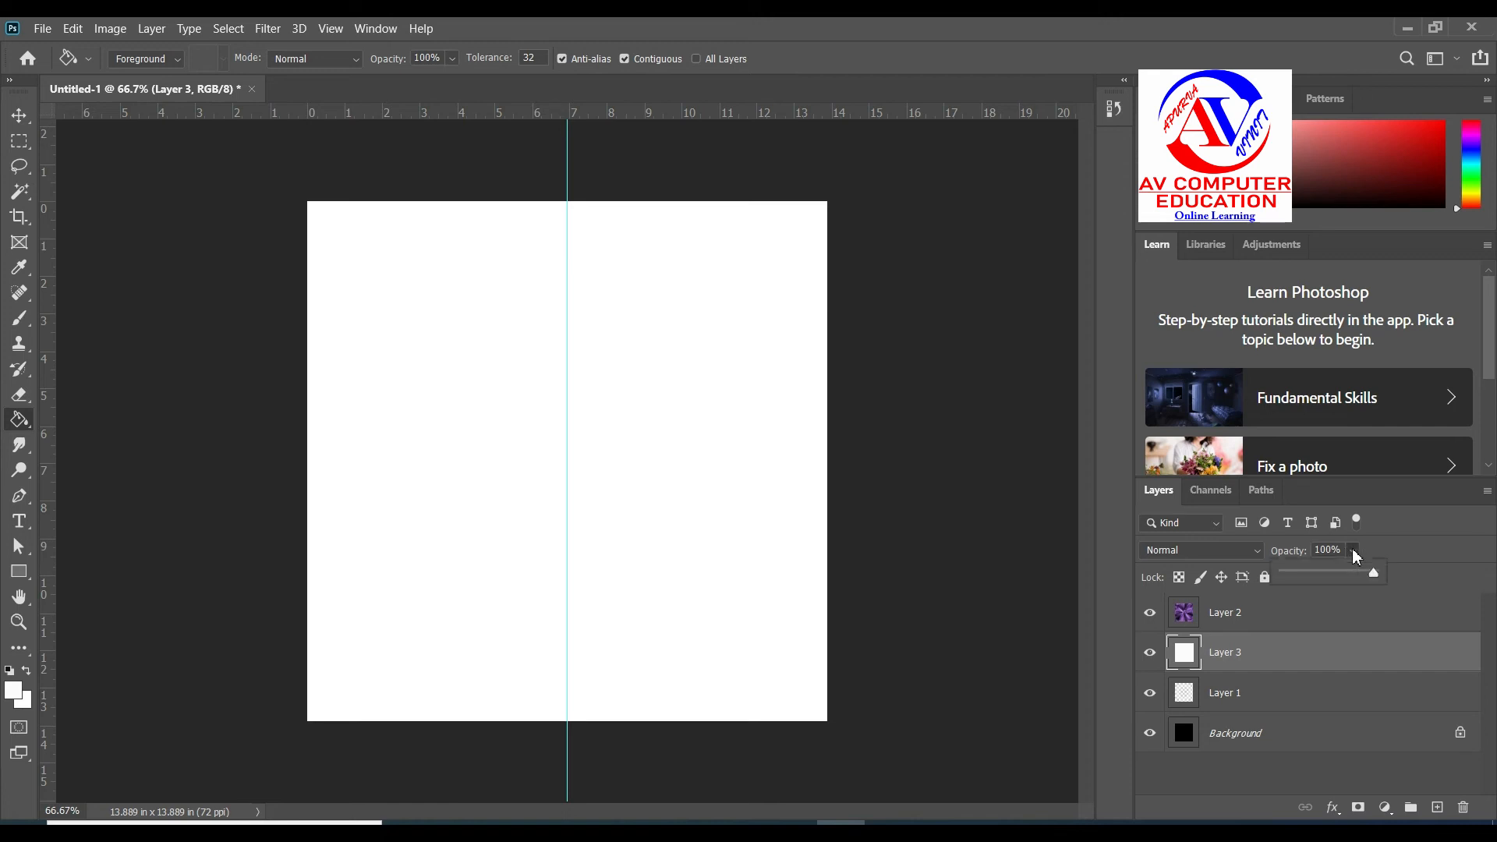
pyautogui.click(1298, 577)
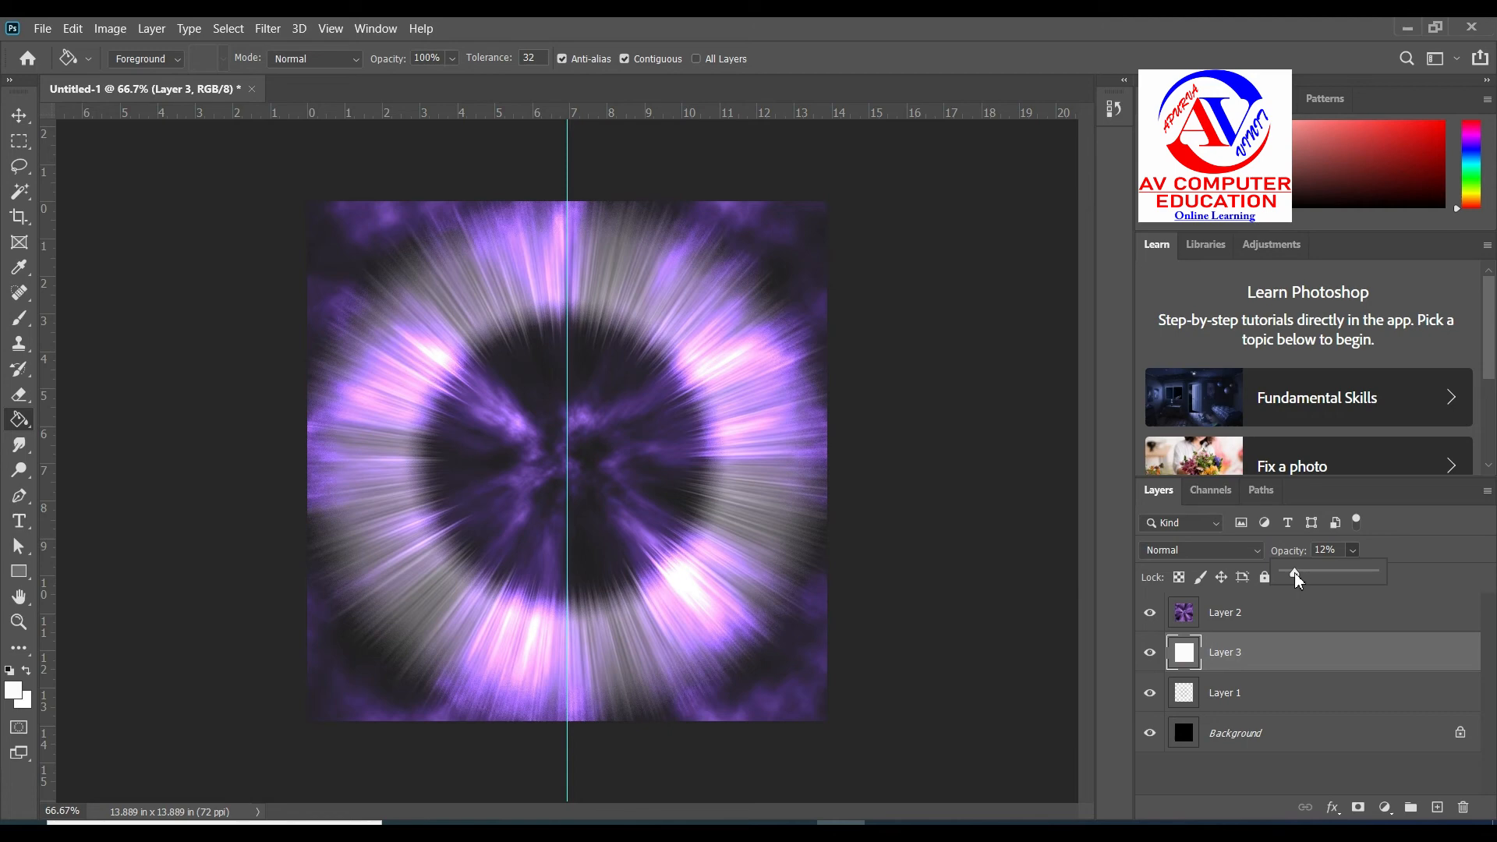
pyautogui.moveTo(1347, 550); pyautogui.dragTo(1256, 553)
pyautogui.write('11')
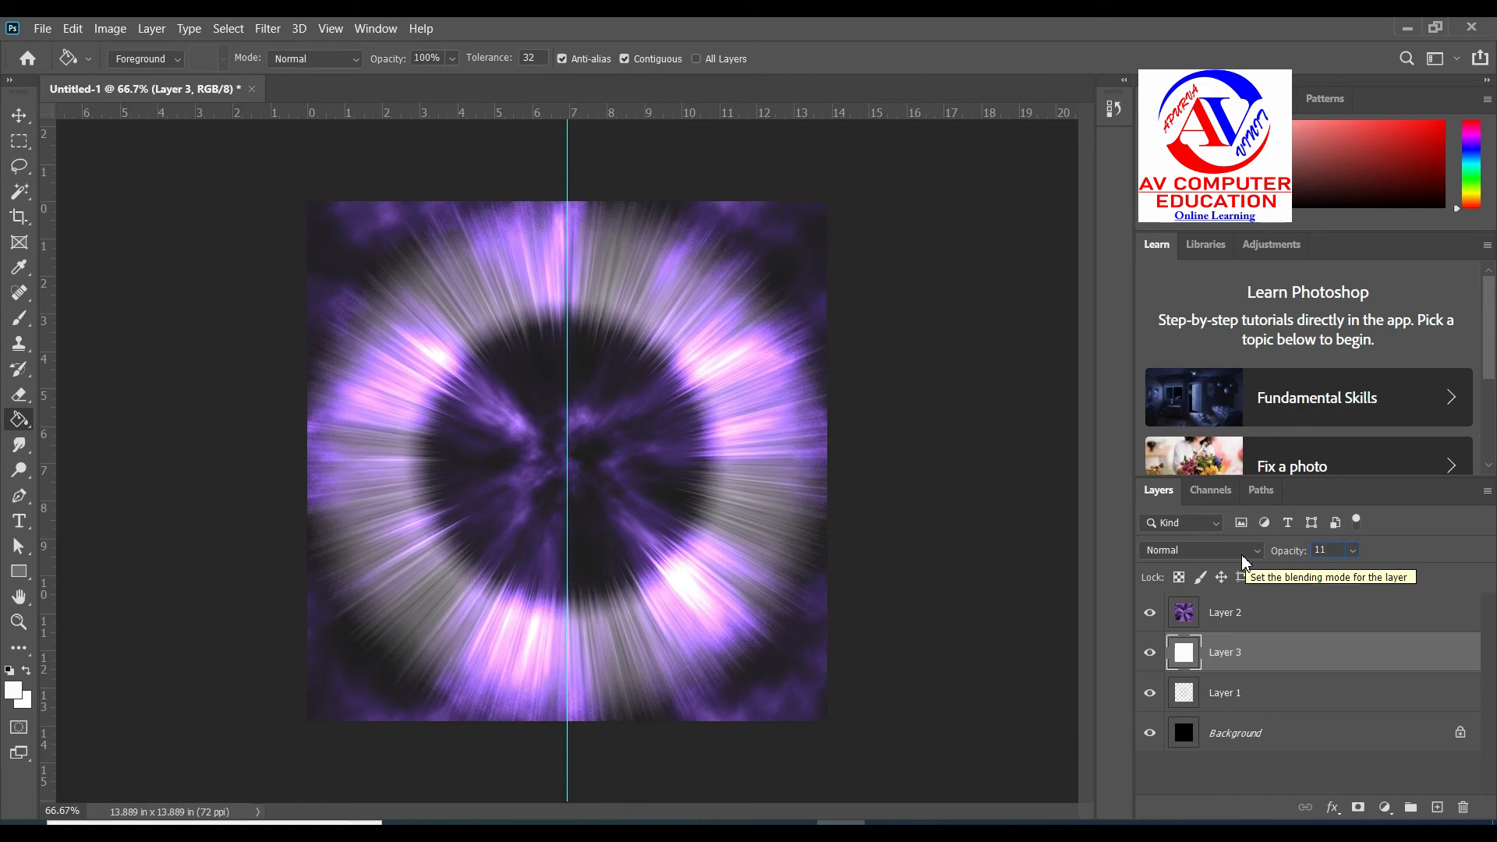
pyautogui.click(1204, 560)
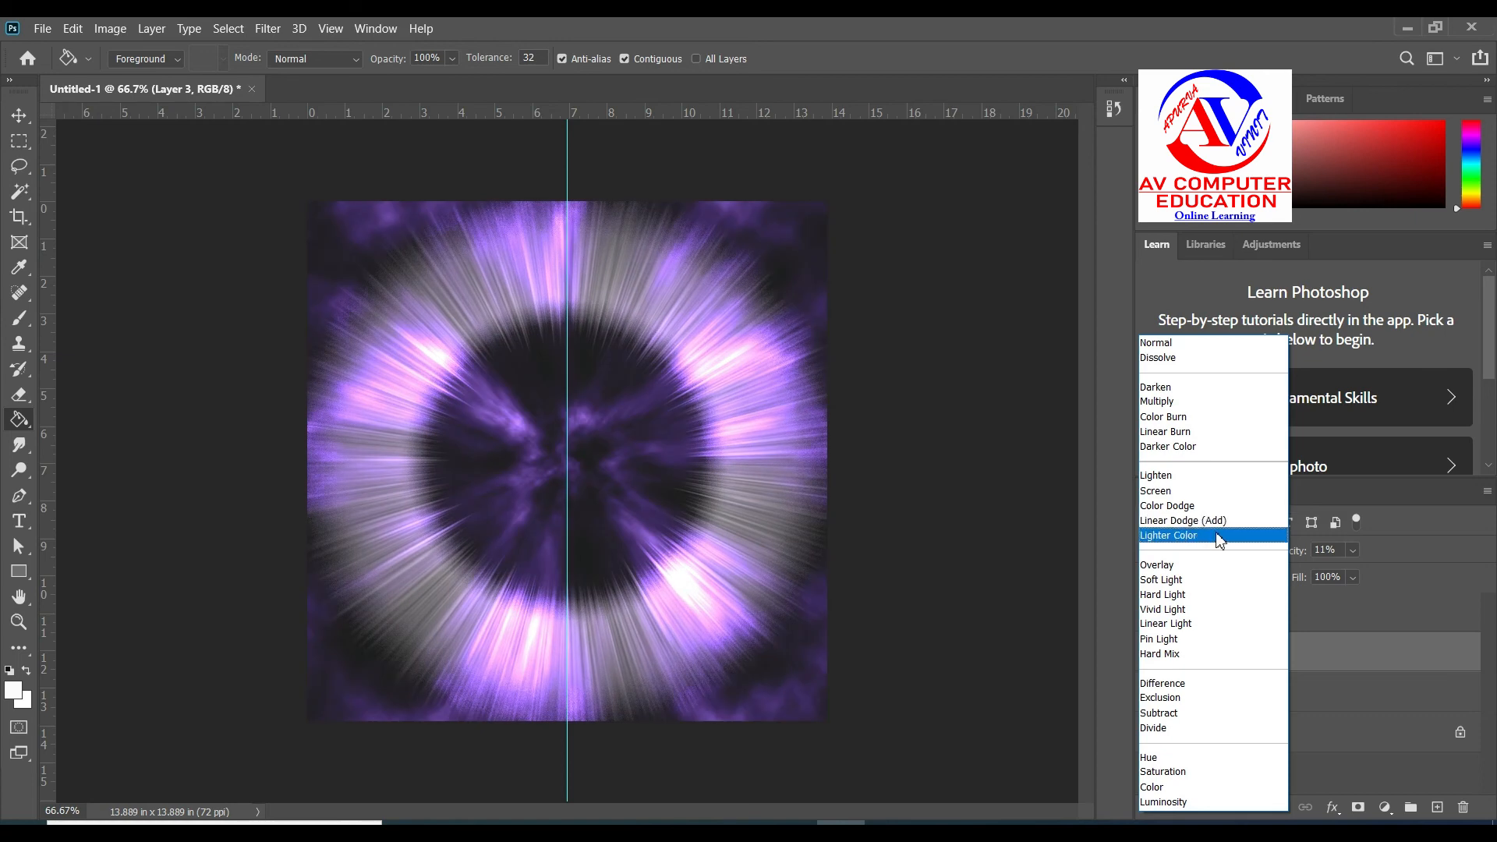
pyautogui.click(1199, 521)
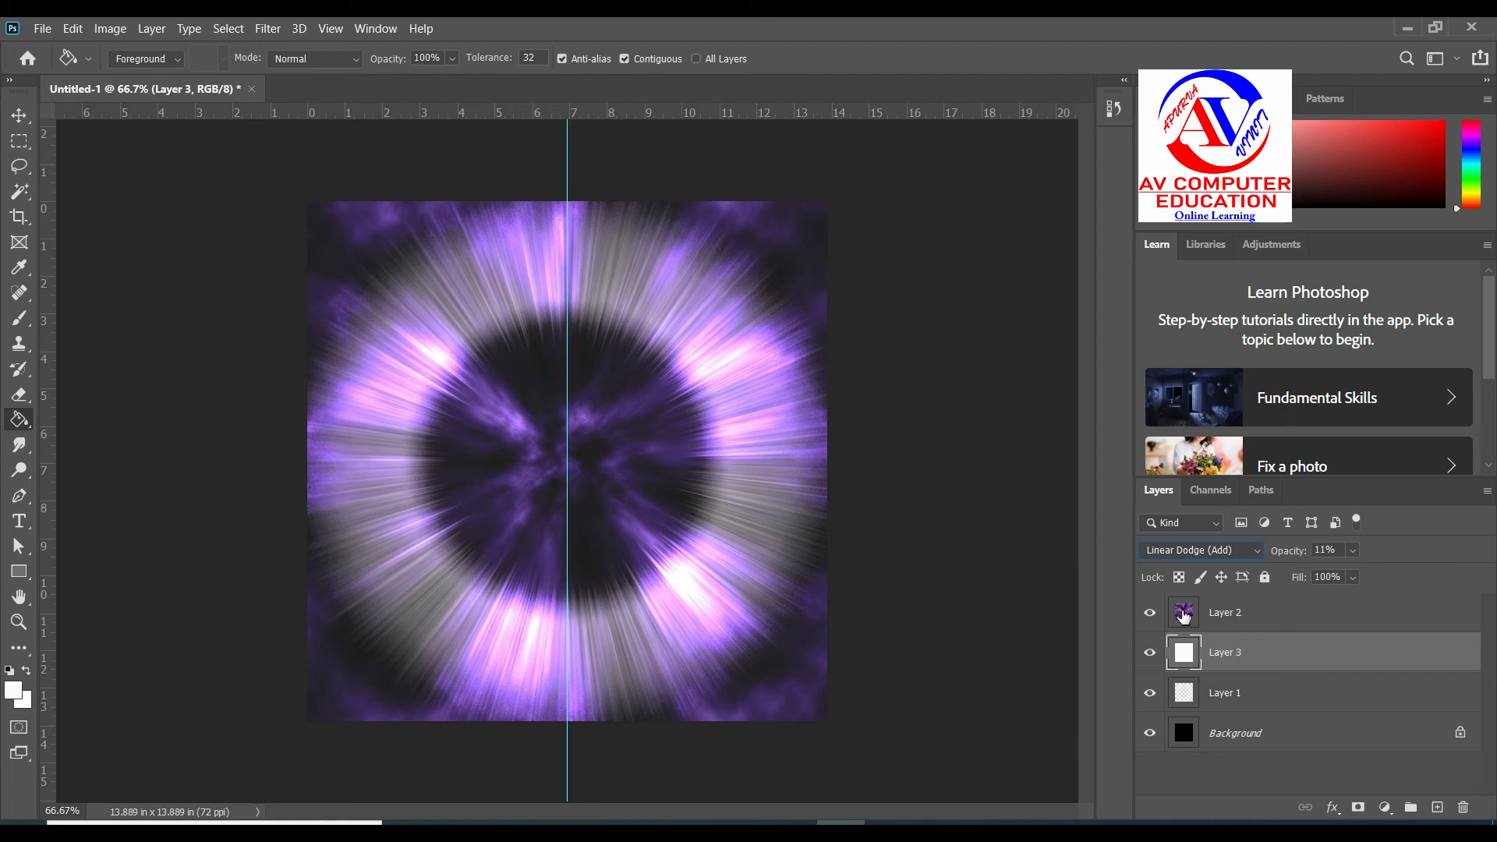
# Step: Add a Hue/Saturation adjustment layer above Layer 2 with Colorize on, hue 275 and saturation 84
pyautogui.click(1244, 620)
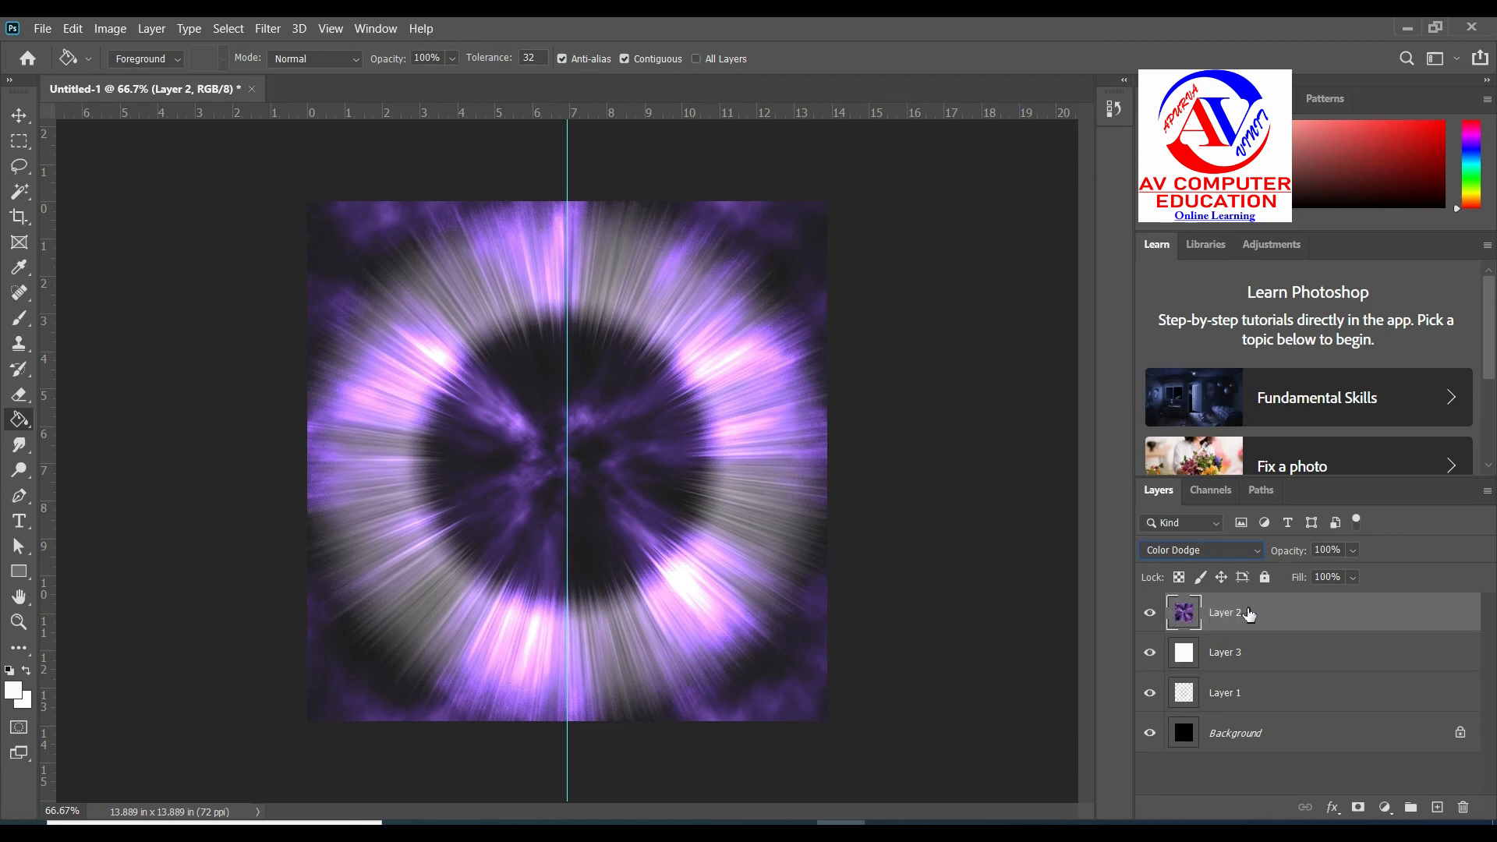
pyautogui.click(1386, 807)
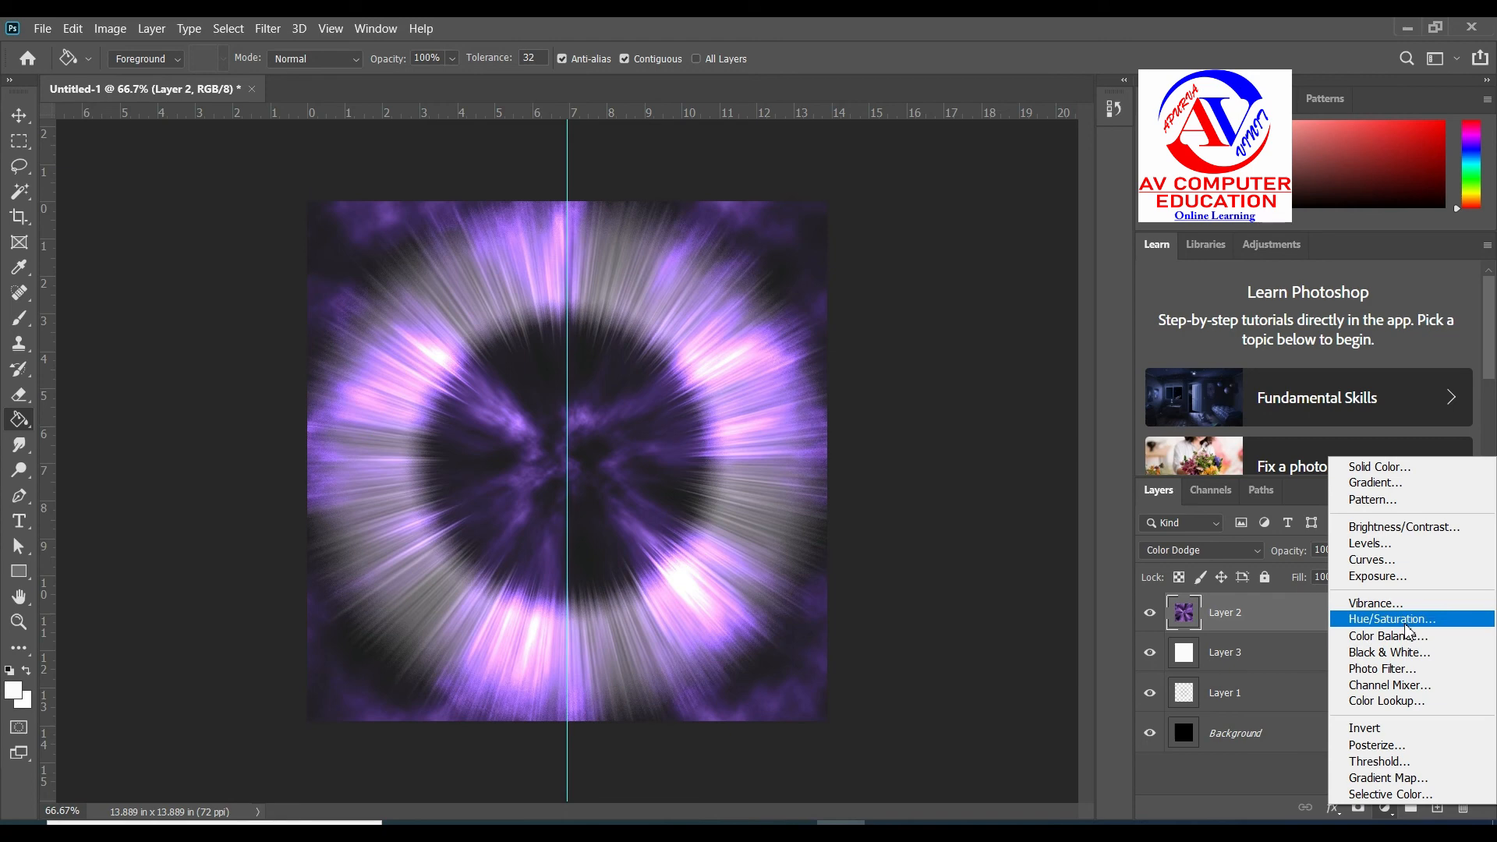
pyautogui.click(1392, 619)
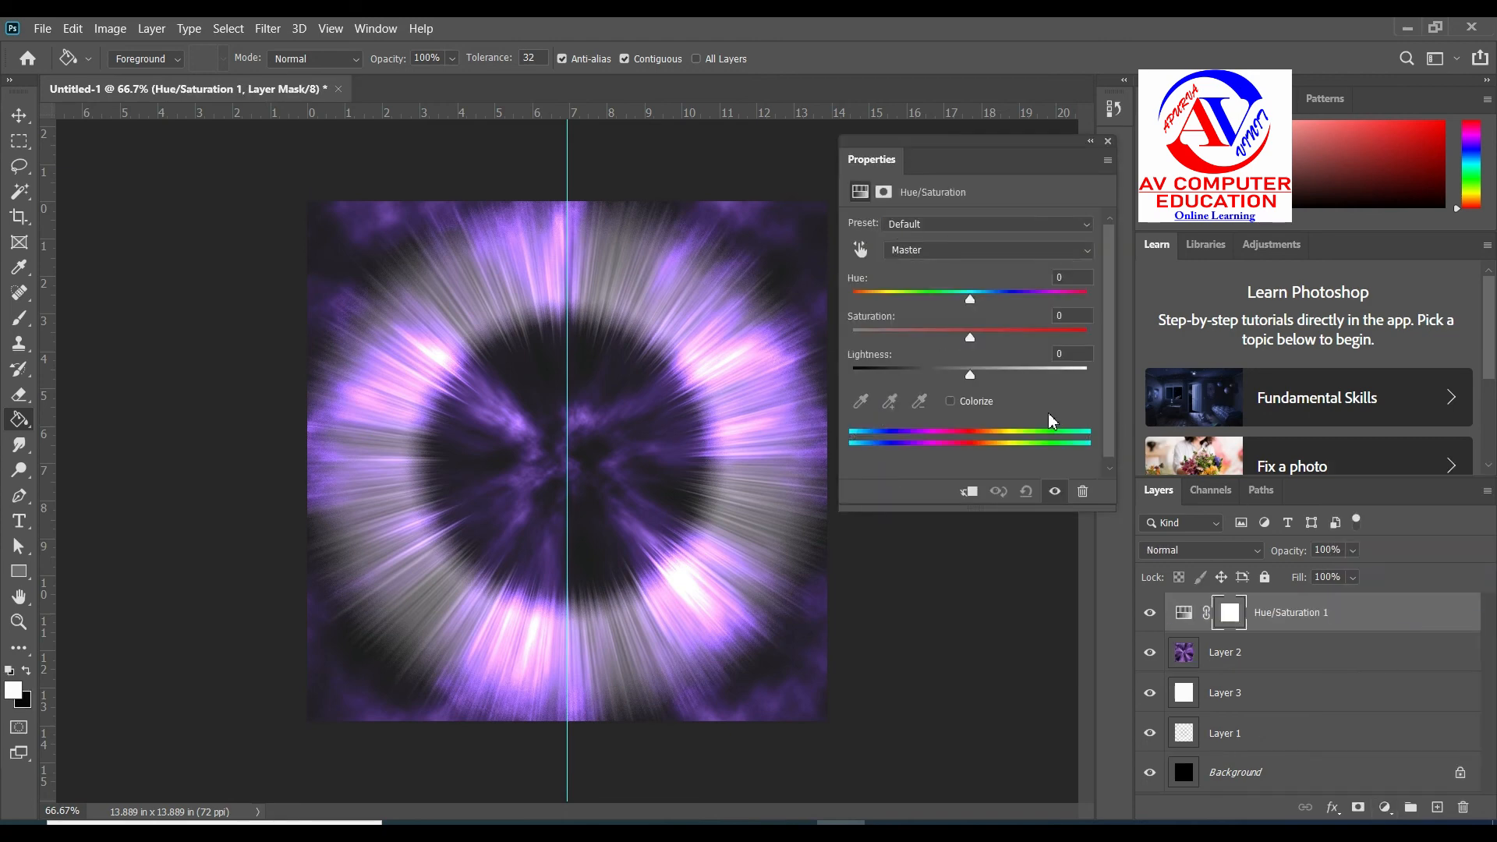
pyautogui.click(973, 405)
pyautogui.moveTo(861, 302); pyautogui.dragTo(1077, 303)
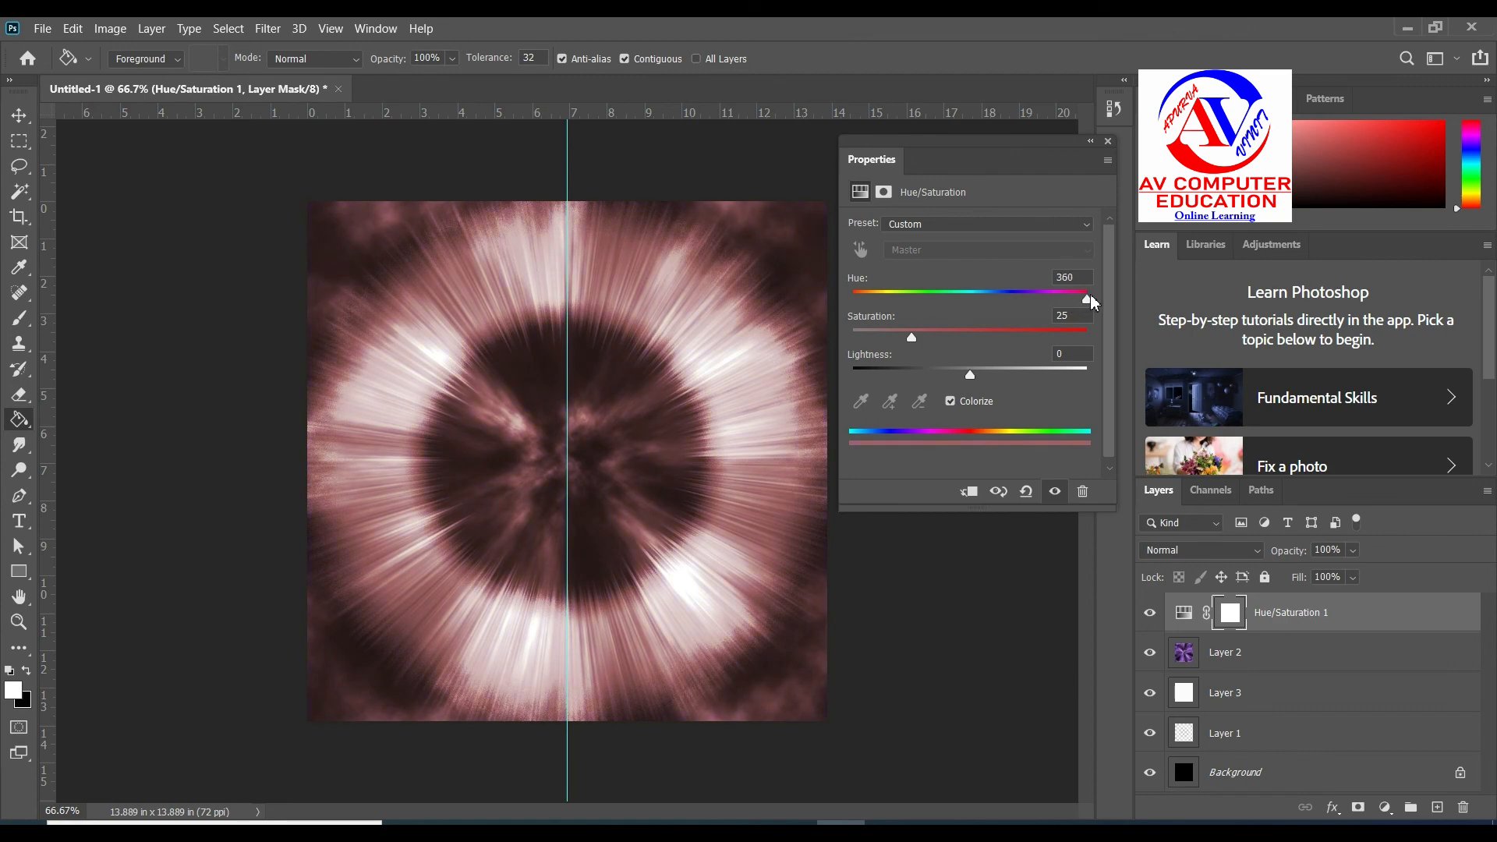
pyautogui.moveTo(919, 344); pyautogui.dragTo(1051, 347)
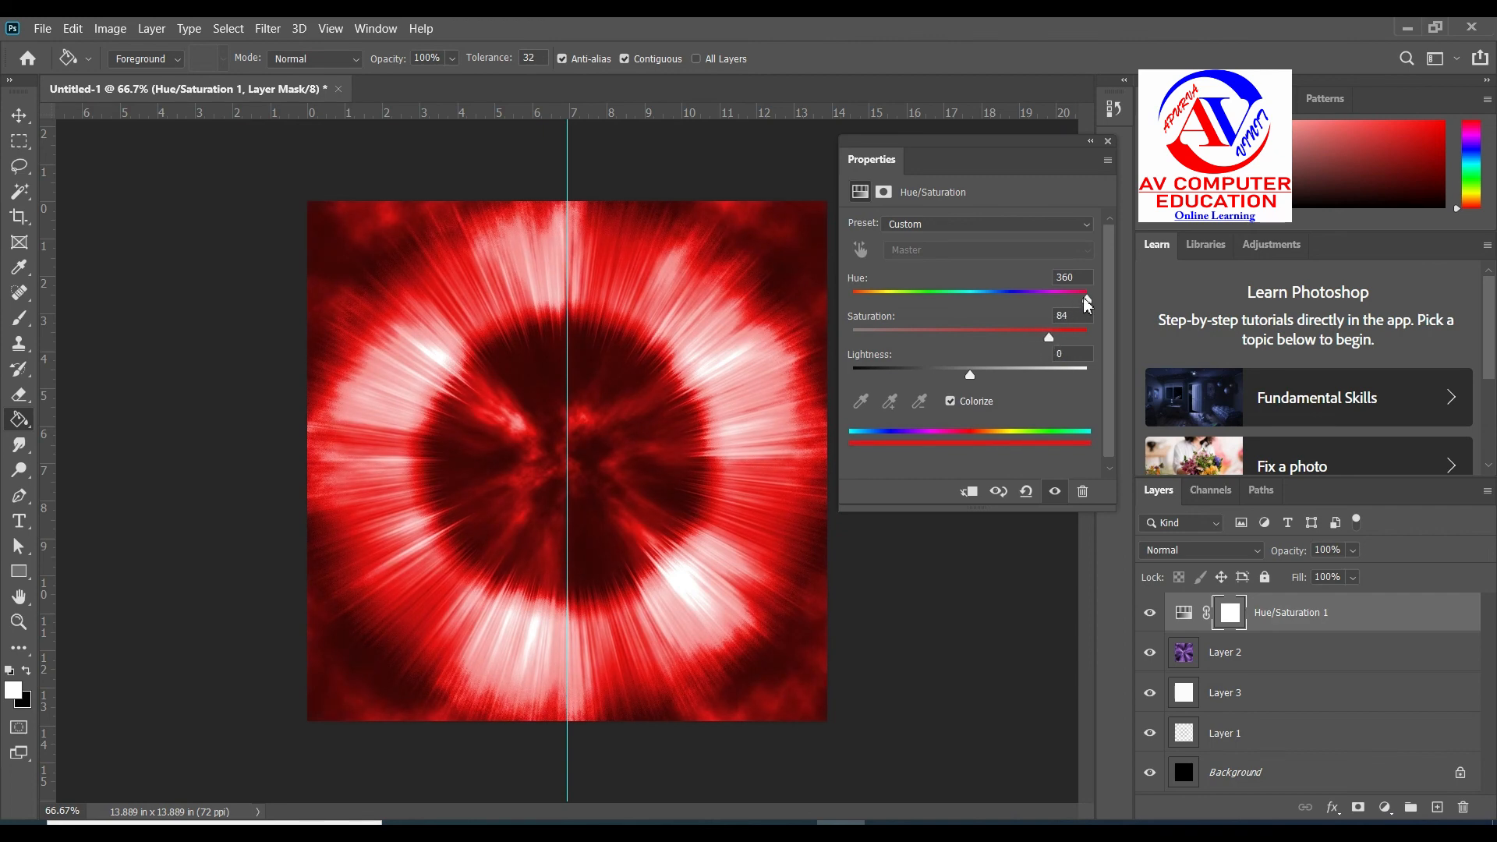
pyautogui.moveTo(1067, 302); pyautogui.dragTo(1015, 304)
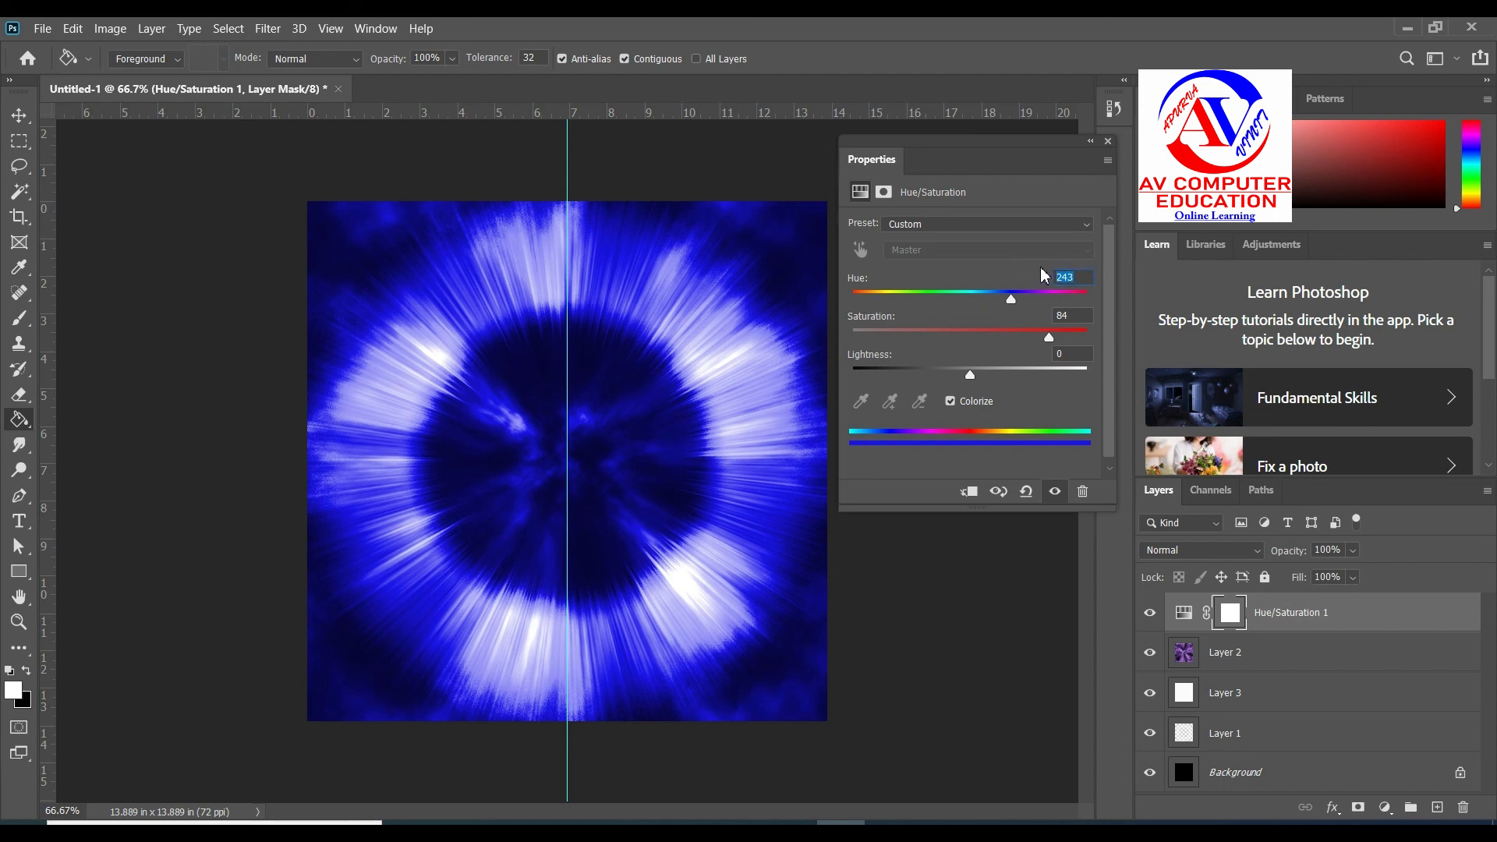
pyautogui.write('275')
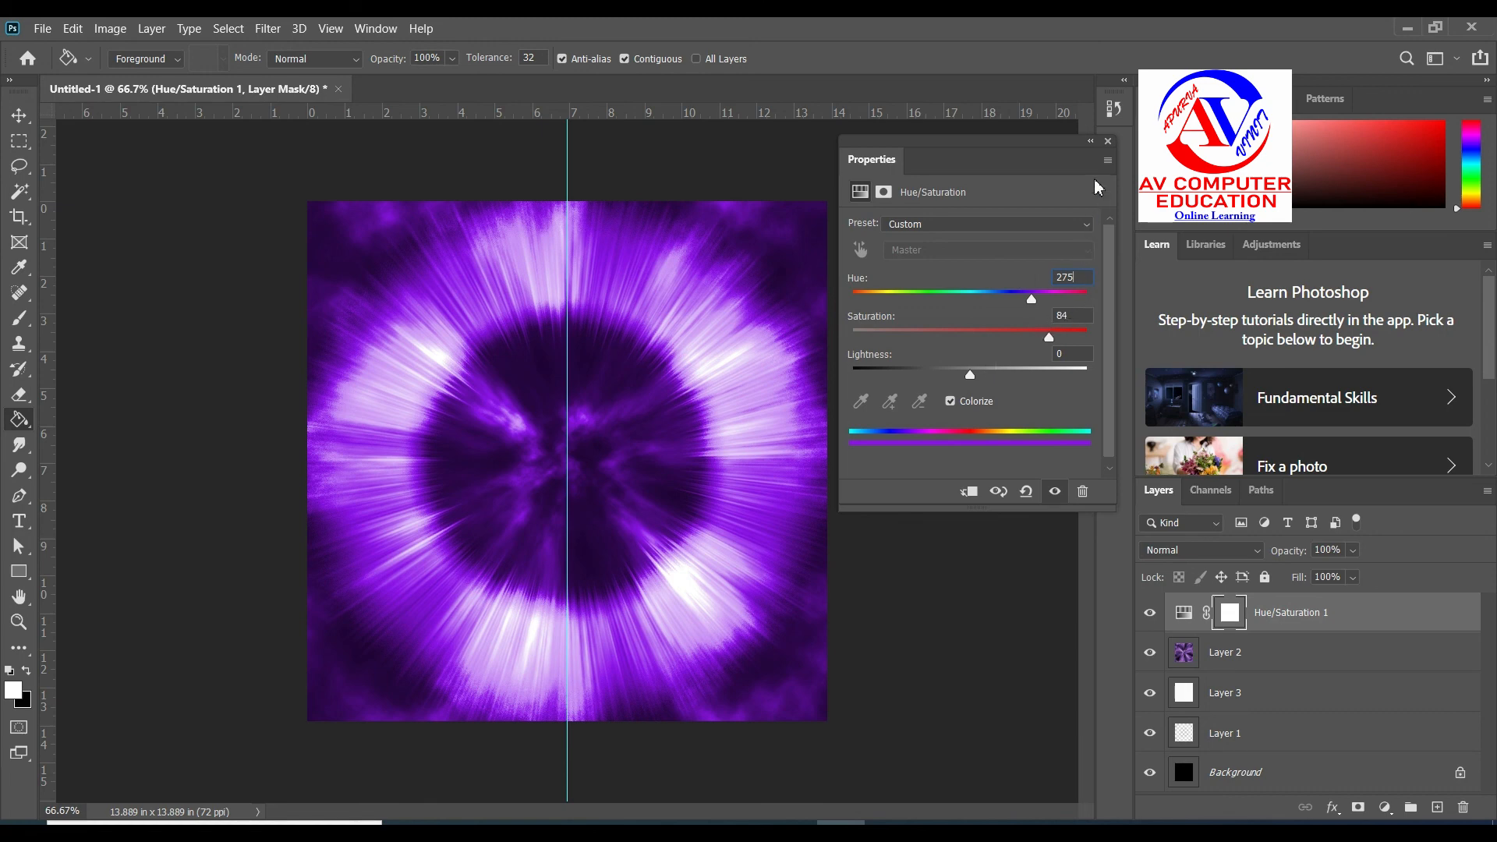
pyautogui.click(1107, 141)
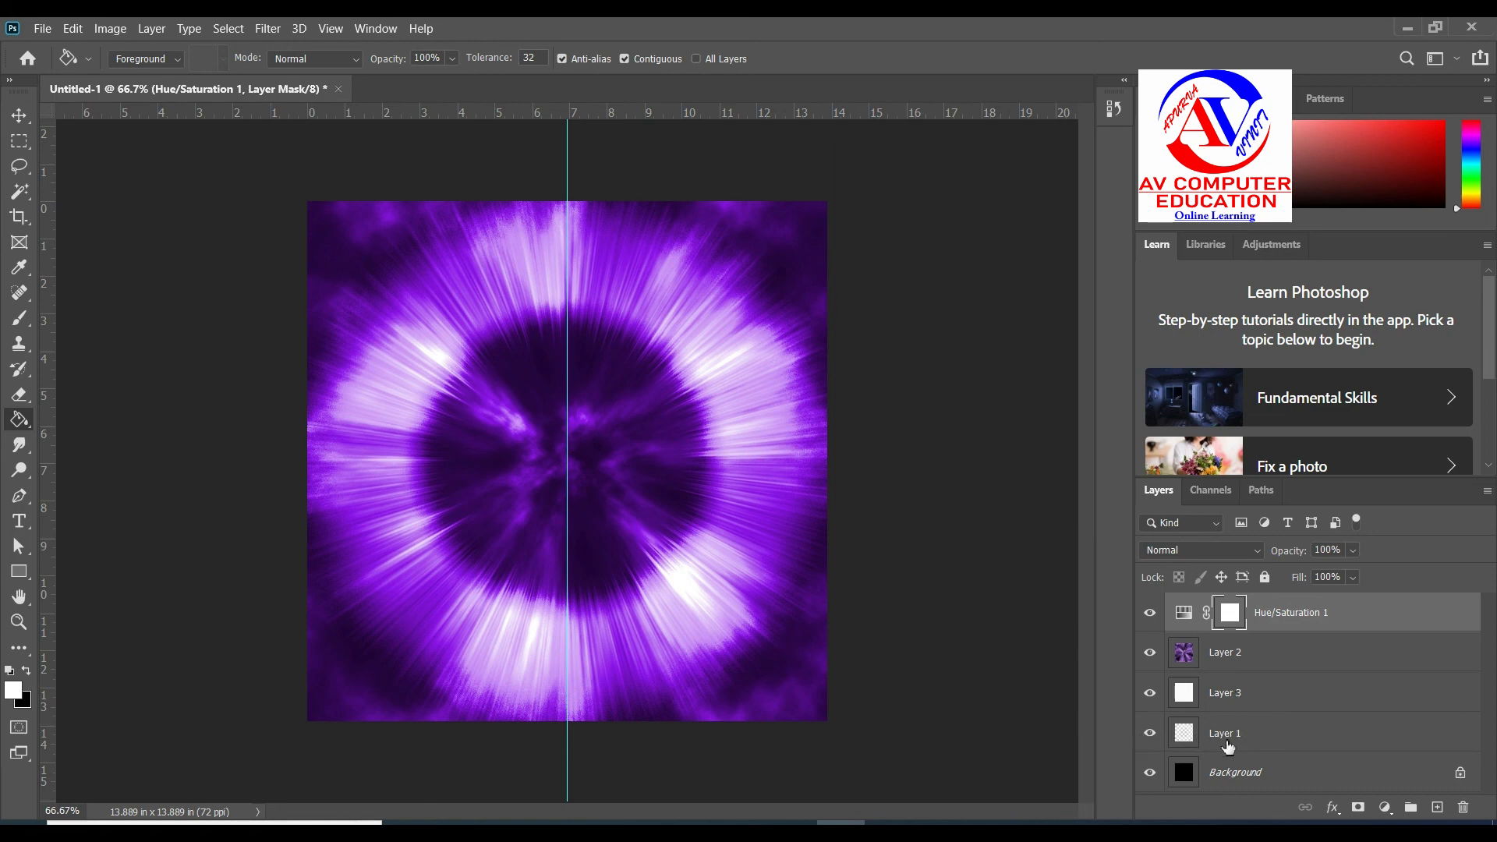